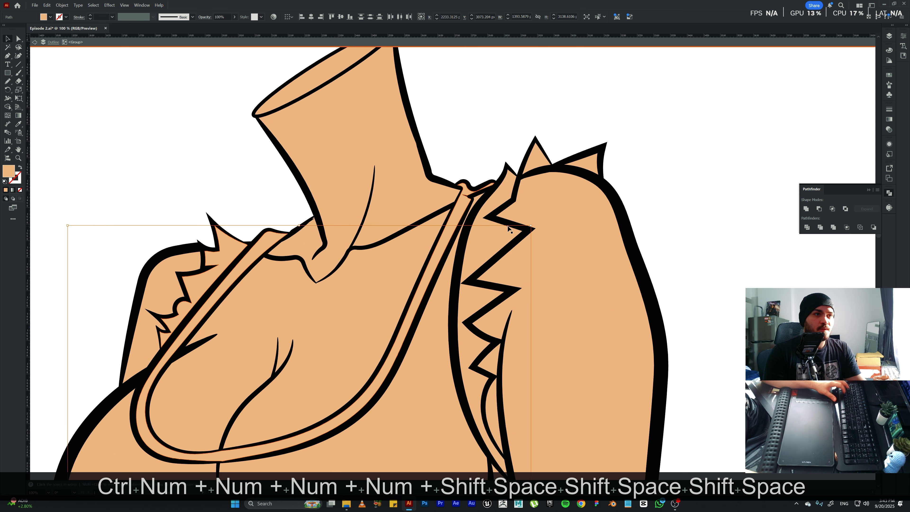
Add the near armhole trim and the two shoulder spikes to the selected fur shapes and group them all.
shift+click(486, 240)
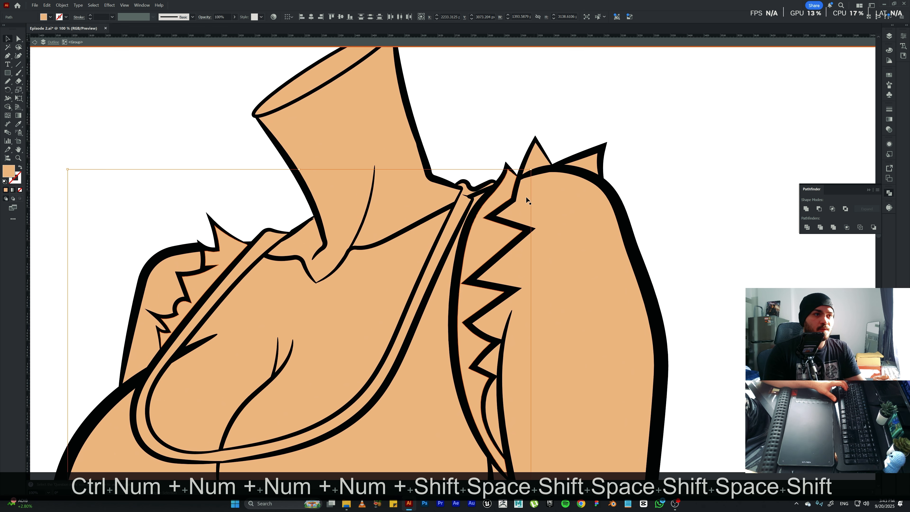
shift+click(590, 162)
shift+click(535, 163)
key(ctrl+0)
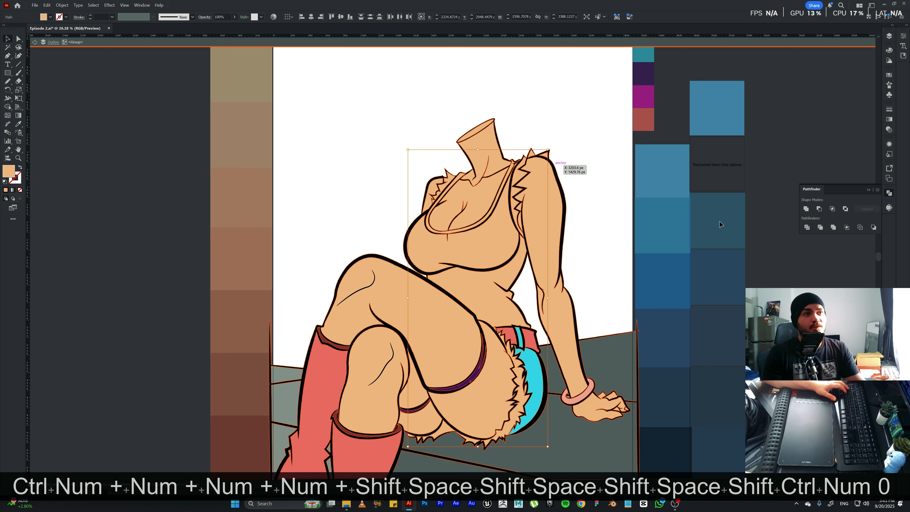
key(ctrl+g)
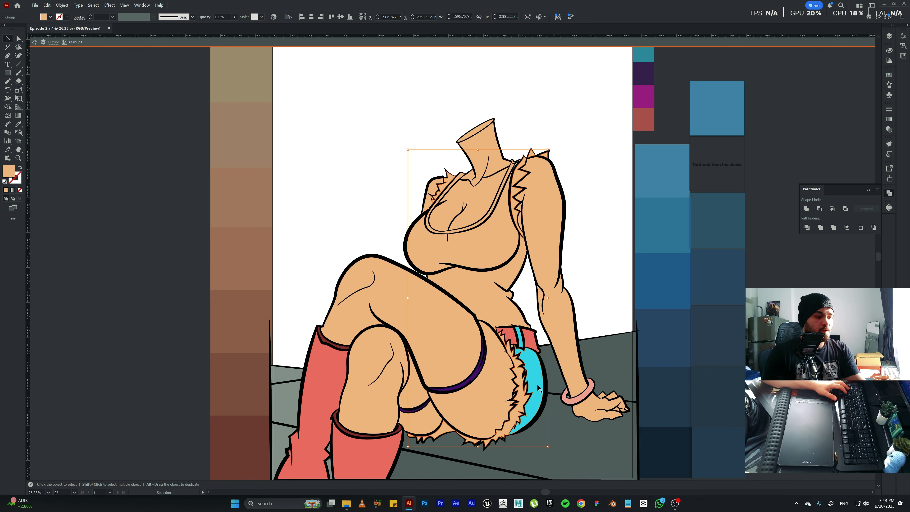
Recolour the grouped fur trim with the floor's sampled grey, lighten the fill to #b7b7b7, and deselect it.
key(i)
click(612, 360)
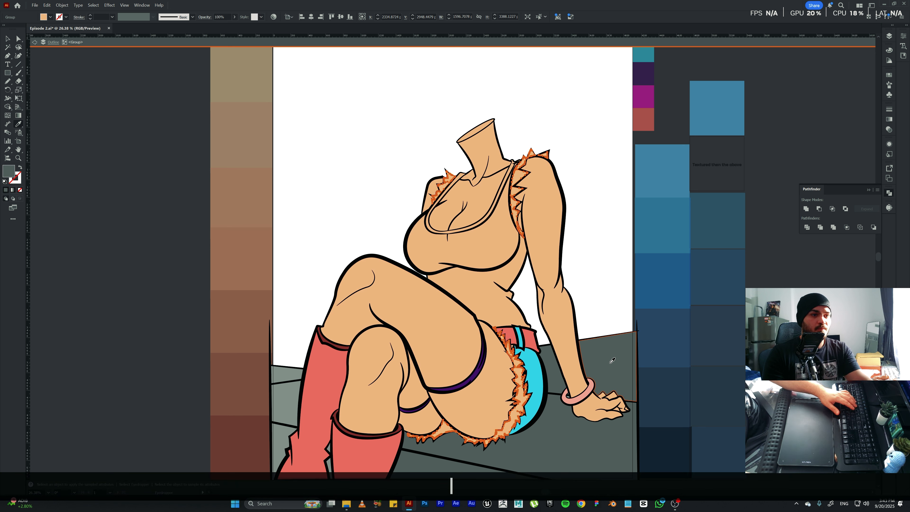
key(Escape)
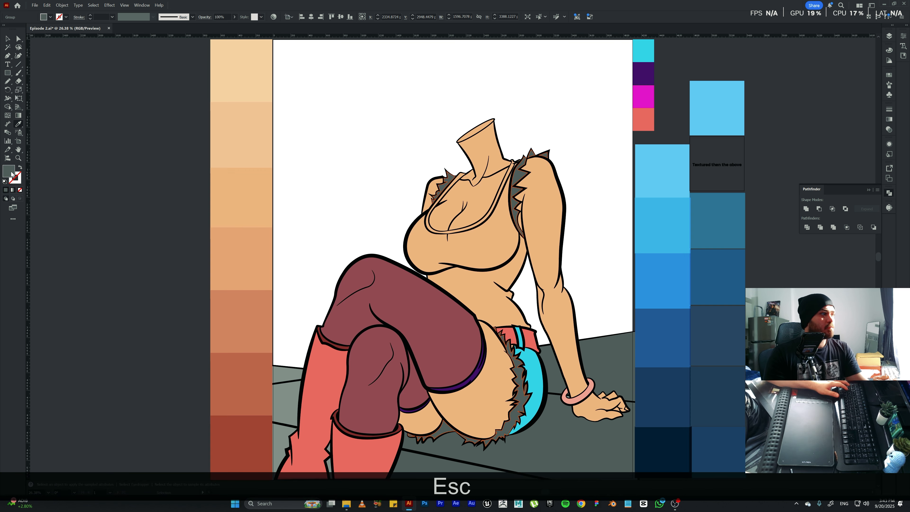
double_click(11, 173)
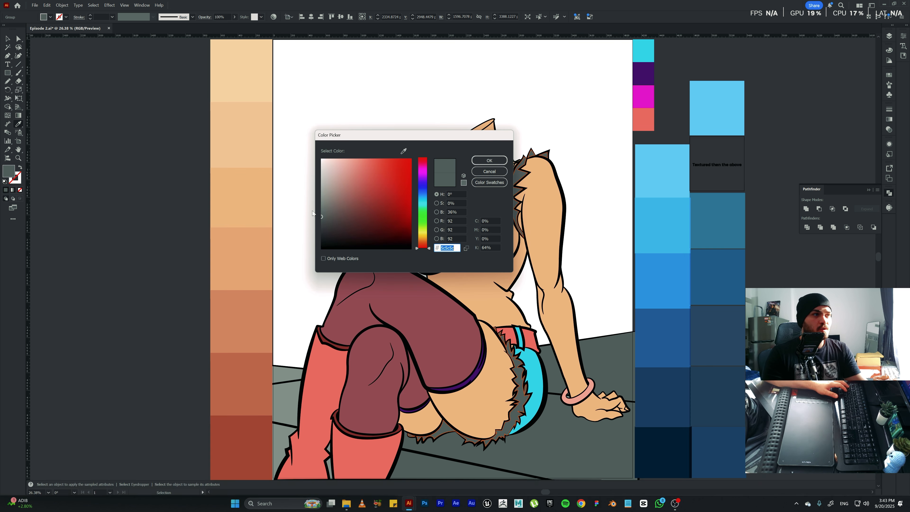
mouse_move(321, 218)
mouse_down()
mouse_move(321, 176)
mouse_move(314, 192)
mouse_up()
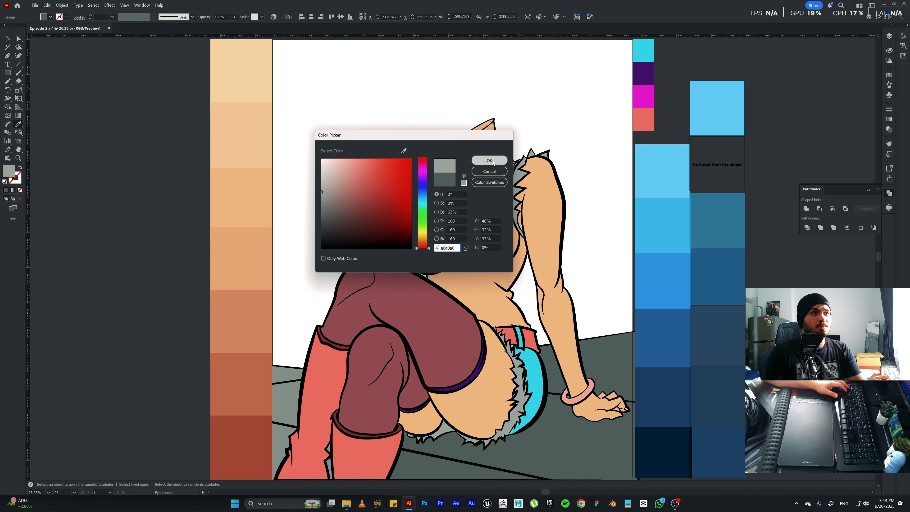
drag(322, 193, 315, 183)
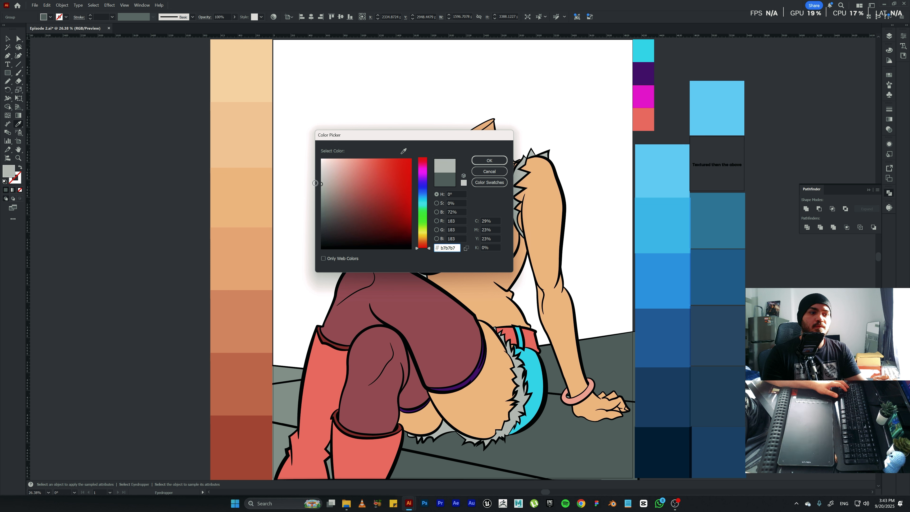
click(480, 160)
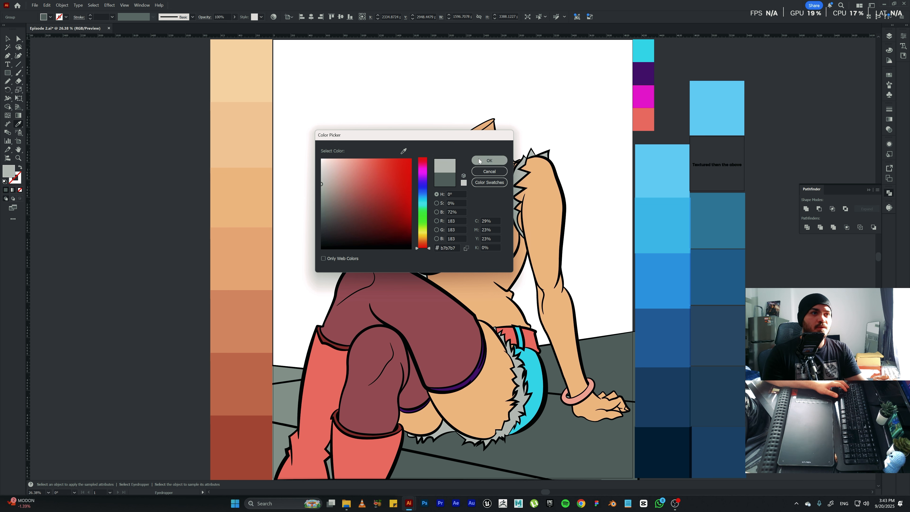
key(v)
click(608, 278)
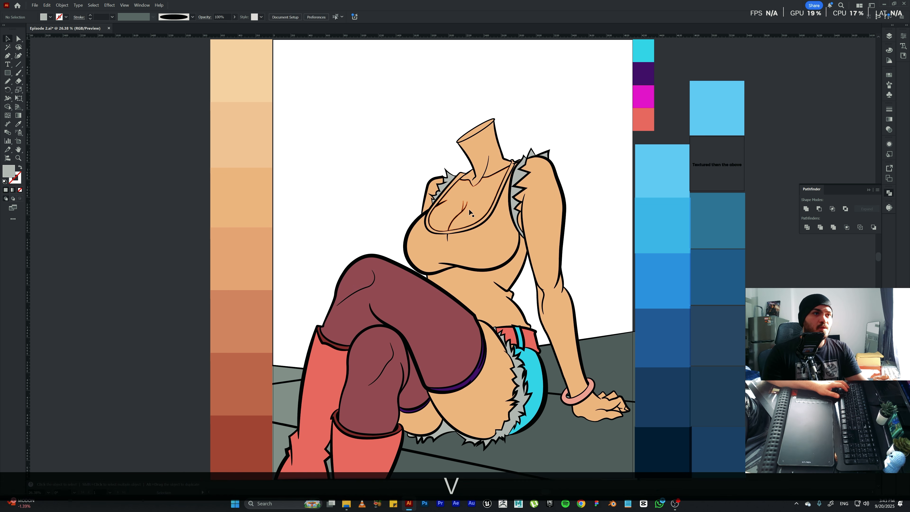
Inside the fur group, set the fill of the near armhole trim and the shorts' side fur to #aaaaaa.
double_click(519, 176)
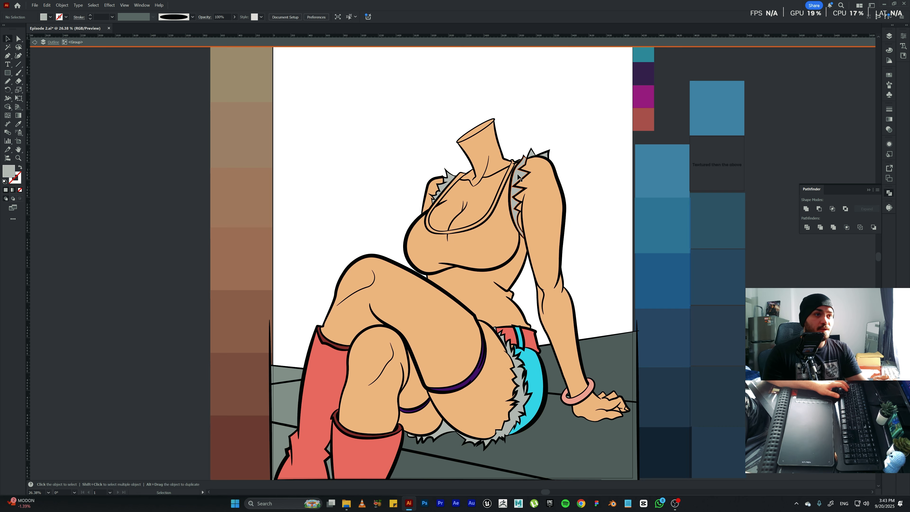
shift+click(449, 442)
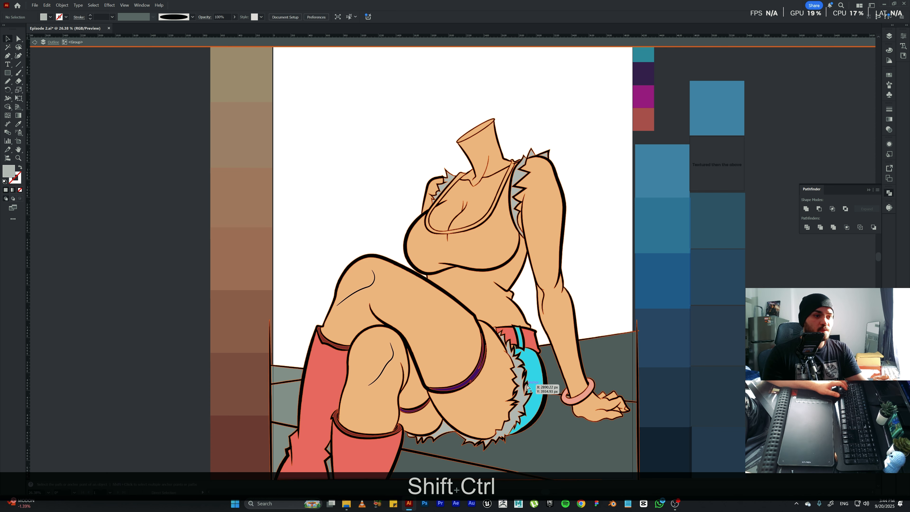
double_click(517, 174)
click(517, 174)
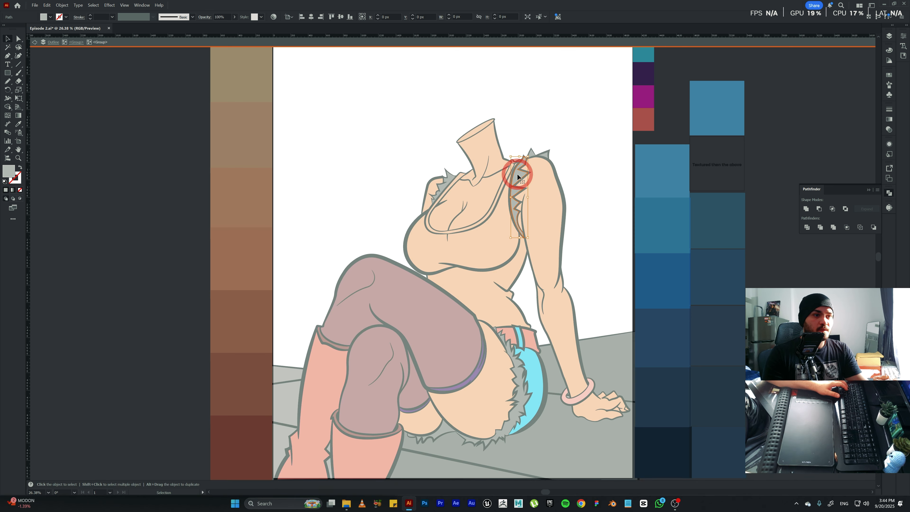
shift+click(522, 399)
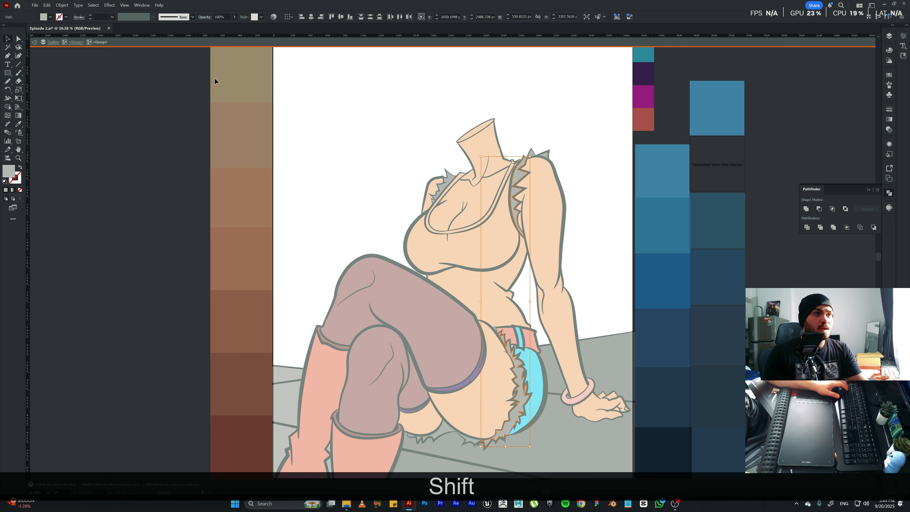
double_click(13, 171)
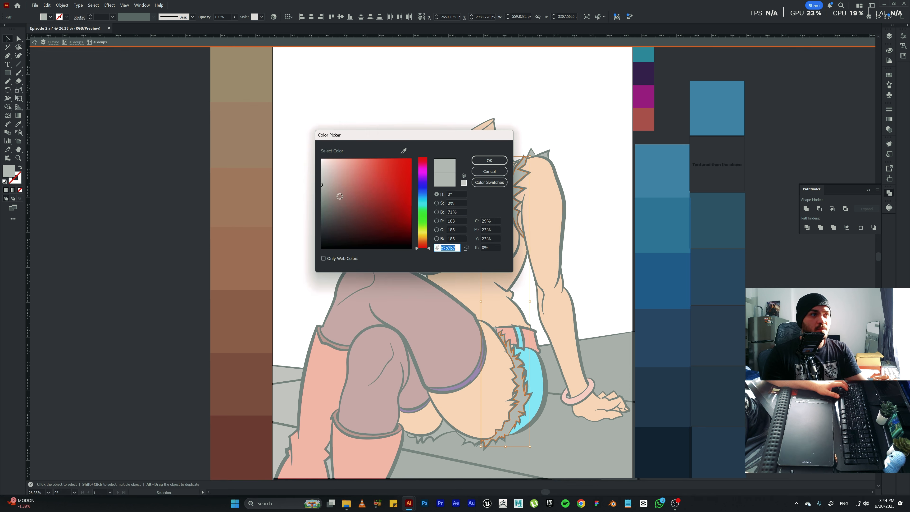
text(aaaaaa)
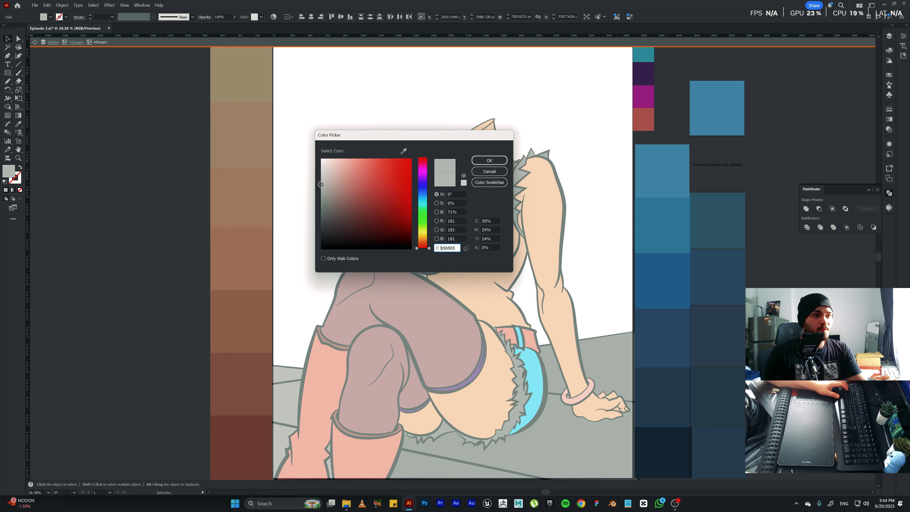
click(489, 160)
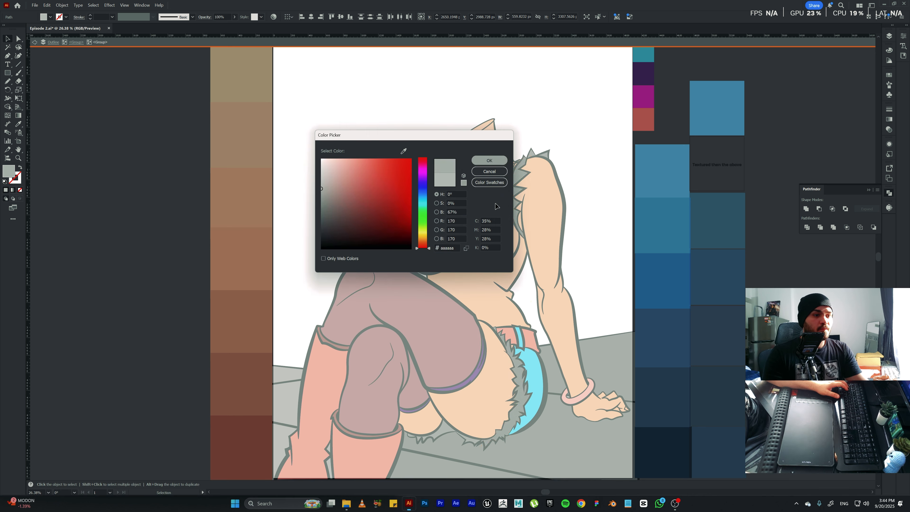
Set the fill of the fur pieces beneath the thighs to the darker grey #999999.
click(475, 441)
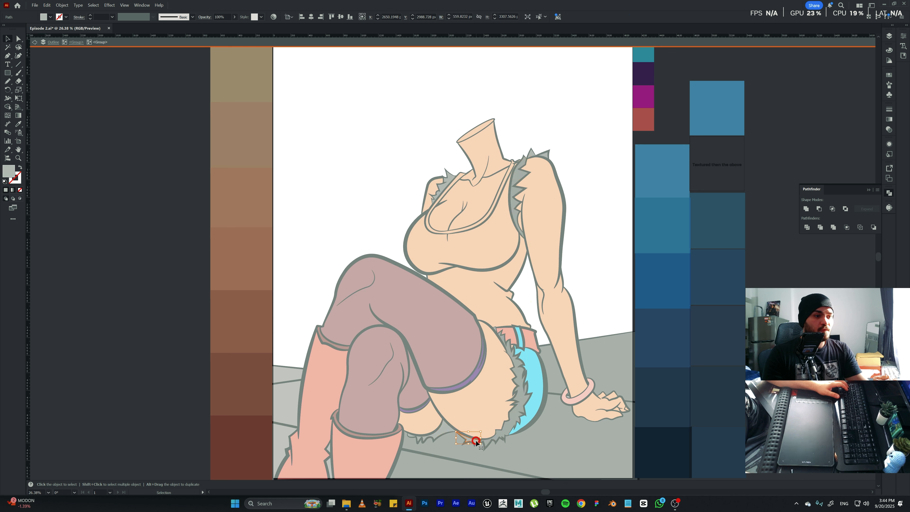
shift+click(443, 428)
shift+click(415, 438)
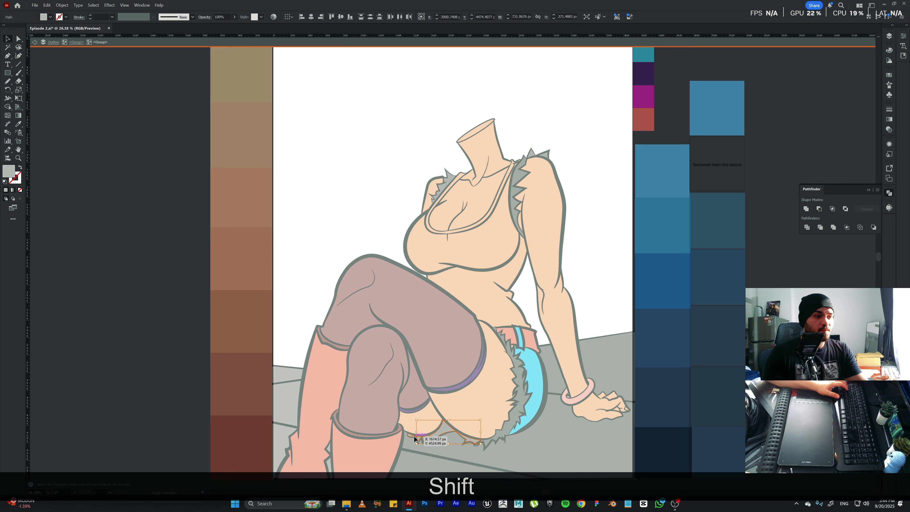
key(i)
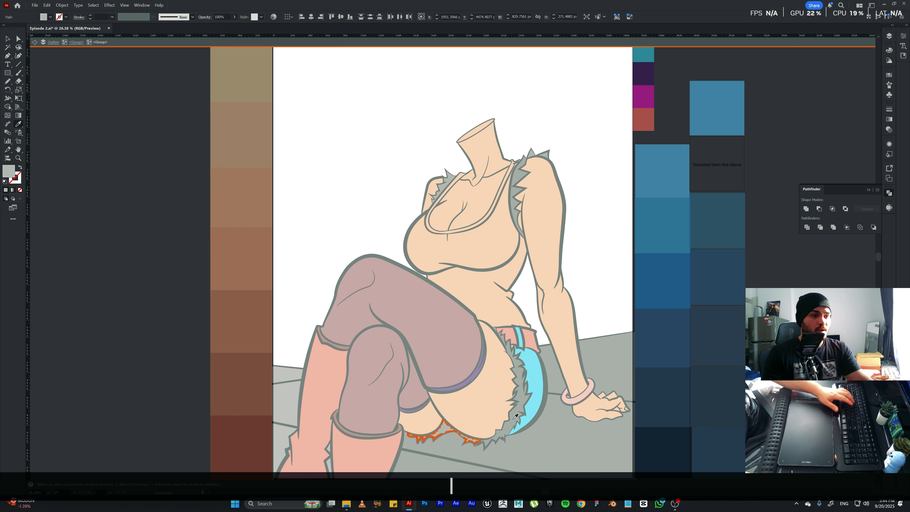
double_click(9, 172)
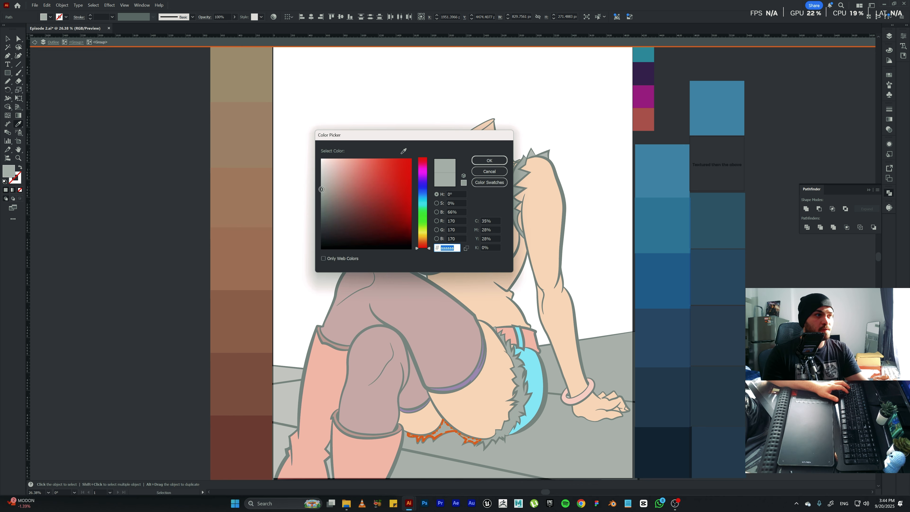
drag(321, 189, 319, 195)
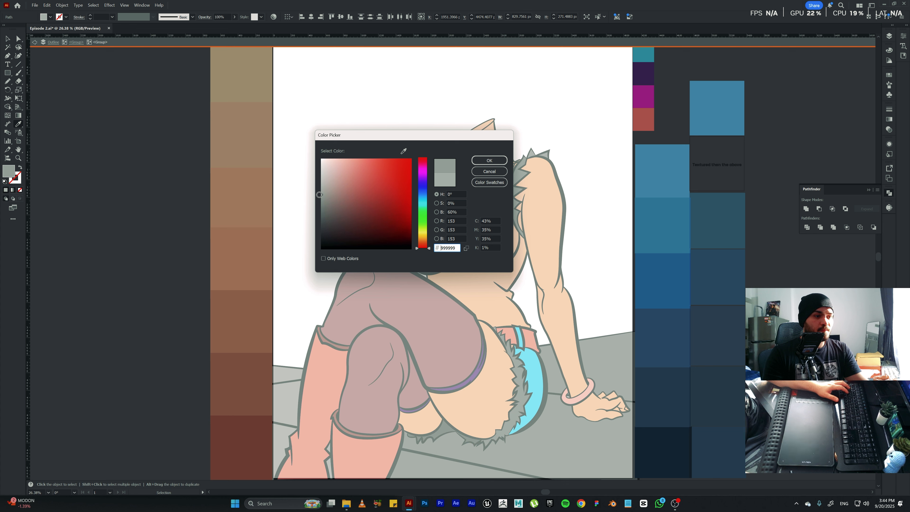
click(489, 160)
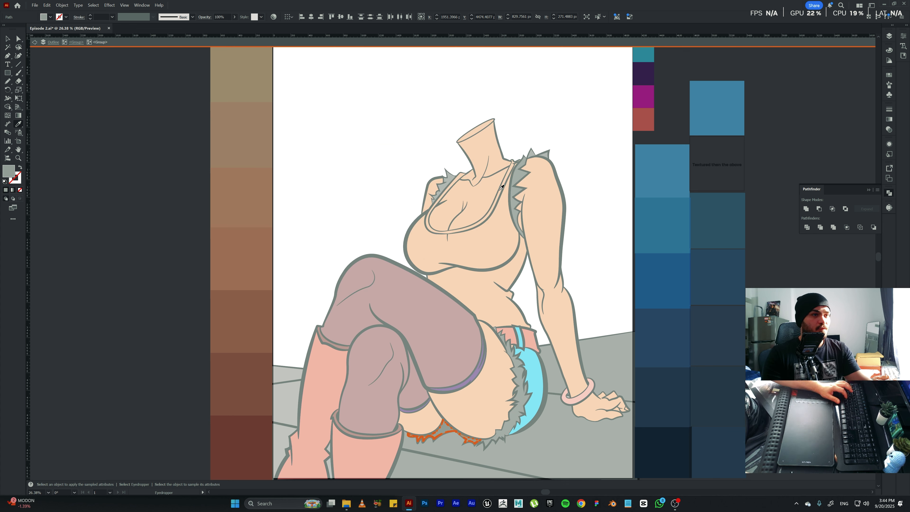
Set the far shoulder's fur trim fill to the lighter grey #c6c6c6 and leave the isolated fur group.
key(v)
click(444, 187)
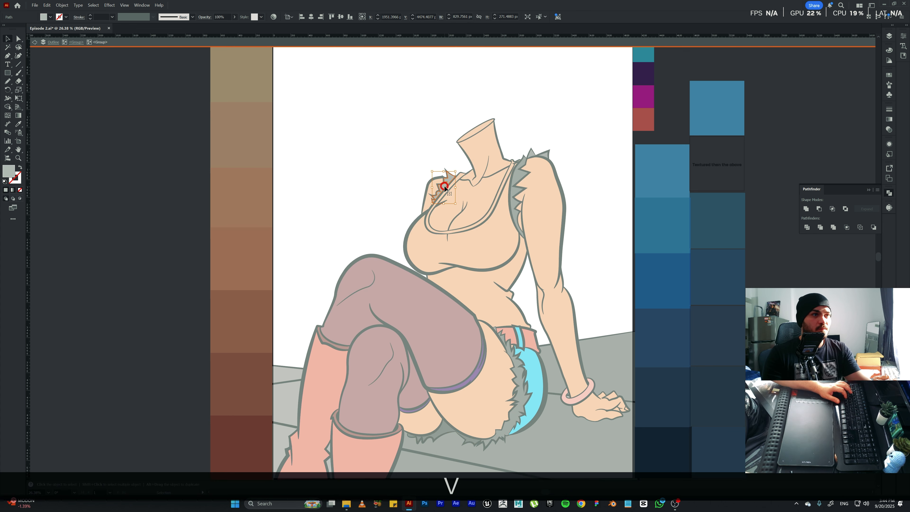
double_click(8, 171)
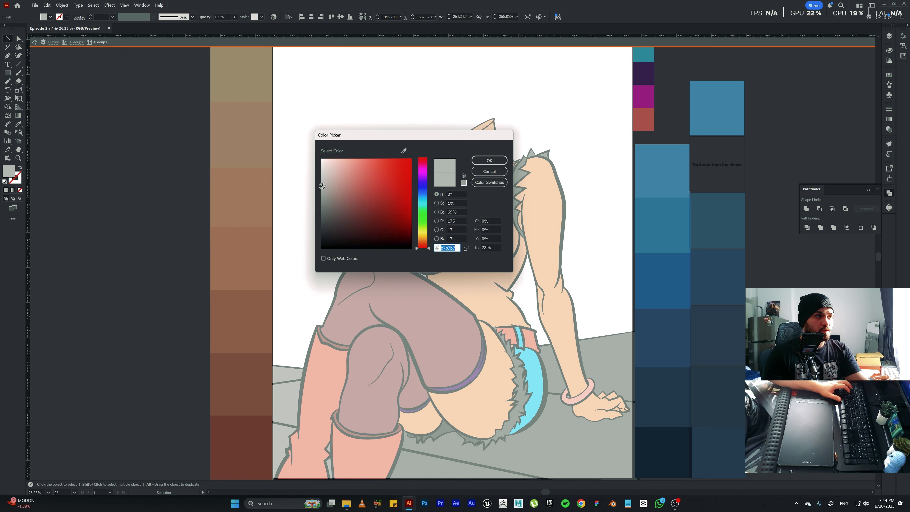
drag(322, 186, 321, 178)
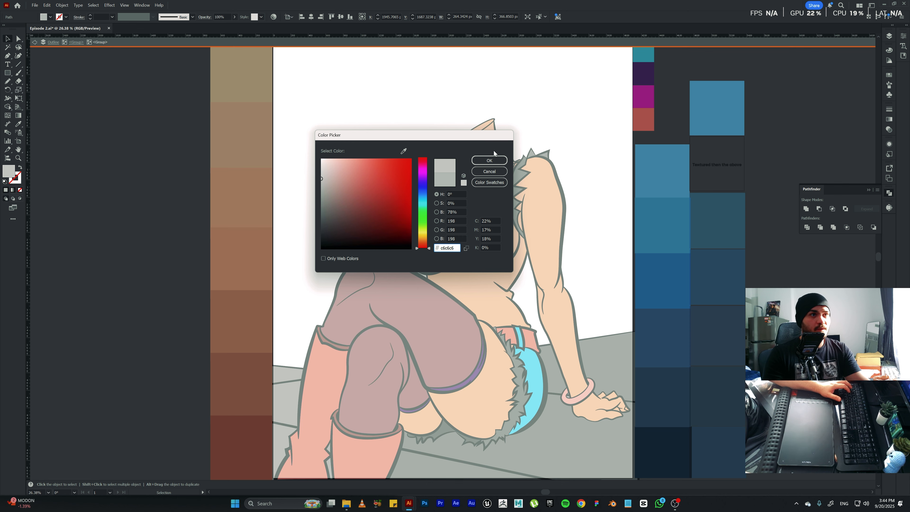
click(489, 160)
key(Escape)
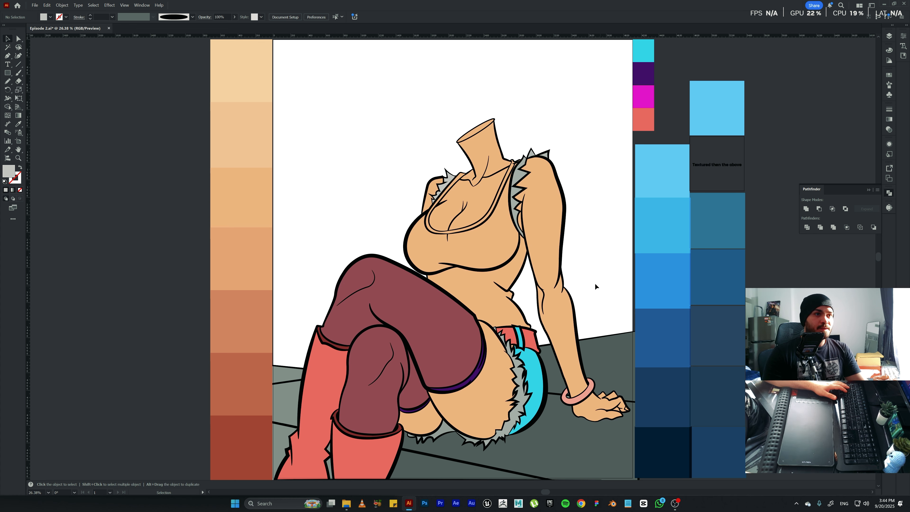
Isolate the coloured artwork group and select the chest and midriff shapes of the top.
click(481, 240)
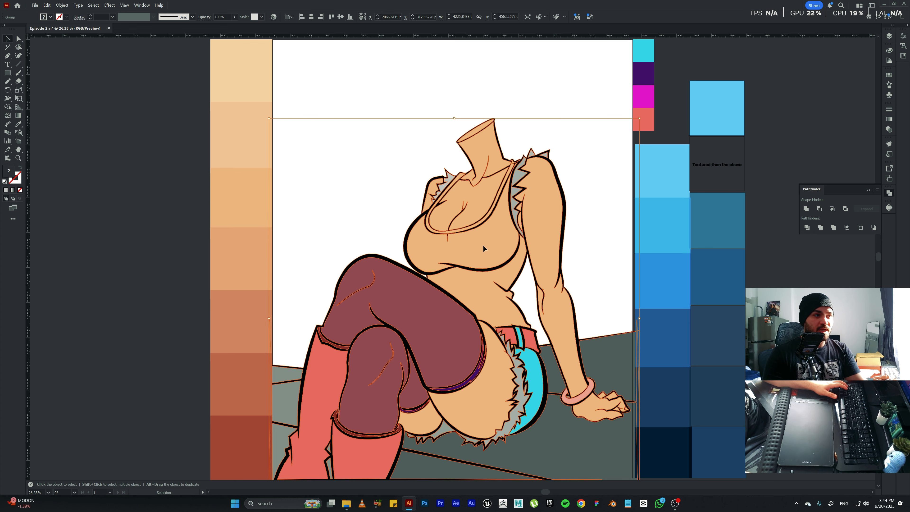
double_click(483, 245)
click(483, 248)
shift+click(487, 295)
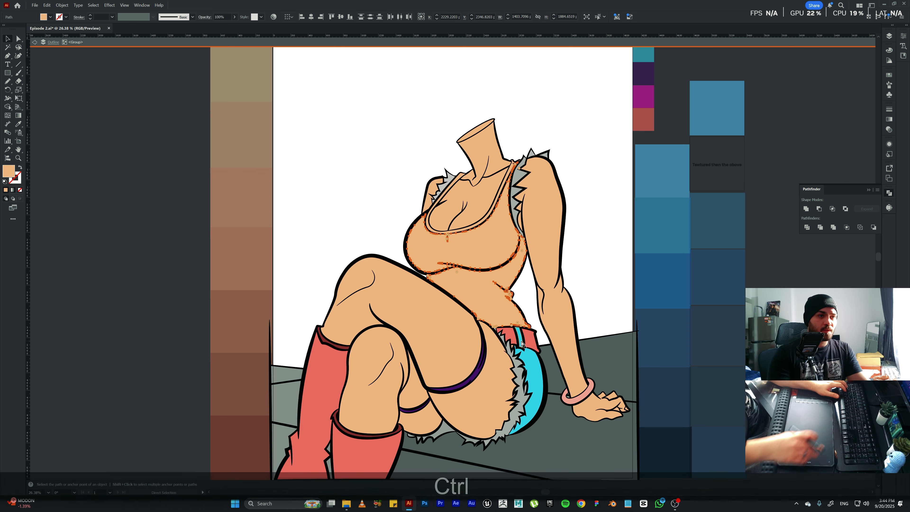
Fill the small skin-coloured gap between the fur trim and the belt with the shorts' cyan, and exit isolation.
key(ctrl+KP_Add)
key(ctrl+KP_Add)
key(ctrl+KP_Add)
key(space)
drag(641, 193, 633, 249)
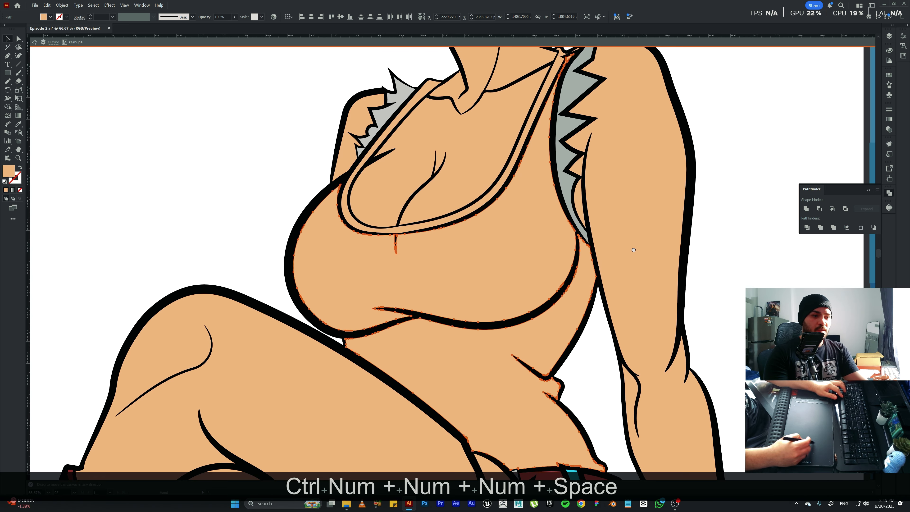
drag(636, 305, 578, 137)
drag(587, 218, 571, 138)
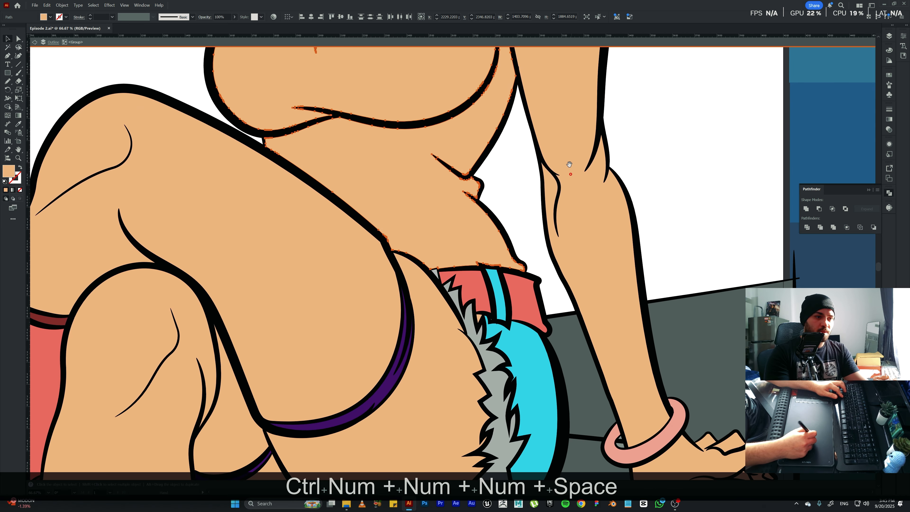
click(478, 319)
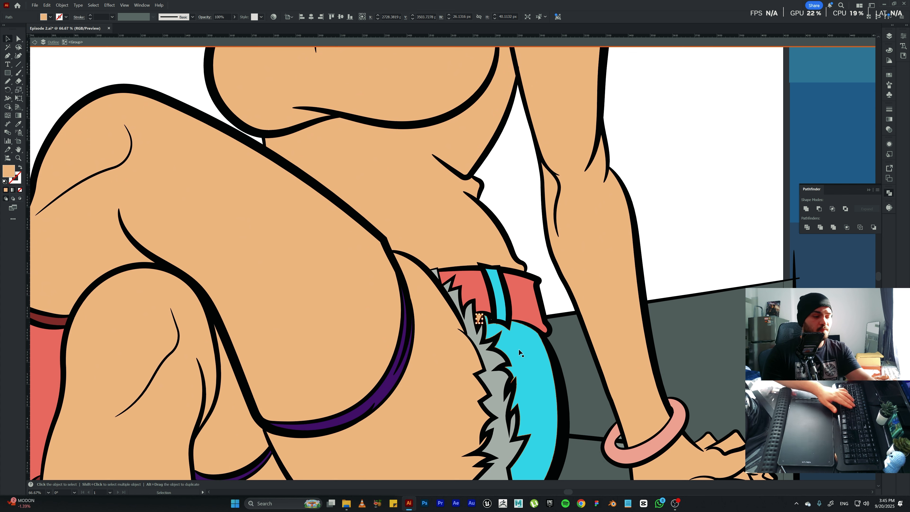
key(i)
click(503, 340)
key(Escape)
key(v)
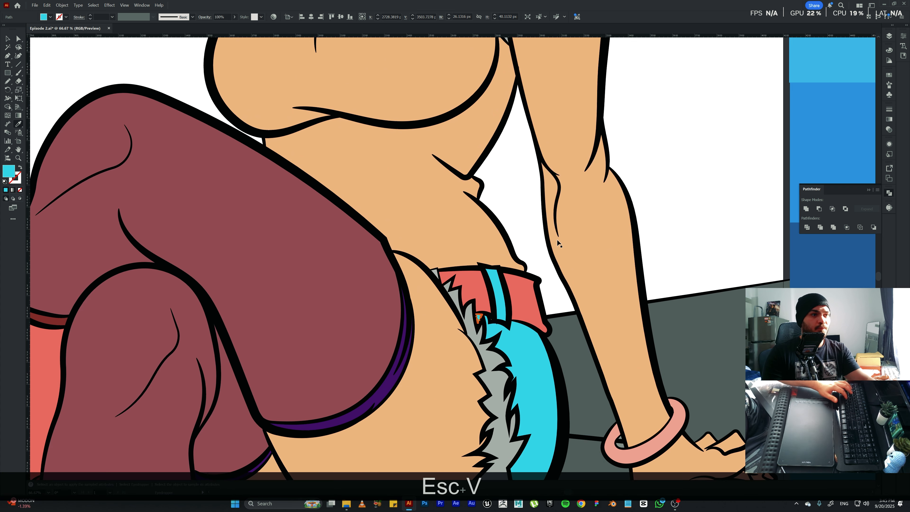
Isolate the coloured artwork group, unite the top's midriff, neckline trim and chest shapes into one, and leave isolation.
drag(514, 175, 576, 328)
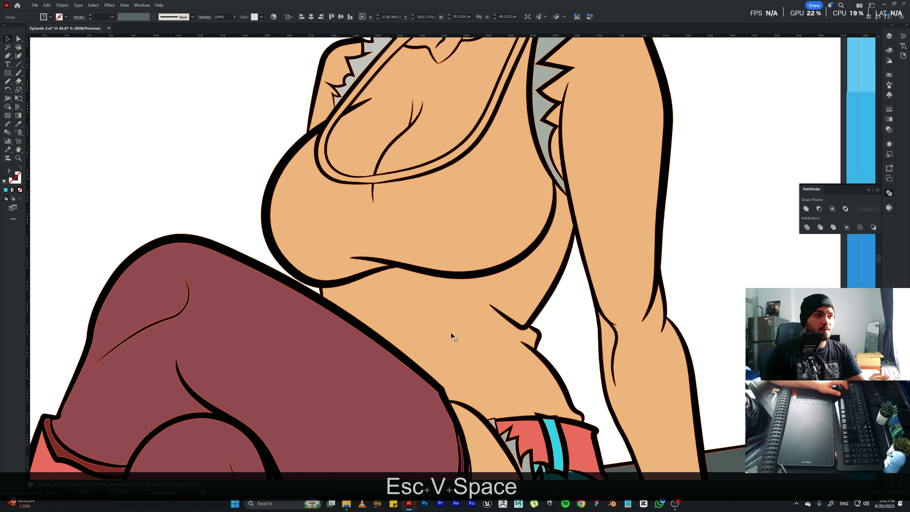
double_click(447, 225)
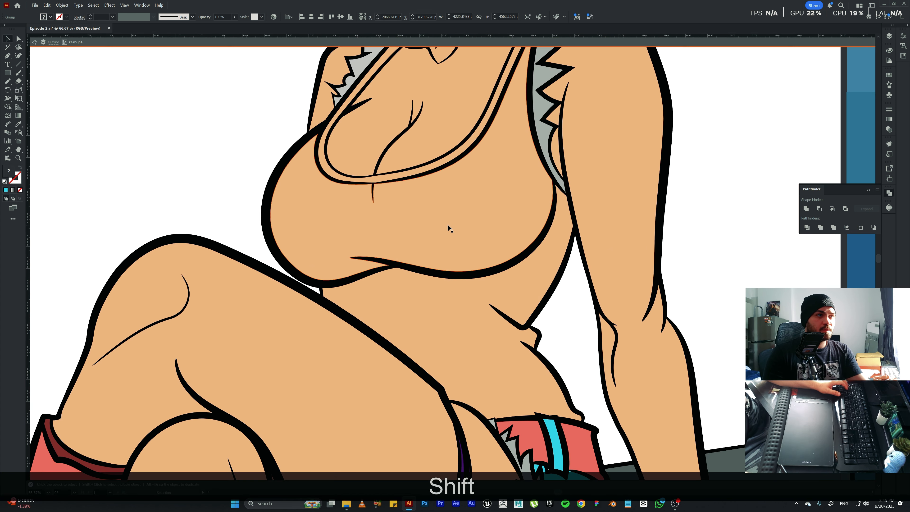
click(453, 334)
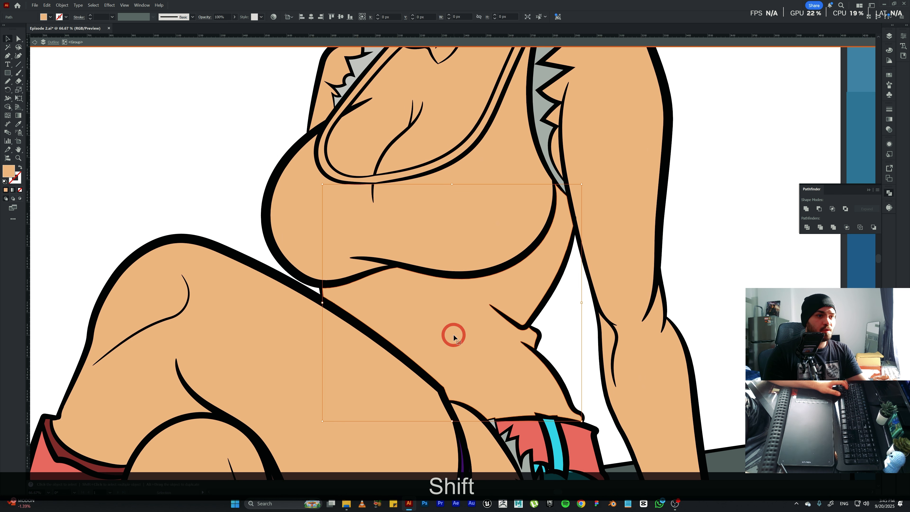
shift+click(377, 181)
drag(417, 142, 371, 234)
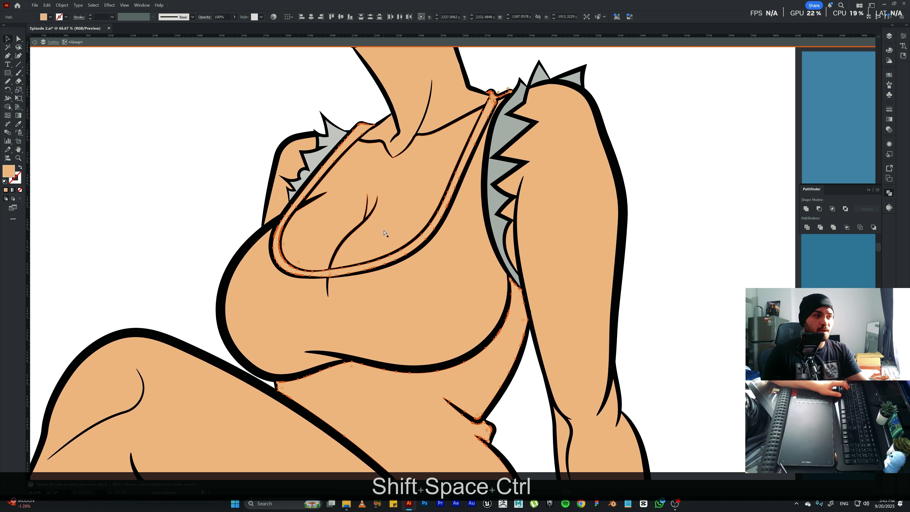
ctrl+shift+click(410, 296)
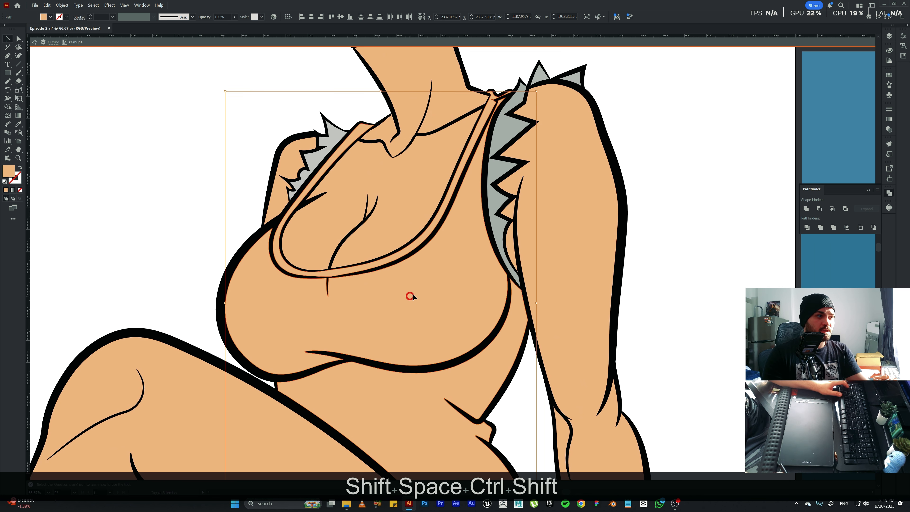
click(808, 209)
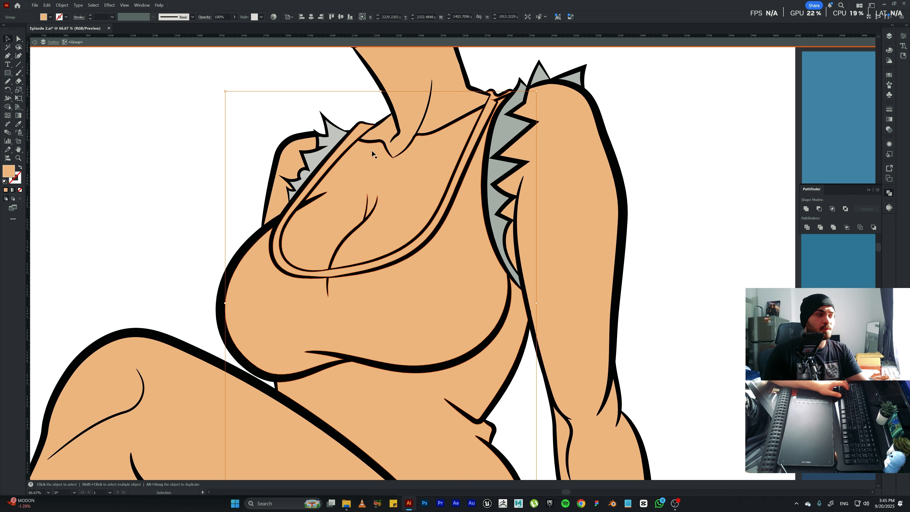
key(ctrl+KP_0)
key(Escape)
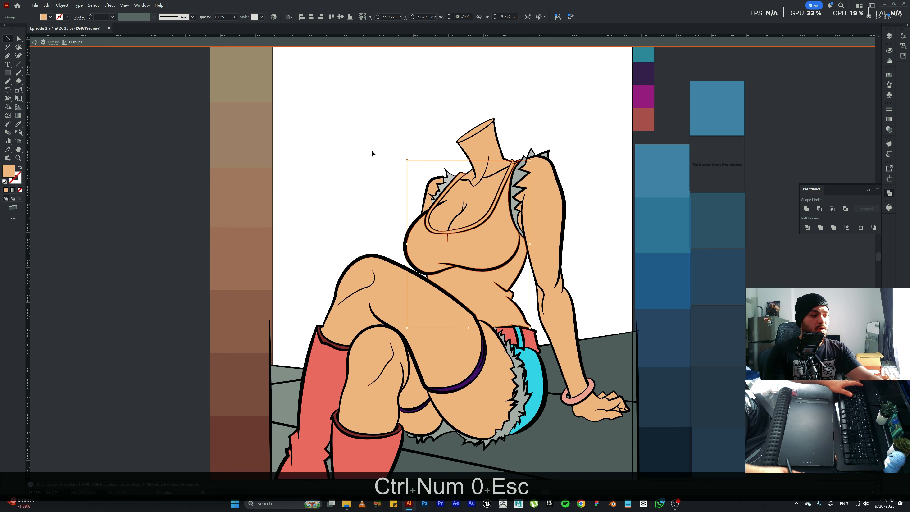
key(i)
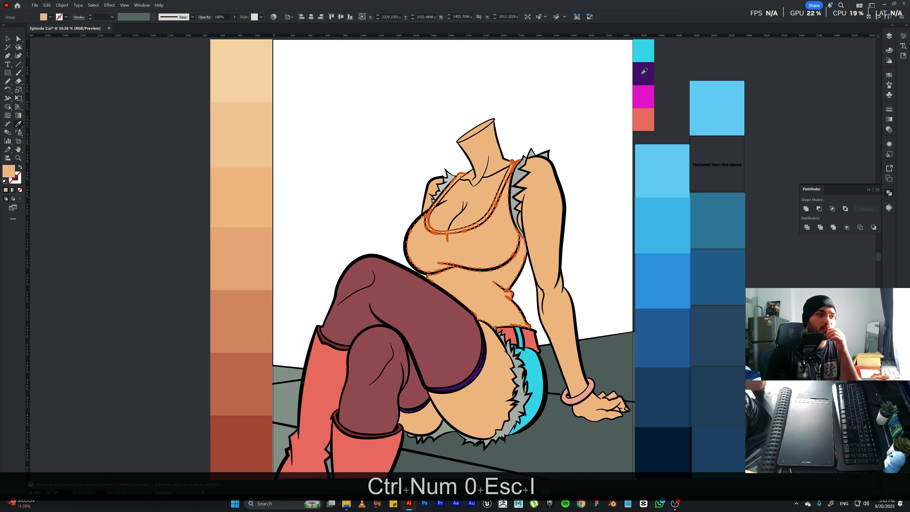
Try the magenta, dark purple, coral and cyan palette swatches as the fill of the tank top.
click(644, 97)
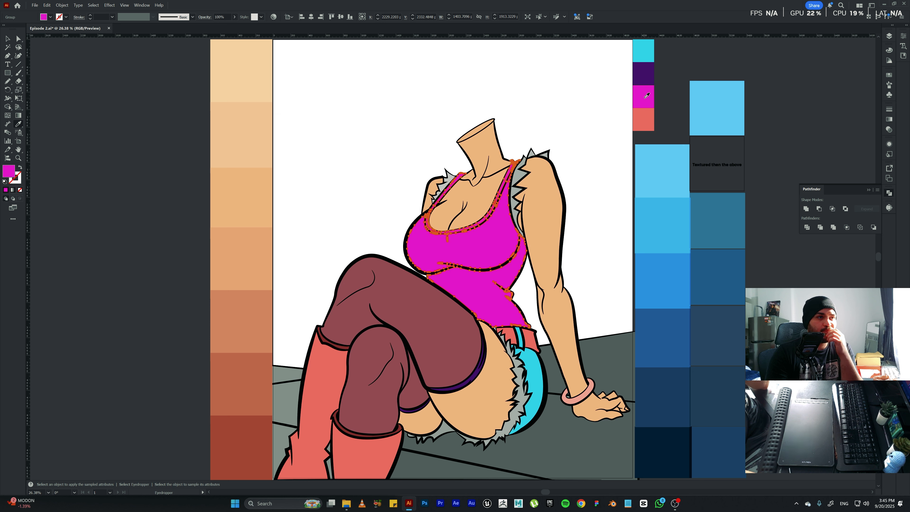
click(650, 73)
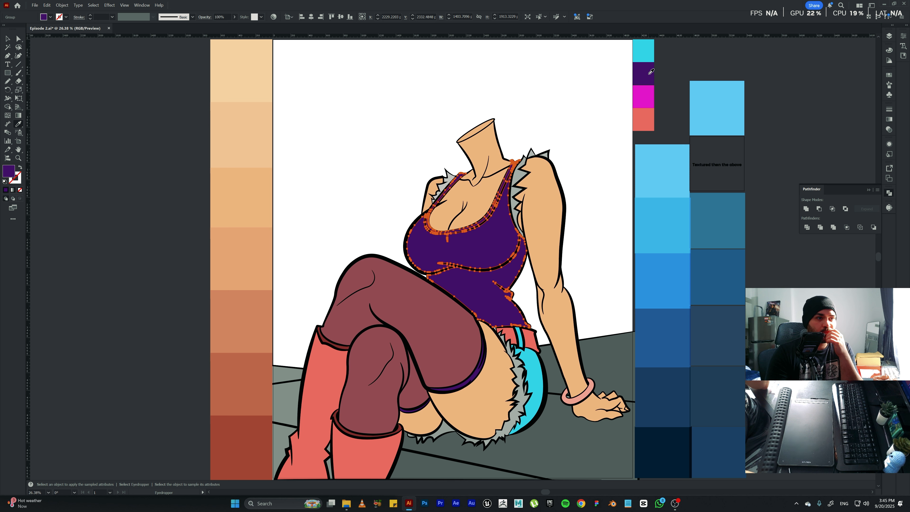
click(650, 94)
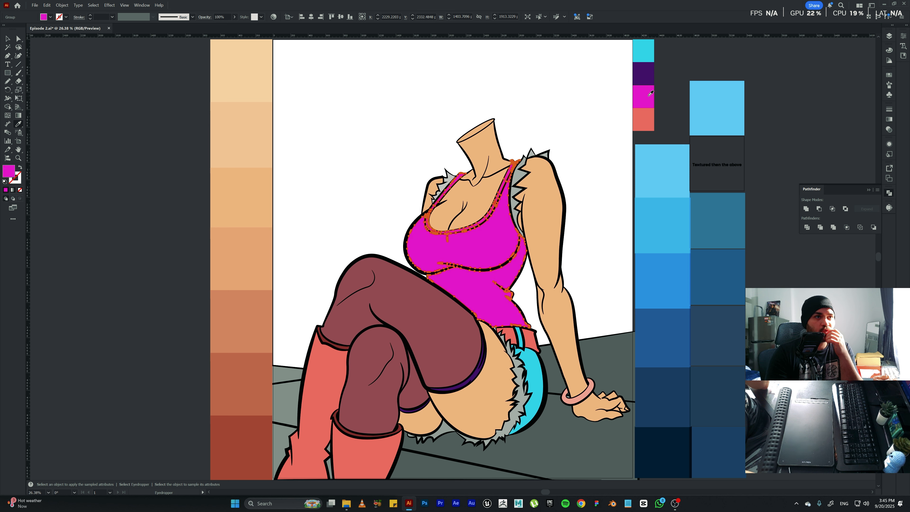
click(648, 77)
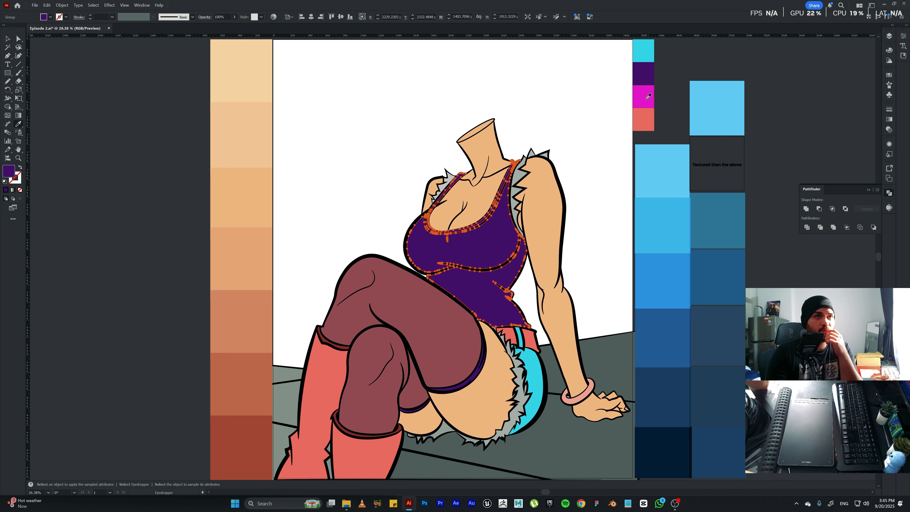
click(644, 123)
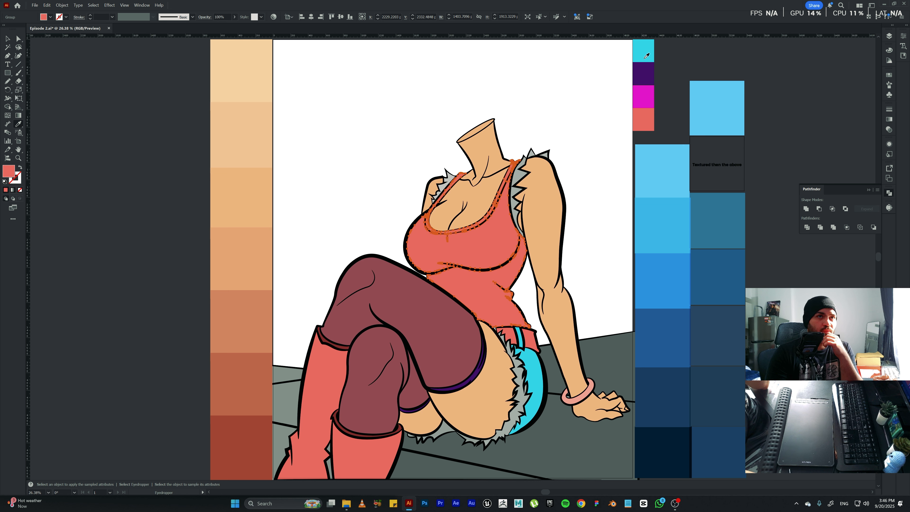
click(647, 54)
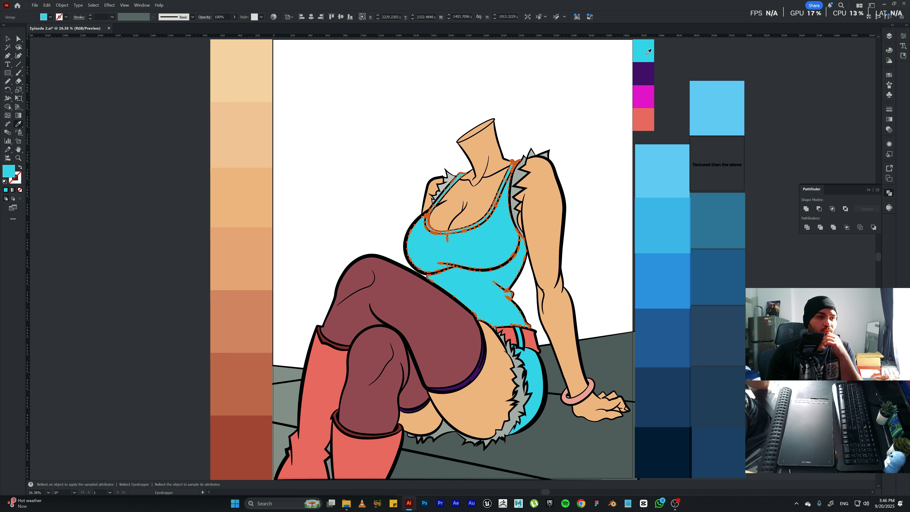
Fill the tank top with the dark purple palette swatch and deselect it.
click(648, 72)
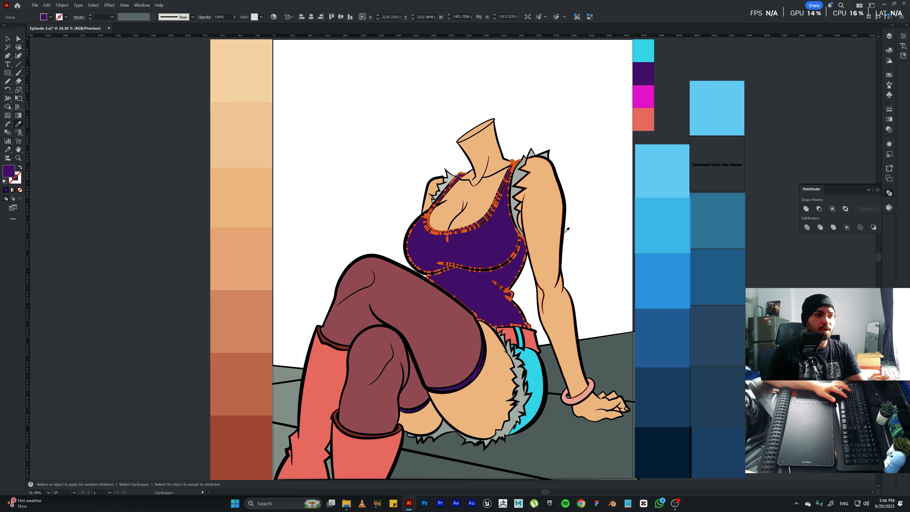
key(v)
click(589, 208)
Isolate the coloured artwork group and fill the boots and belt with the second-darkest reddish-brown swatch of the skin palette.
key(space)
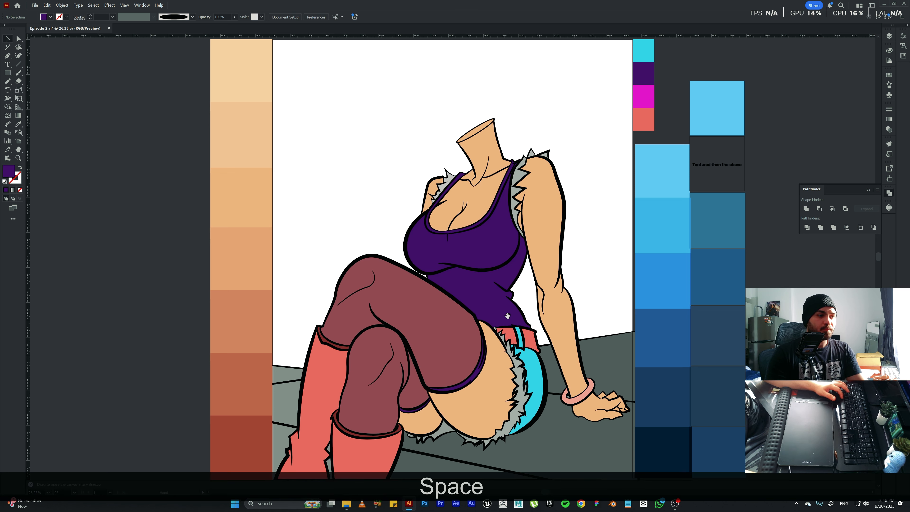
drag(506, 316, 510, 252)
click(322, 317)
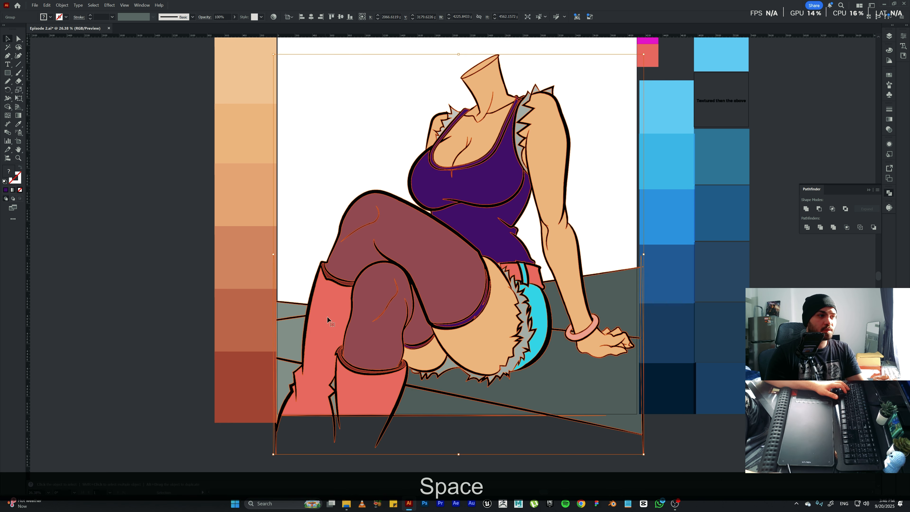
double_click(326, 316)
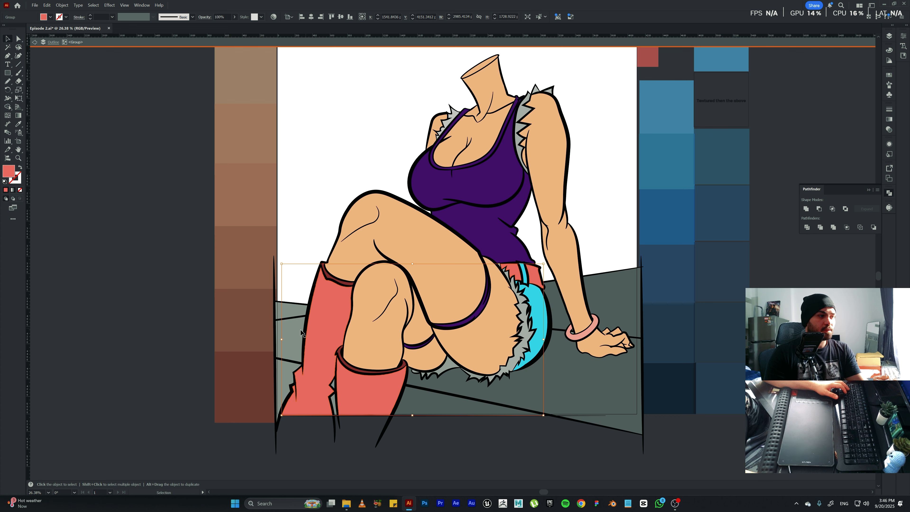
key(i)
click(241, 326)
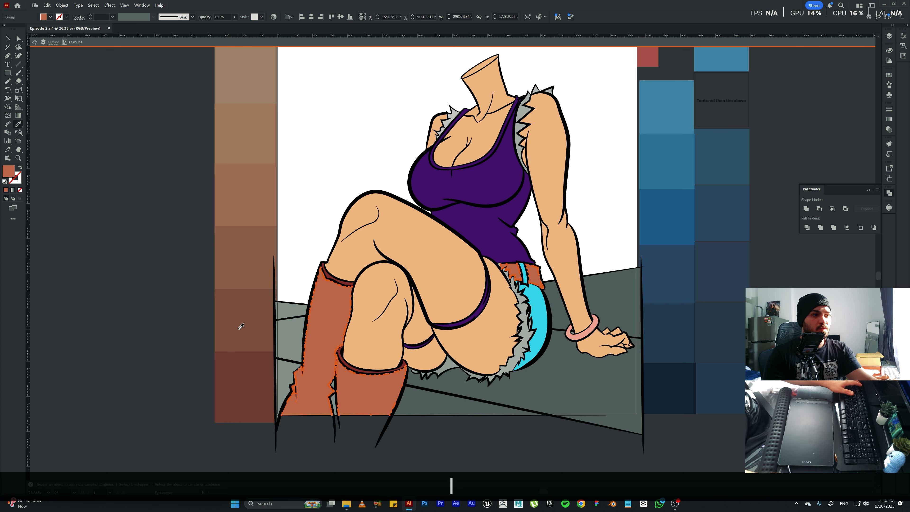
key(v)
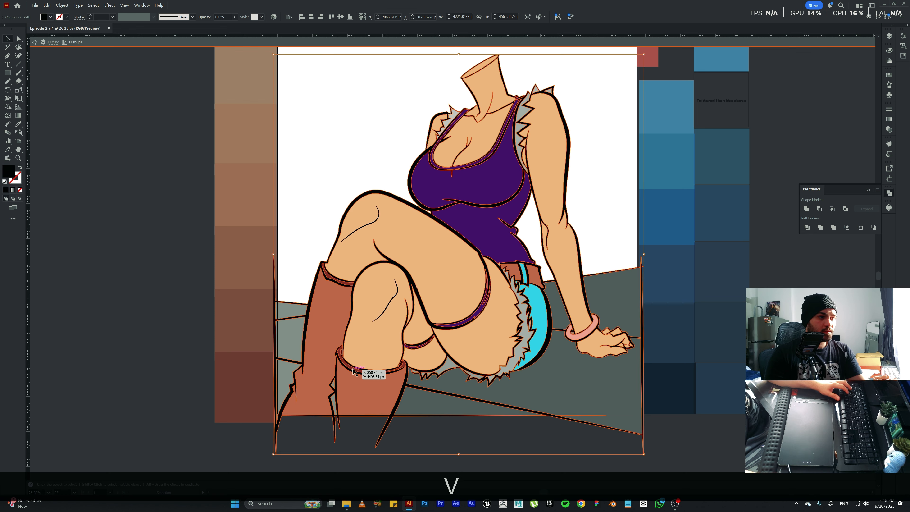
double_click(353, 371)
key(Escape)
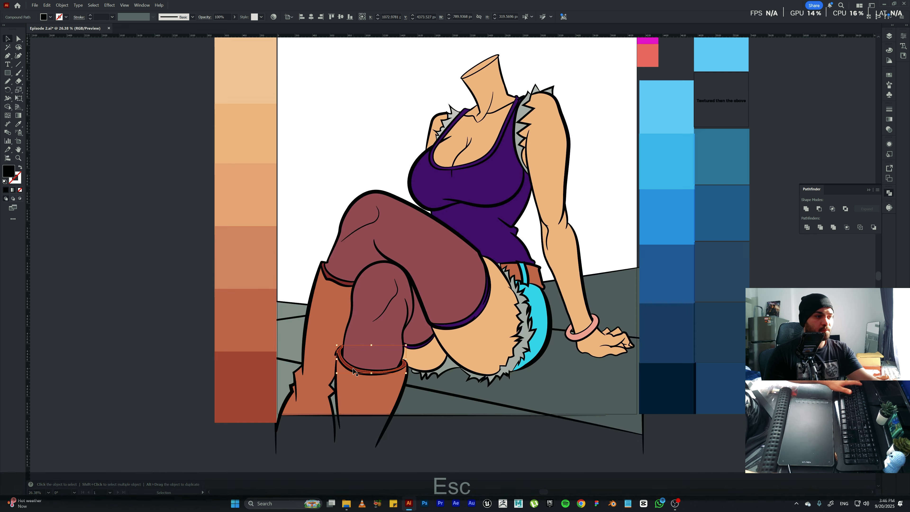
key(a)
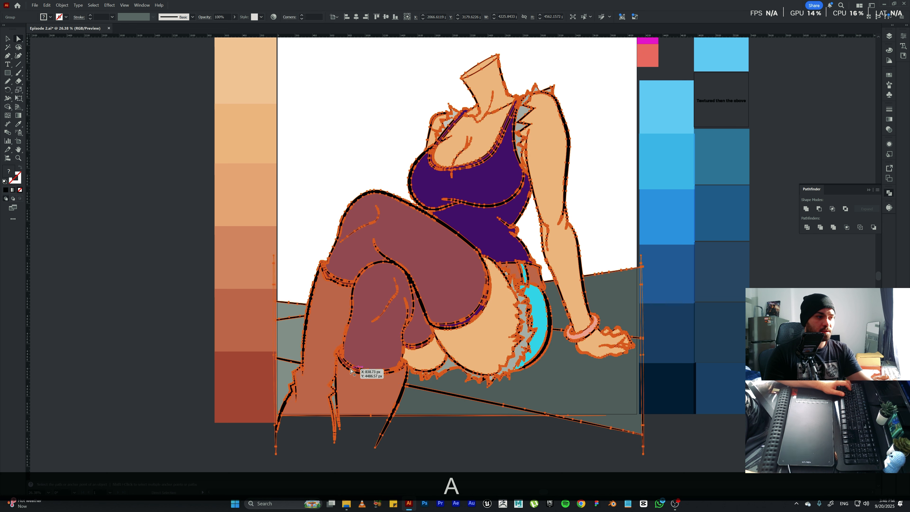
click(351, 370)
double_click(350, 368)
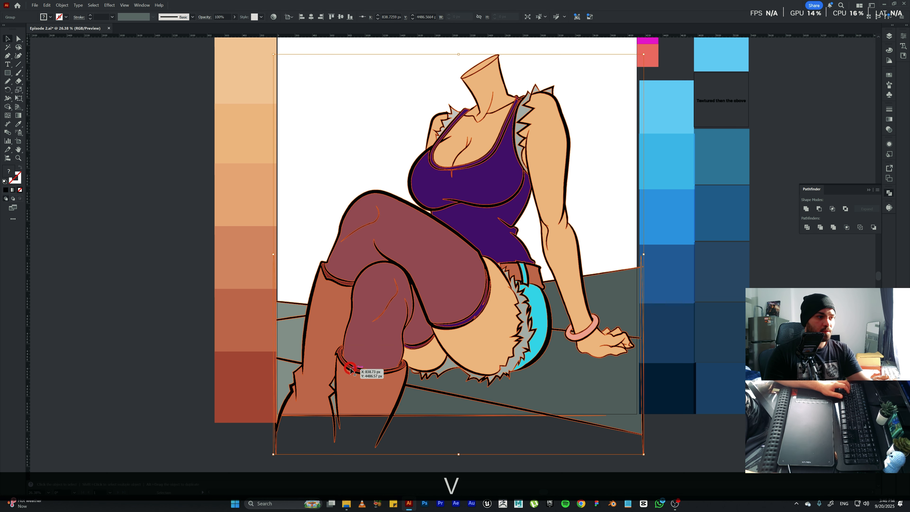
click(351, 368)
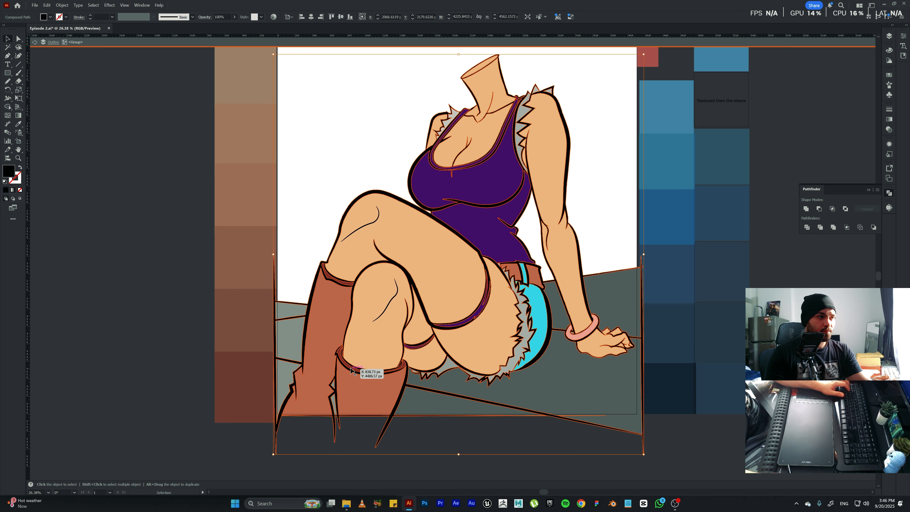
drag(350, 368, 298, 395)
key(ctrl+z)
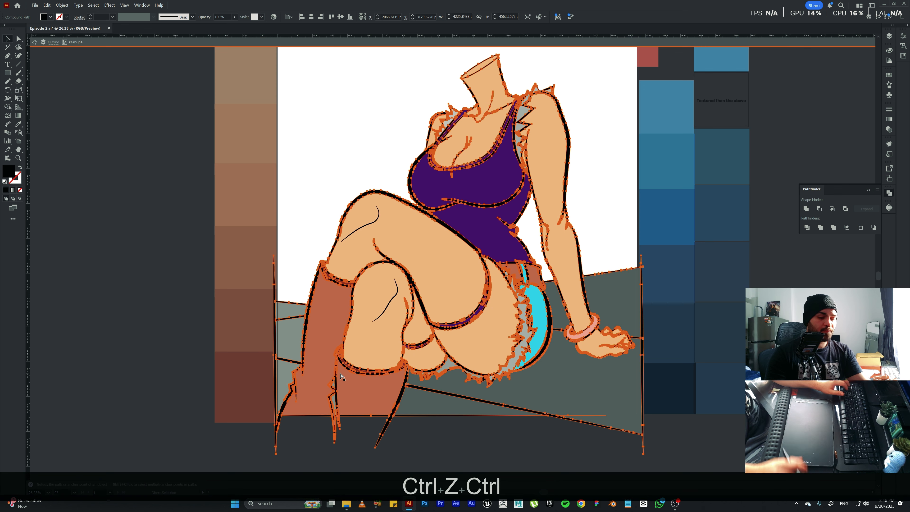
Fill the inner cuffs of both boots with the darkest reddish-brown palette swatch, leave isolation and deselect everything.
key(ctrl+KP_Add)
key(ctrl+KP_Add)
key(ctrl+KP_Add)
key(space)
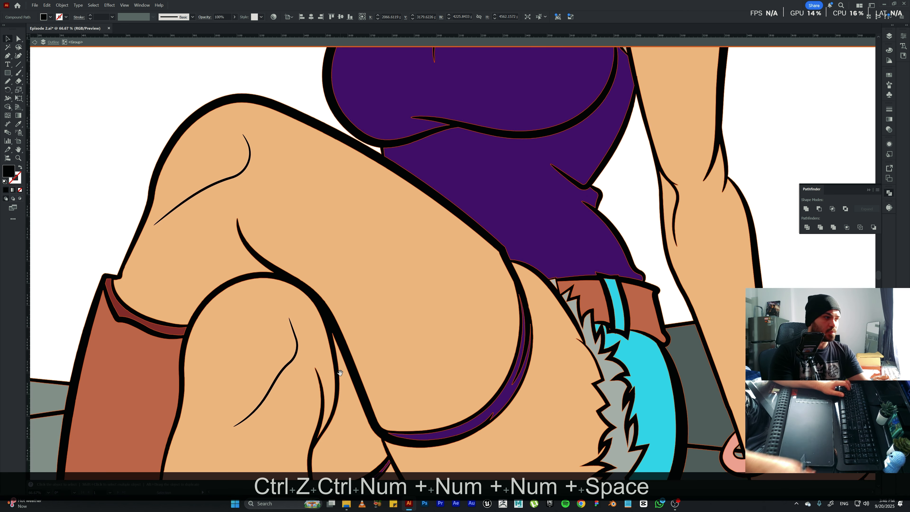
drag(340, 368, 405, 111)
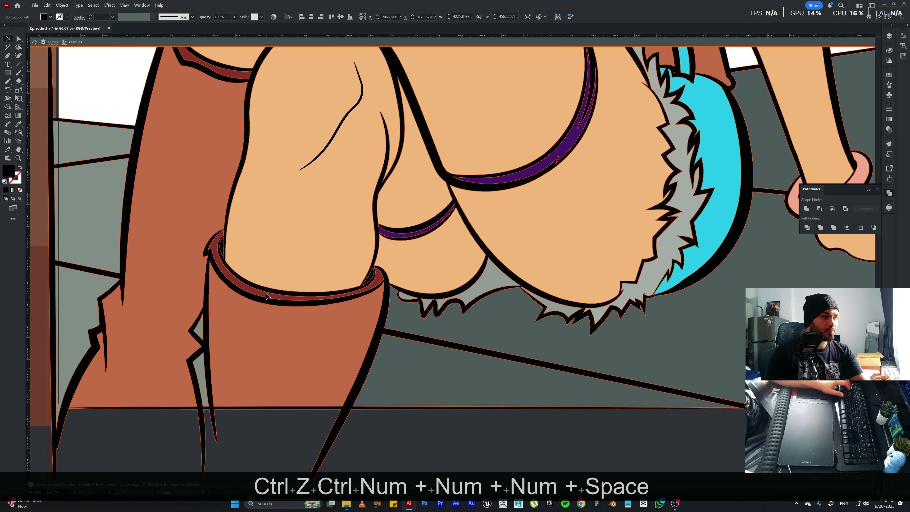
click(266, 295)
key(space)
drag(274, 200, 305, 250)
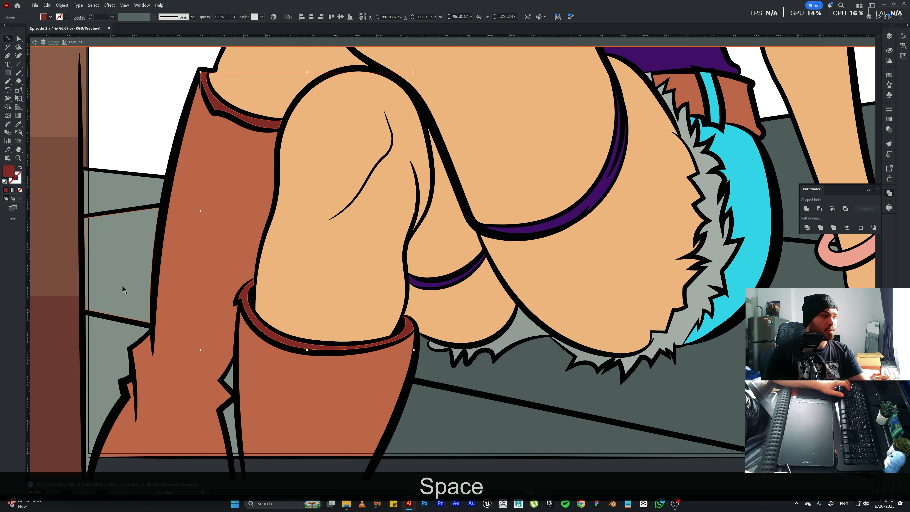
key(i)
click(63, 356)
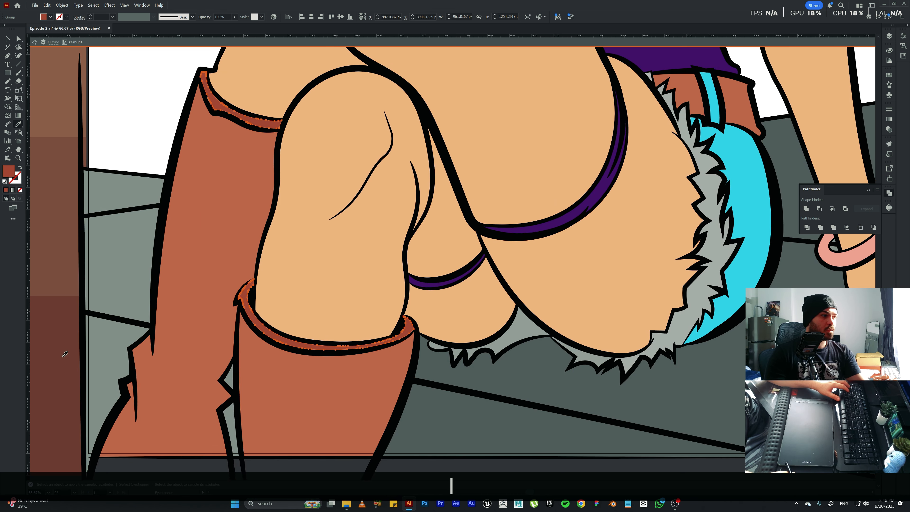
key(ctrl+KP_0)
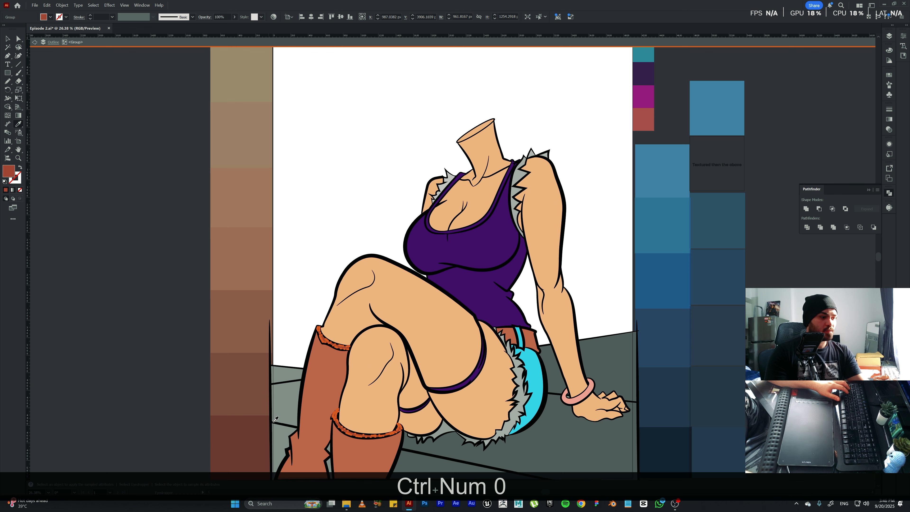
key(v)
key(Escape)
click(353, 221)
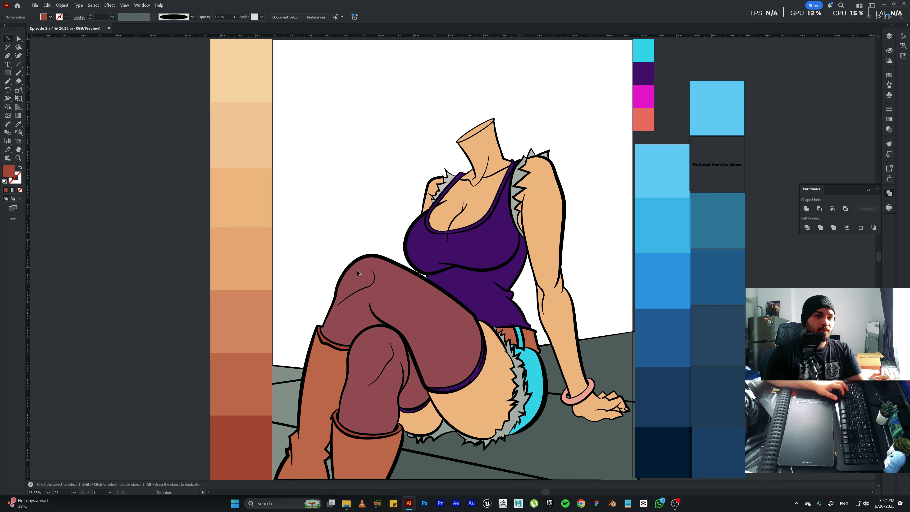
Isolate the coloured group and fill the small skin-coloured gap at the fingertips and the floor shapes with the floor's dark grey.
click(616, 412)
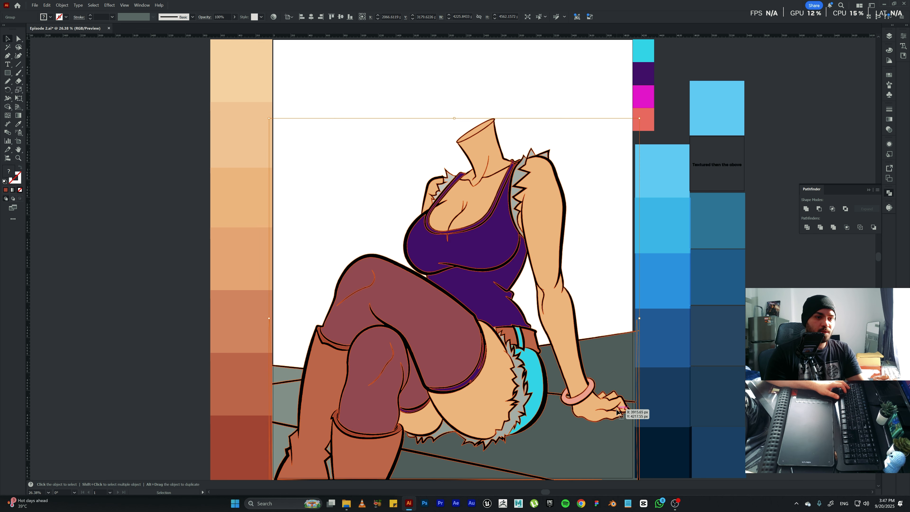
double_click(616, 412)
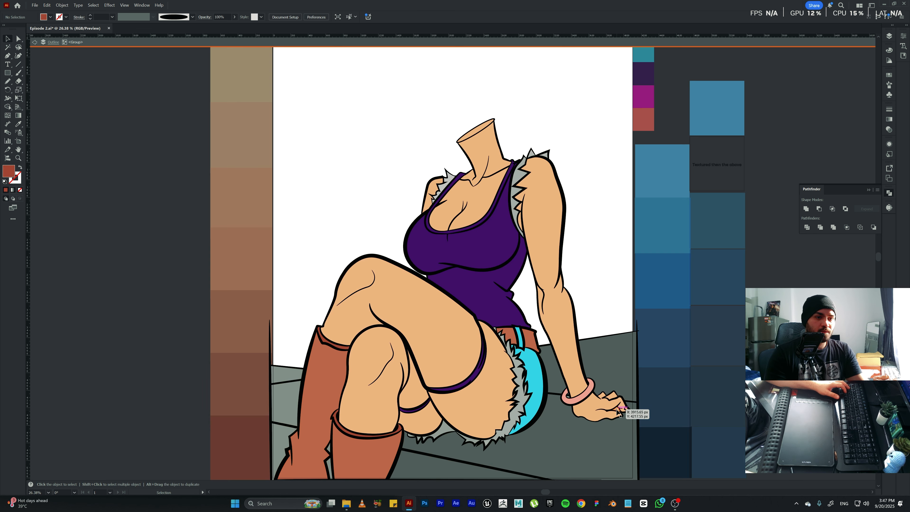
shift+click(583, 454)
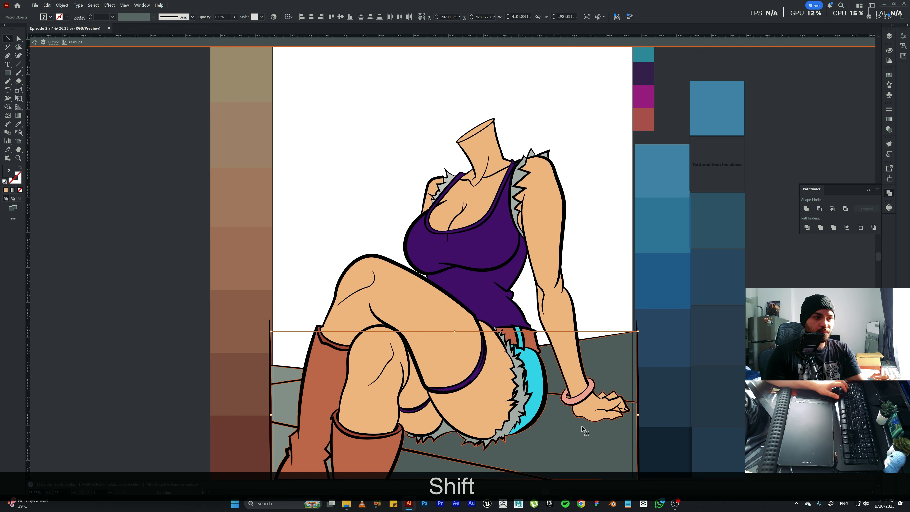
key(i)
click(602, 370)
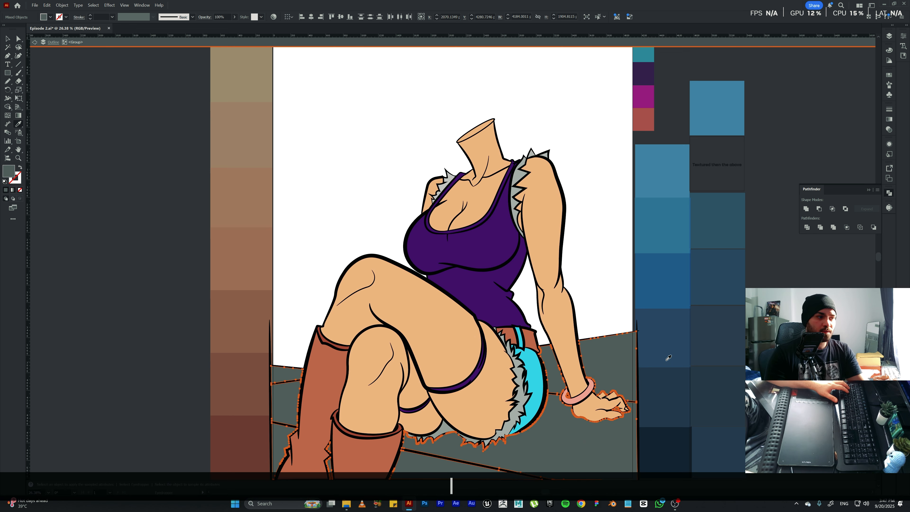
Undo the last dark grey fill on the floor shapes and clear the selection.
key(ctrl+z)
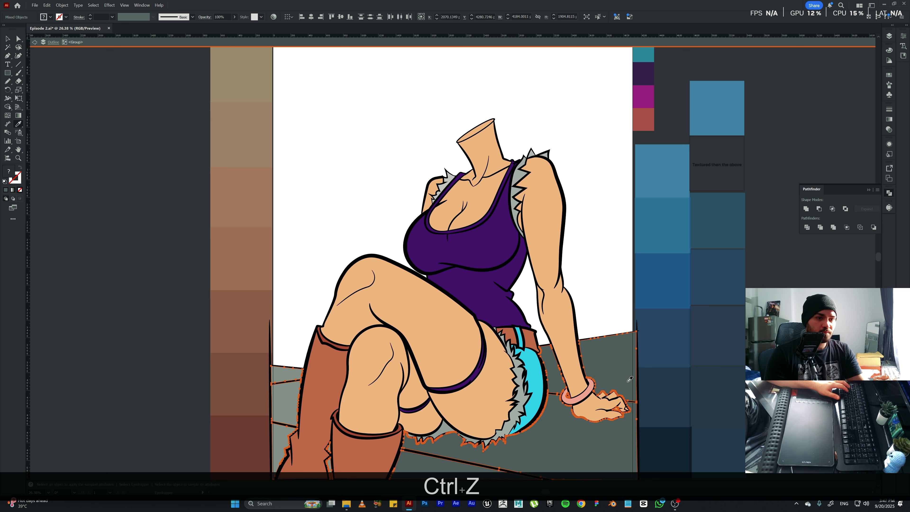
key(v)
click(707, 420)
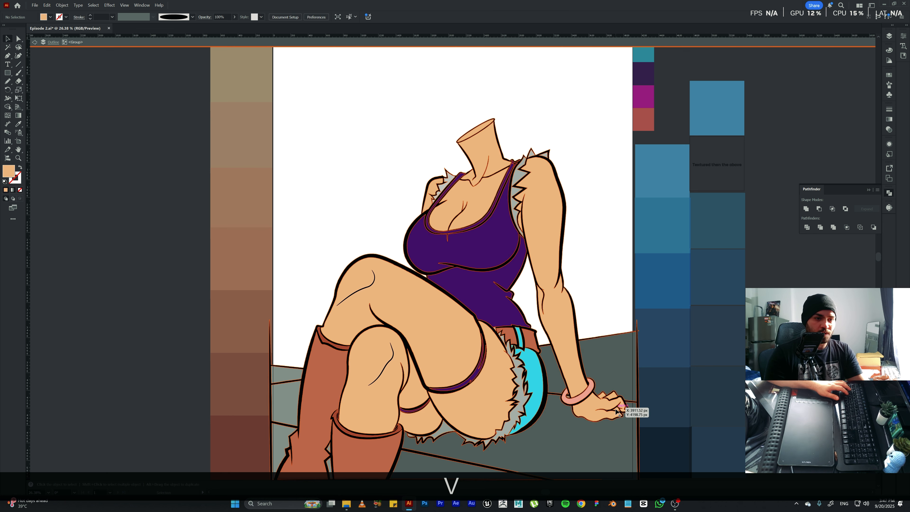
Cut the small skin-coloured gap path at the fingertips and paste it behind the floor group within the coloured artwork group.
double_click(616, 411)
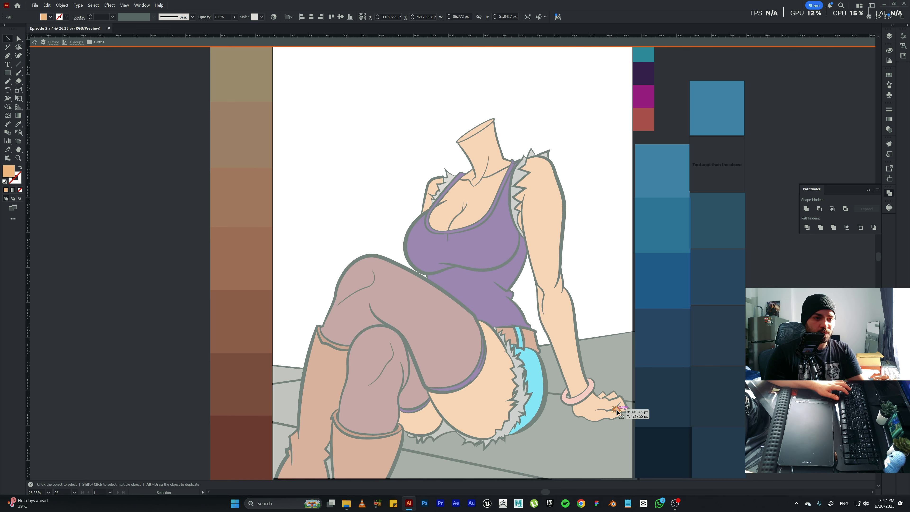
key(ctrl+x)
double_click(619, 444)
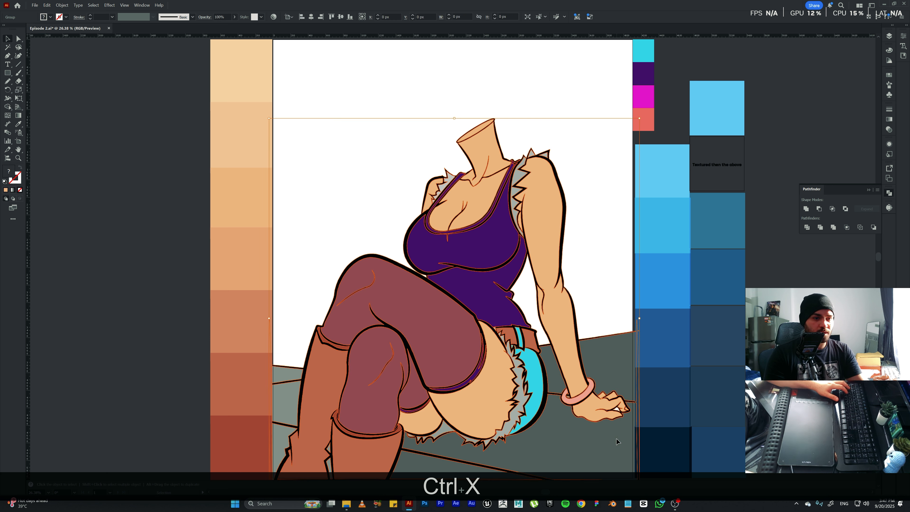
double_click(608, 443)
ctrl+click(589, 441)
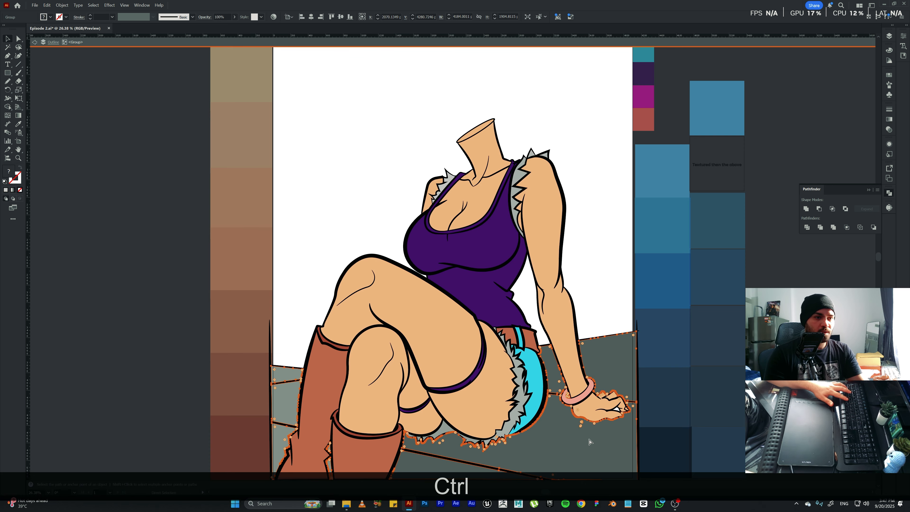
ctrl+click(554, 393)
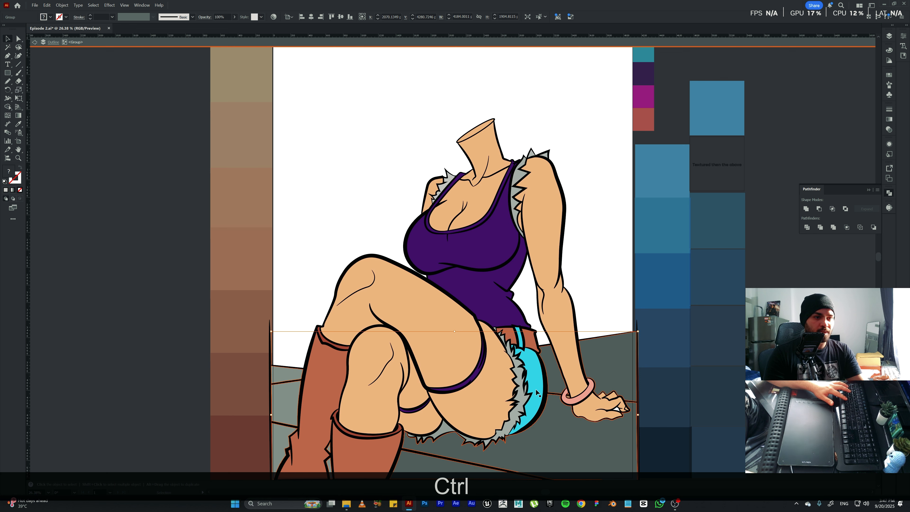
ctrl+click(591, 451)
key(ctrl+b)
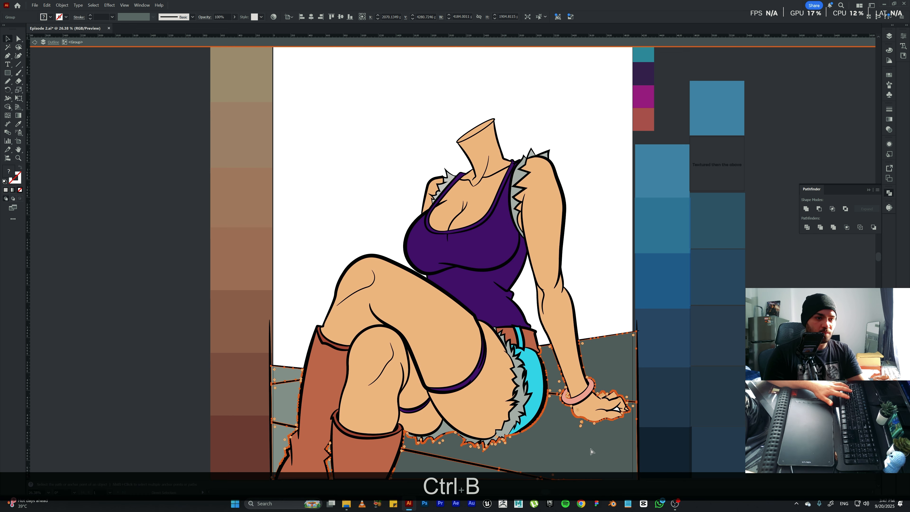
Fill the pasted fingertip gap path with the floor's dark grey.
key(i)
click(614, 366)
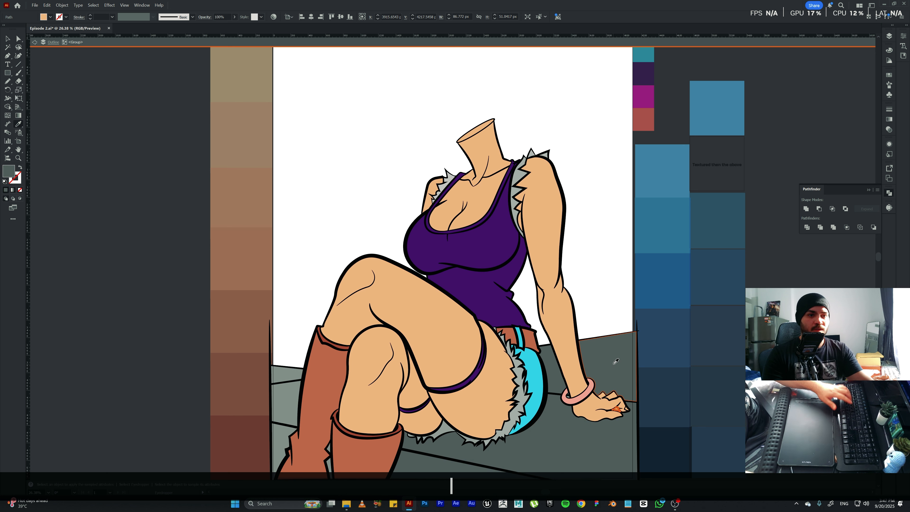
key(v)
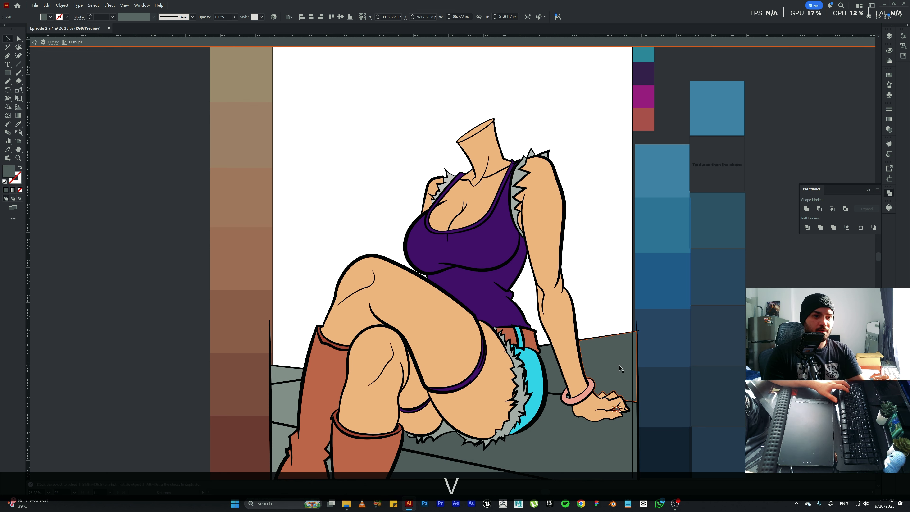
Cut the grey fingertip gap path, paste it in back inside the isolated floor group, and leave isolation.
shift+click(618, 365)
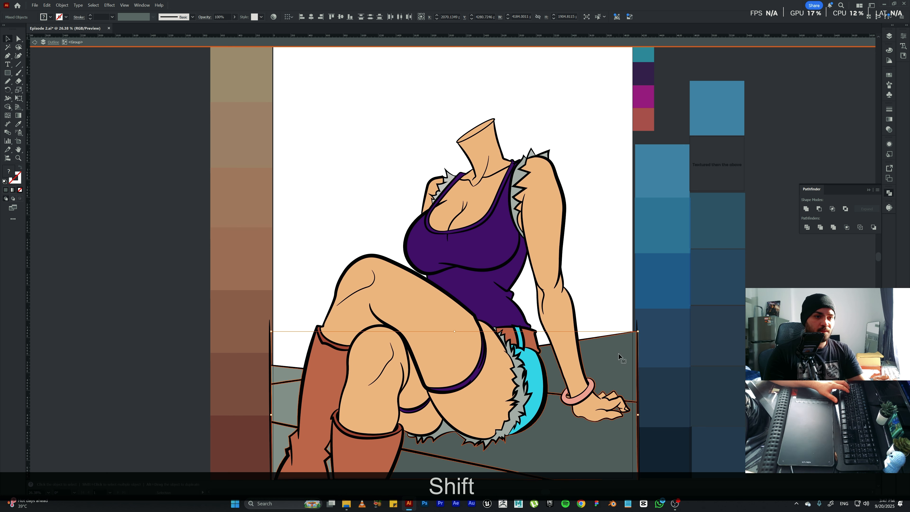
double_click(610, 379)
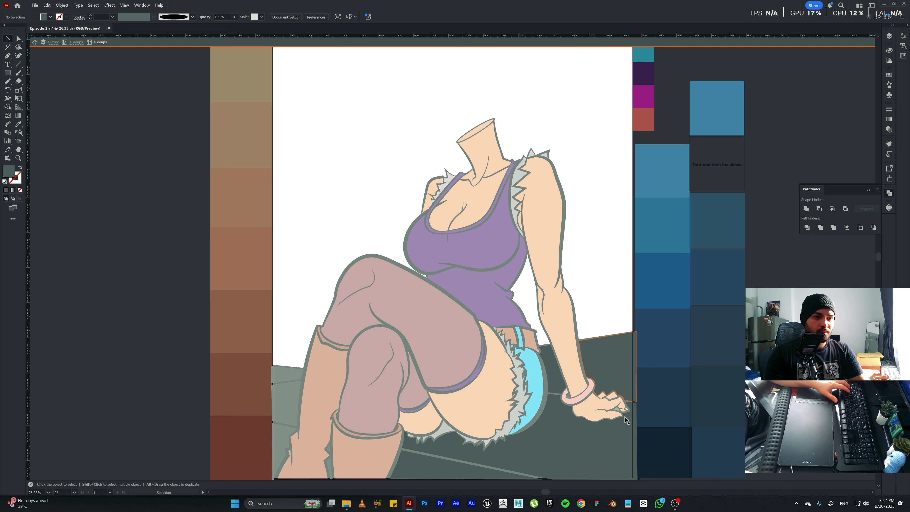
double_click(618, 409)
click(617, 411)
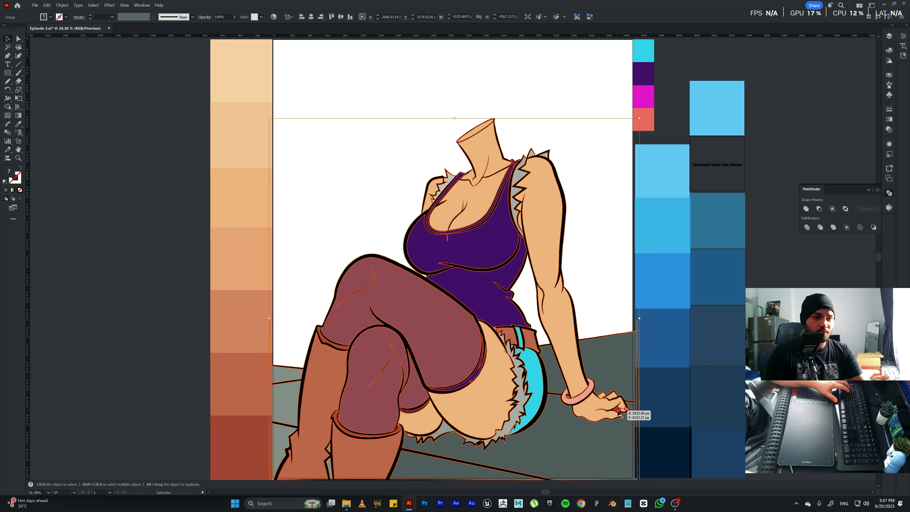
double_click(617, 411)
double_click(617, 410)
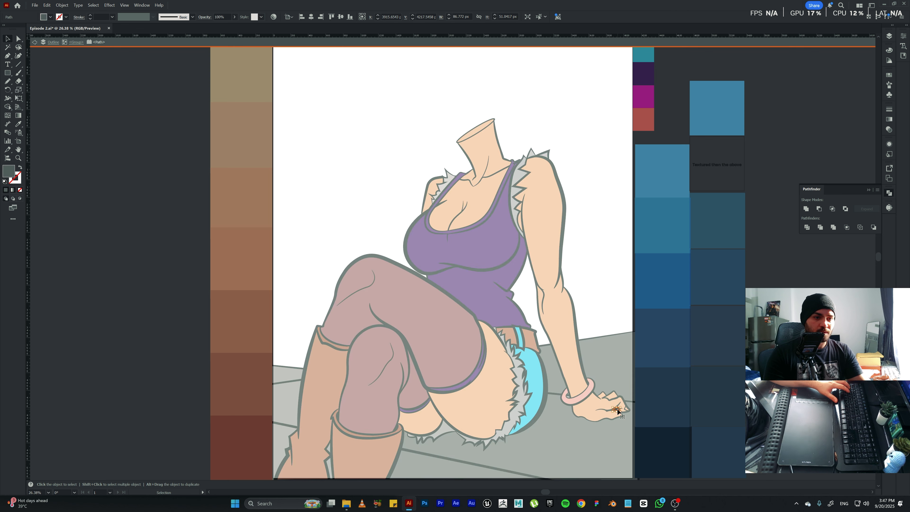
key(ctrl+x)
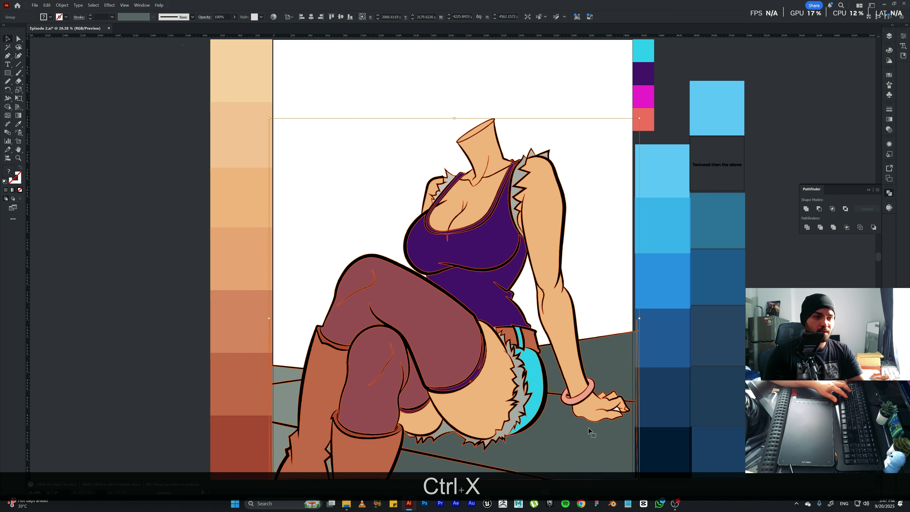
double_click(588, 428)
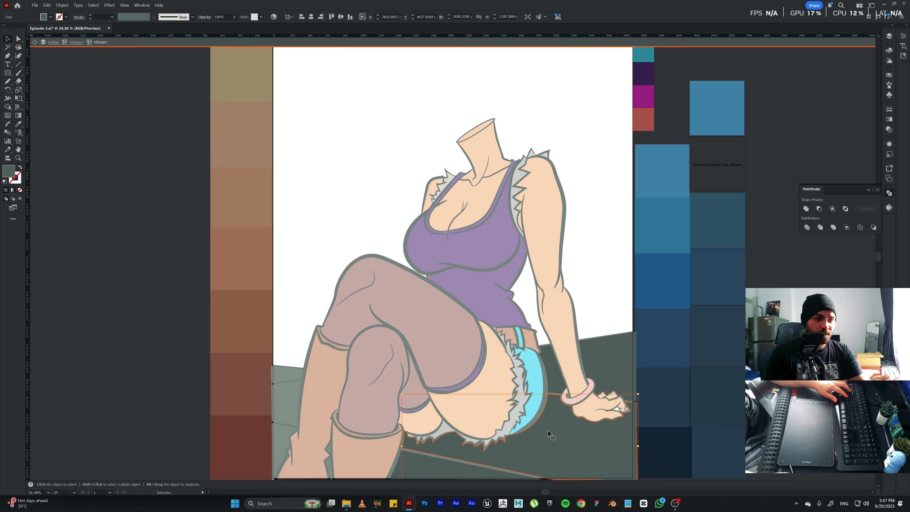
key(ctrl+b)
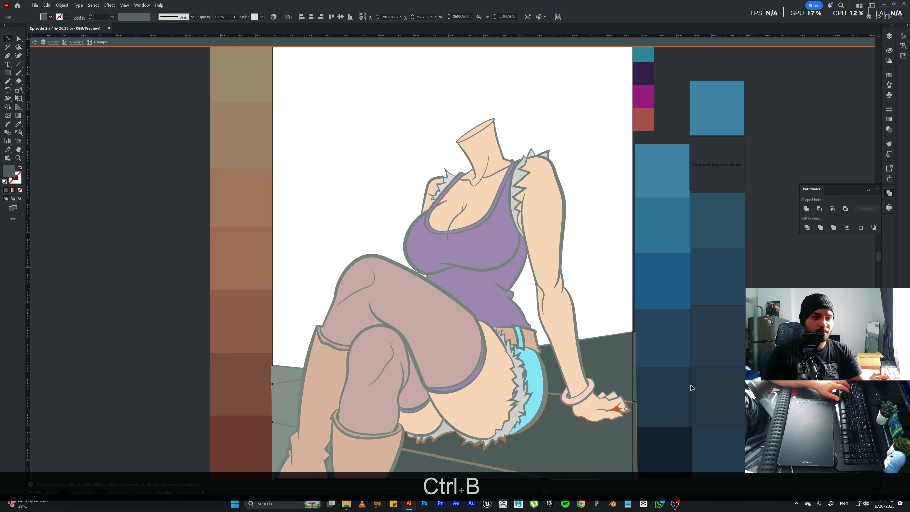
click(642, 421)
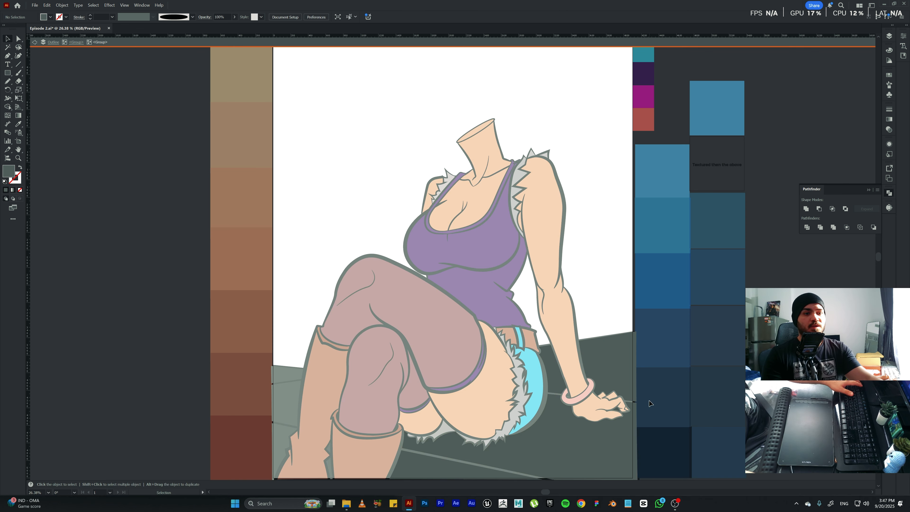
key(Escape)
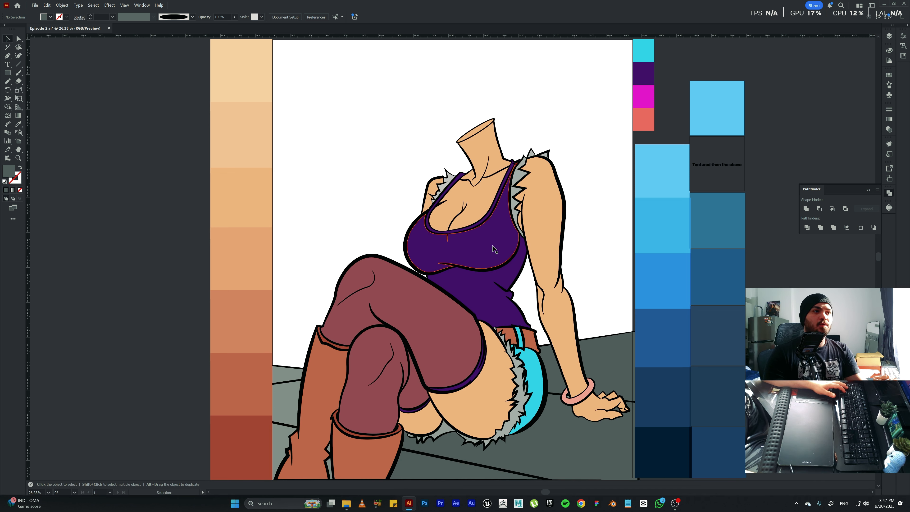
Isolate the tank top group, select its neckline trim, fill it with the magenta palette swatch and deselect it.
double_click(476, 227)
click(477, 227)
double_click(476, 226)
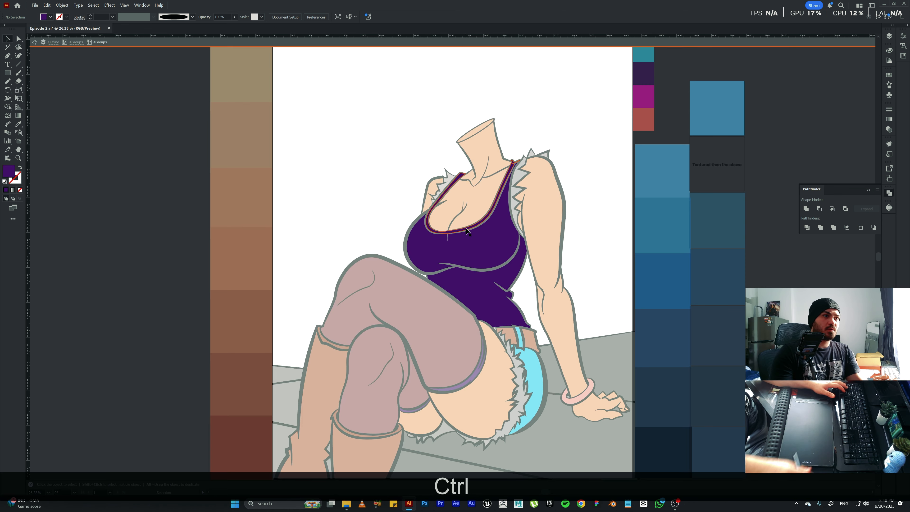
ctrl+click(465, 231)
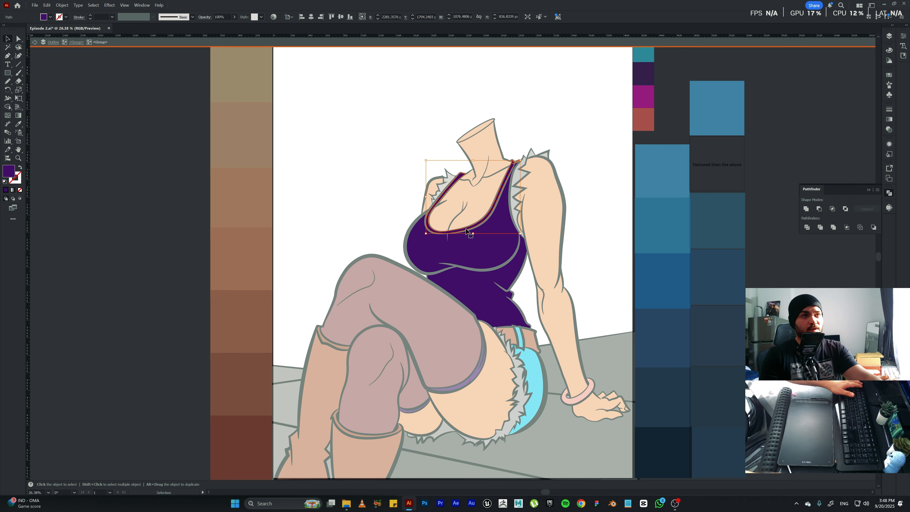
key(Escape)
key(p)
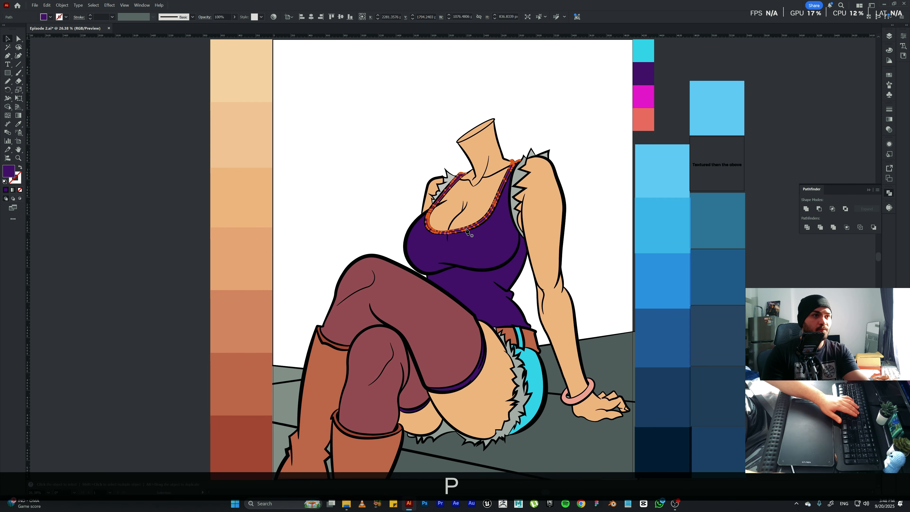
key(i)
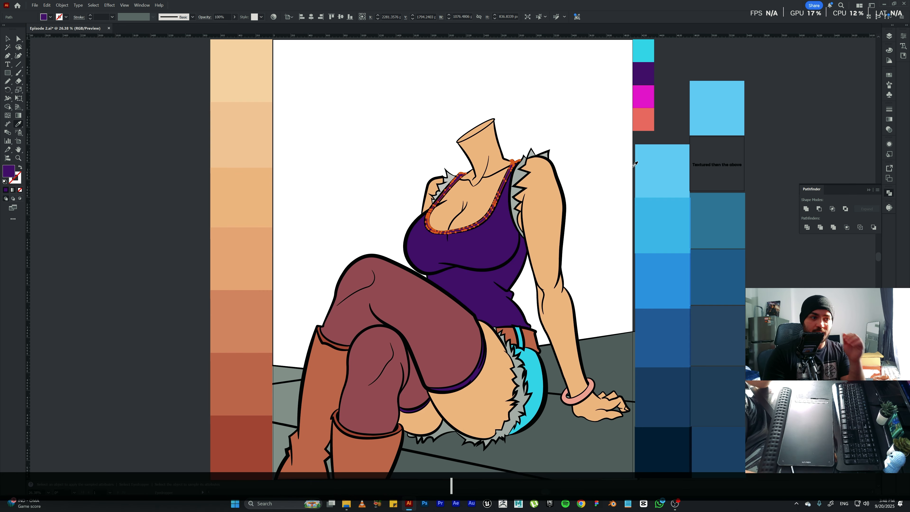
click(646, 93)
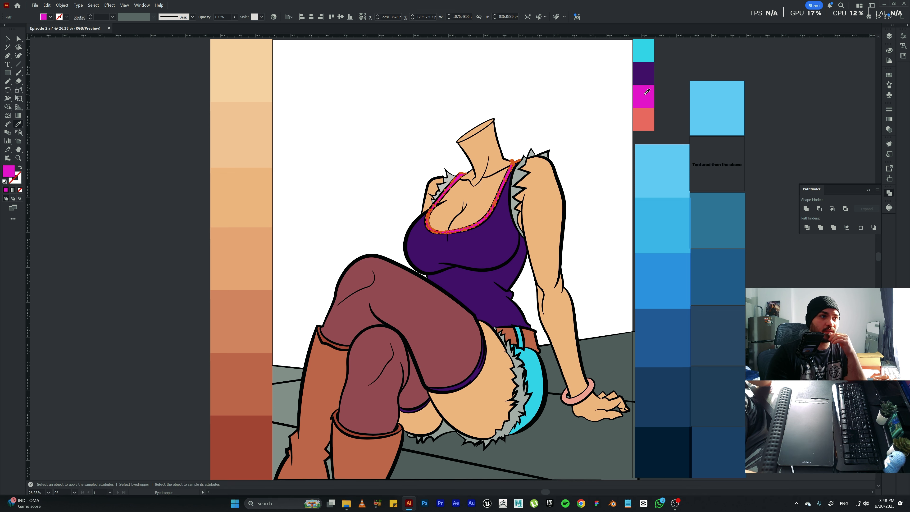
key(v)
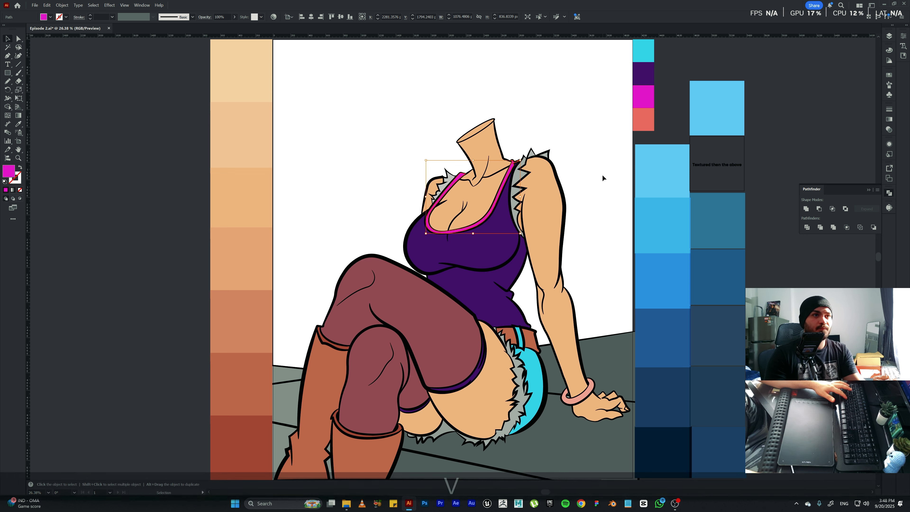
click(600, 195)
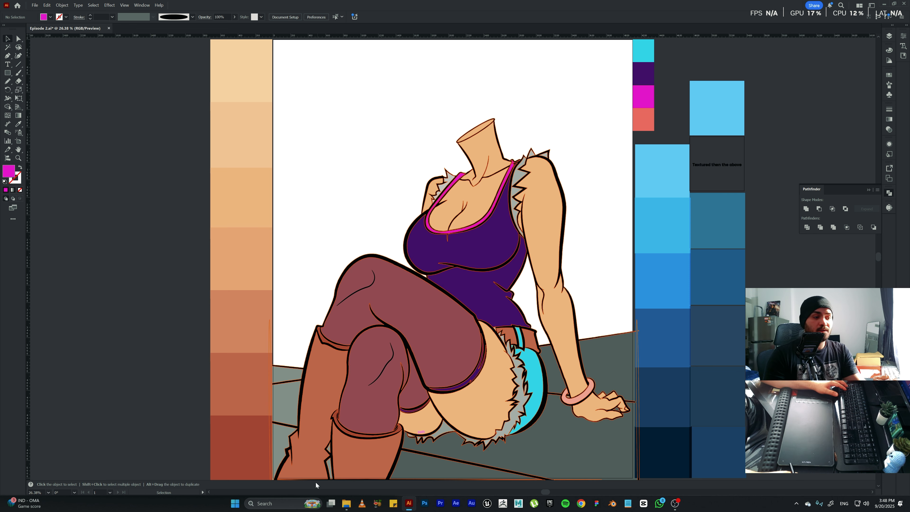
Place the blue, green and yellow Color Hunt palette image from the Episode 2 folder near the magenta and purple swatches.
mouse_move(344, 505)
click(348, 473)
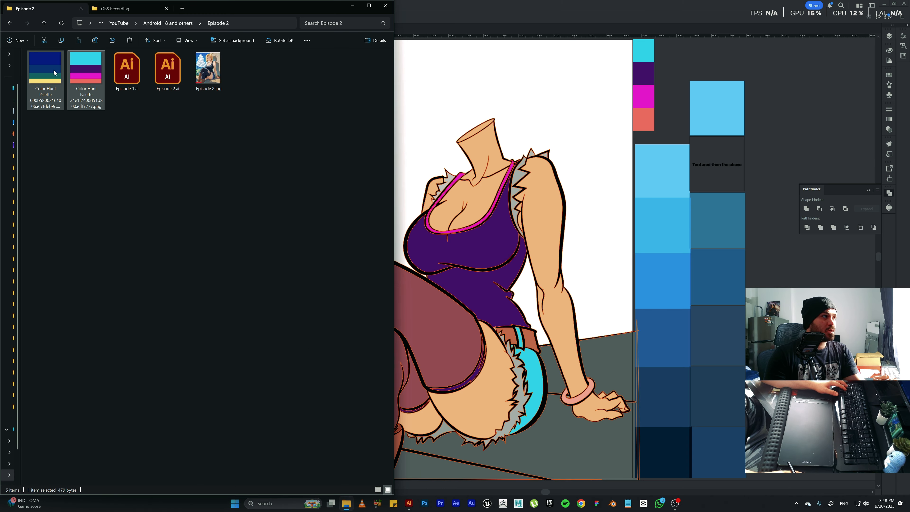
drag(52, 69, 690, 65)
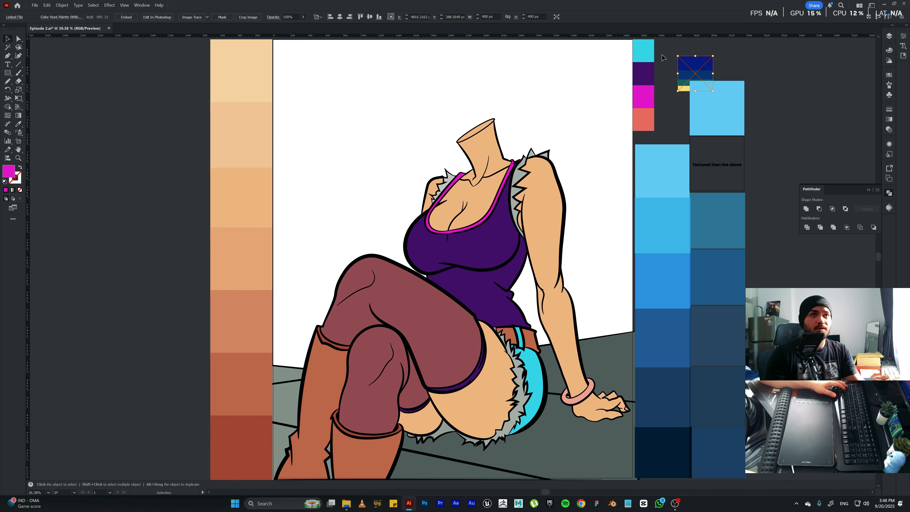
click(640, 135)
key(alt)
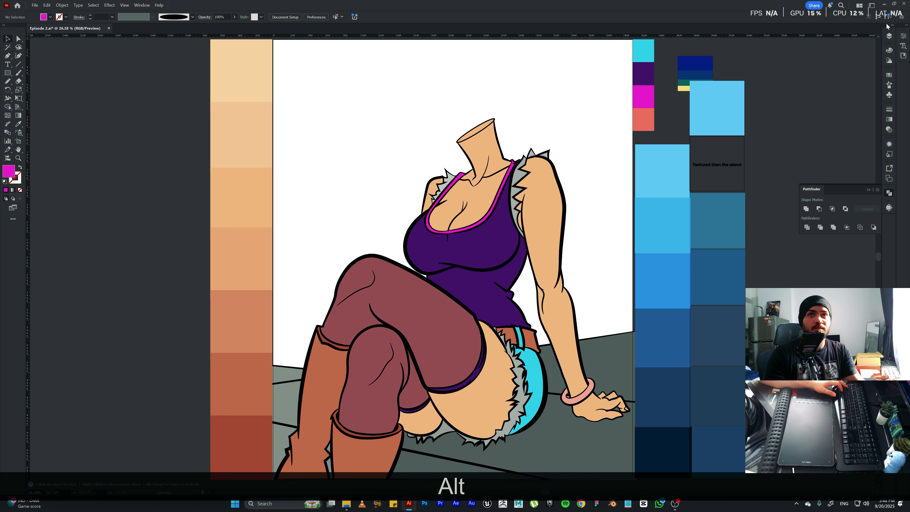
Move the palette image onto the unlocked "2022 Shadow hex Colors 2" layer, pasting it in front at the same position.
click(711, 74)
key(ctrl+x)
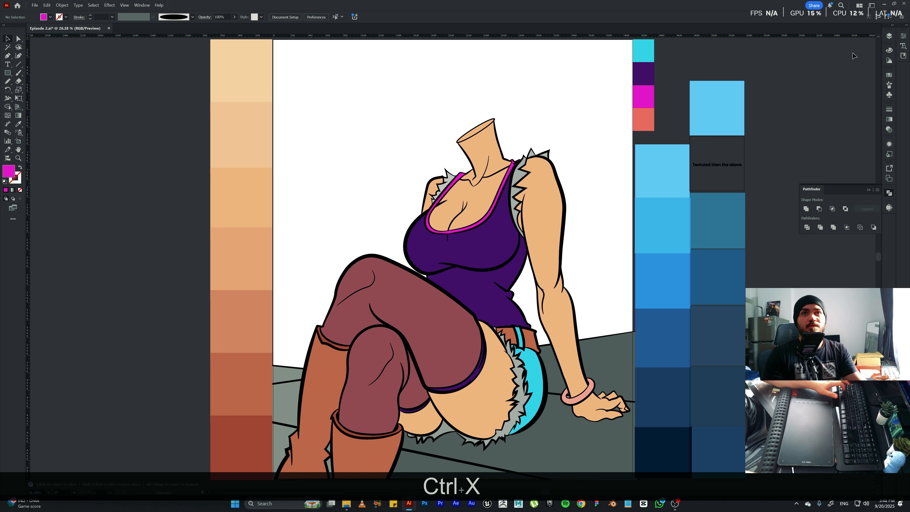
click(889, 36)
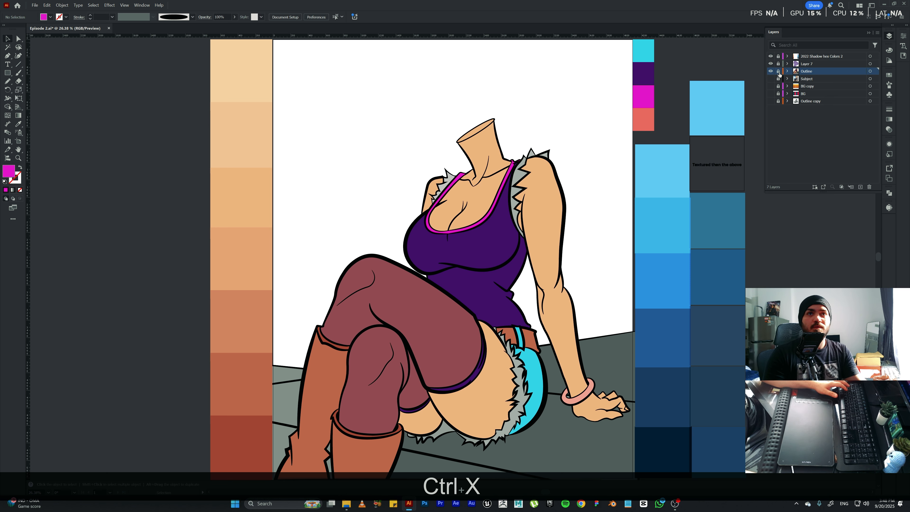
click(804, 59)
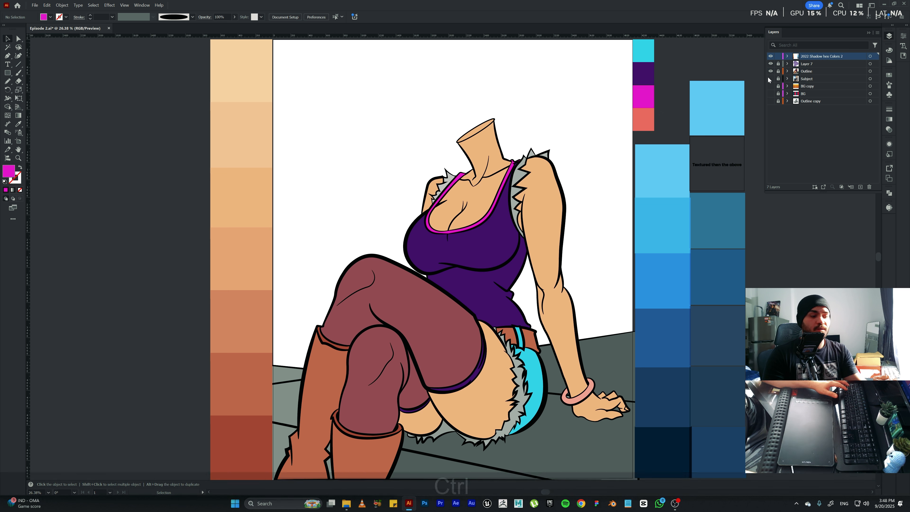
key(ctrl+f)
Duplicate the column of four clothing swatches directly beside the original and shift the palette image clear of the copy.
click(643, 51)
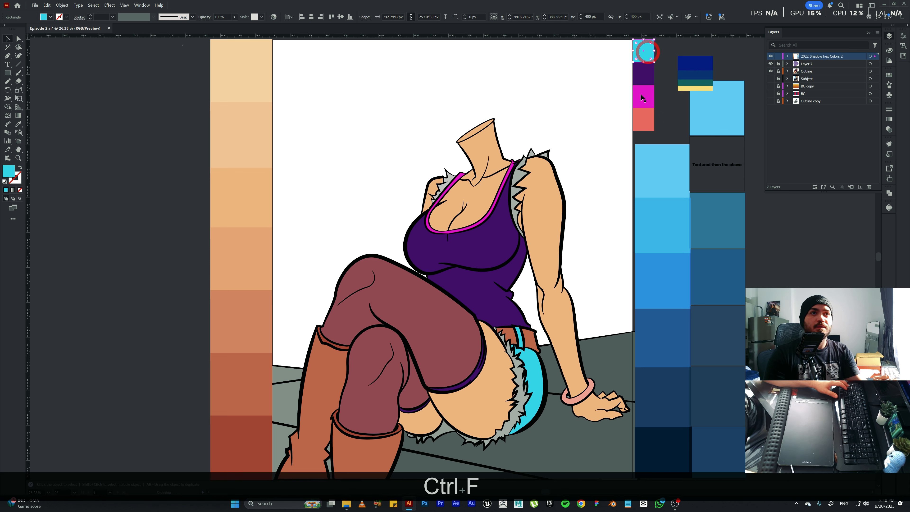
shift+click(642, 97)
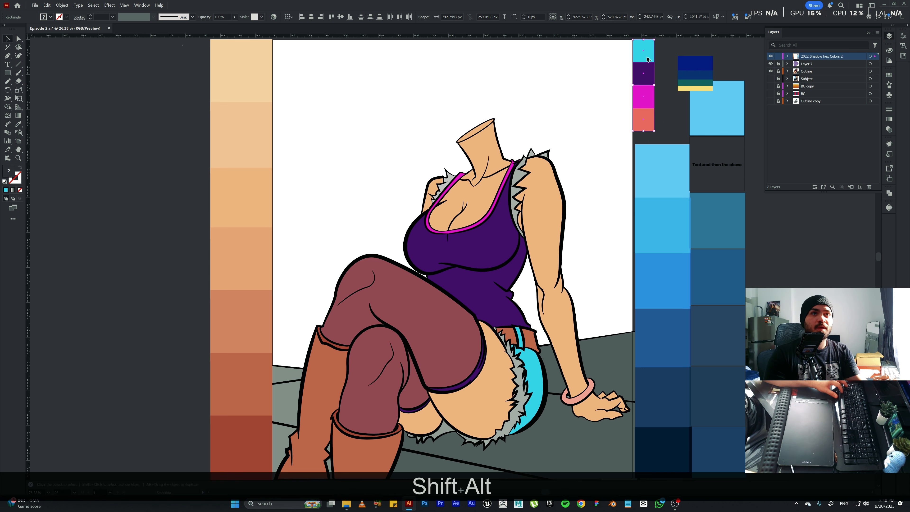
drag(646, 72, 710, 61)
click(711, 51)
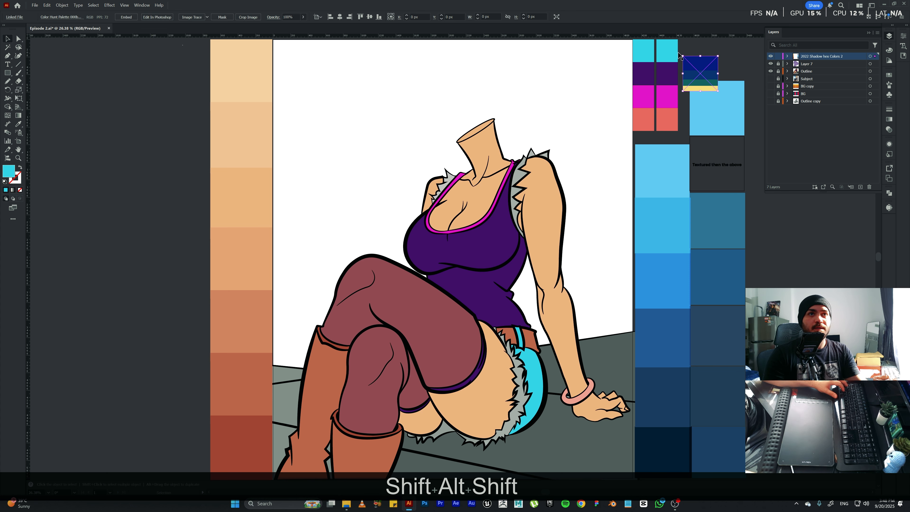
Recolour the duplicated column's first swatch with the palette image's navy and its second swatch with the lighter blue.
click(673, 53)
key(i)
click(701, 57)
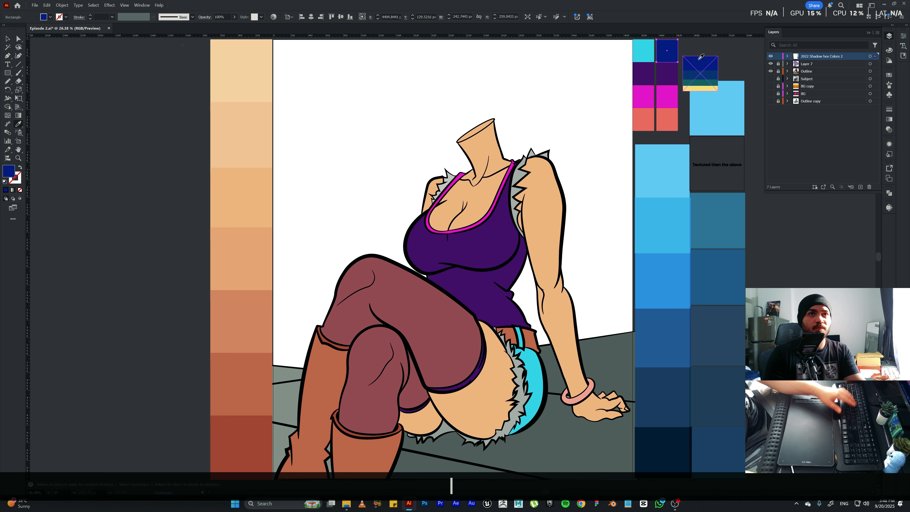
key(v)
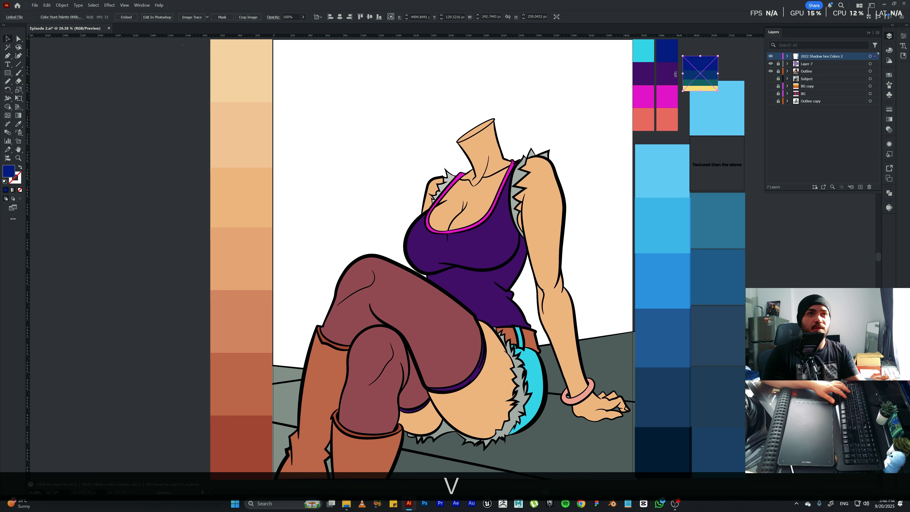
click(674, 74)
key(i)
click(702, 74)
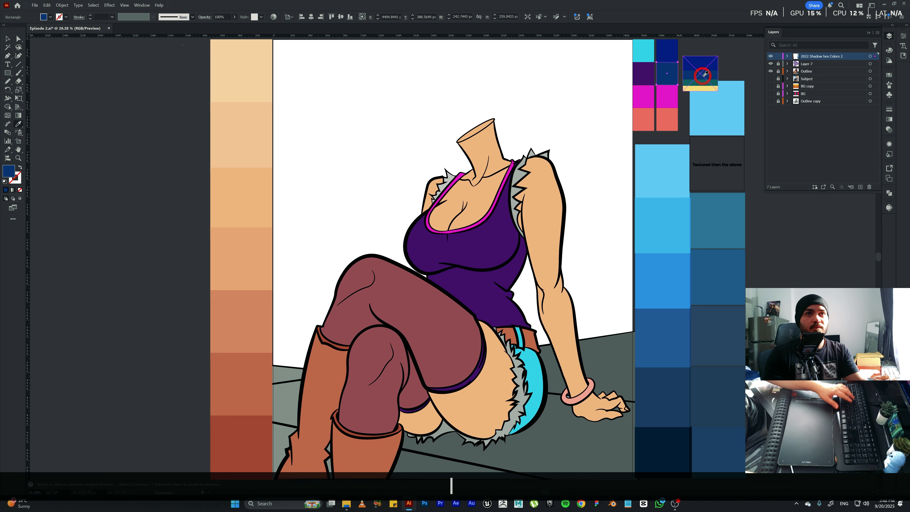
Recolour the duplicated column's third swatch with the palette image's dark green and its fourth swatch with the yellow.
key(v)
click(665, 99)
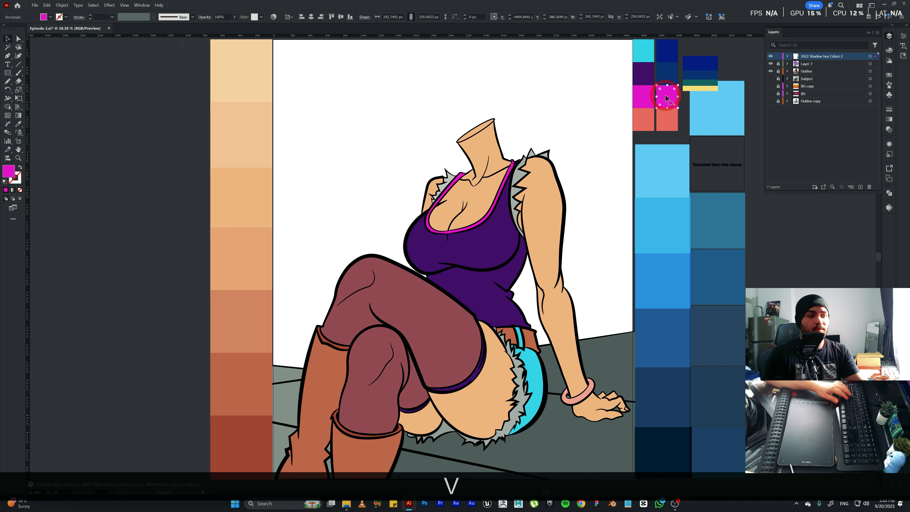
key(i)
click(711, 81)
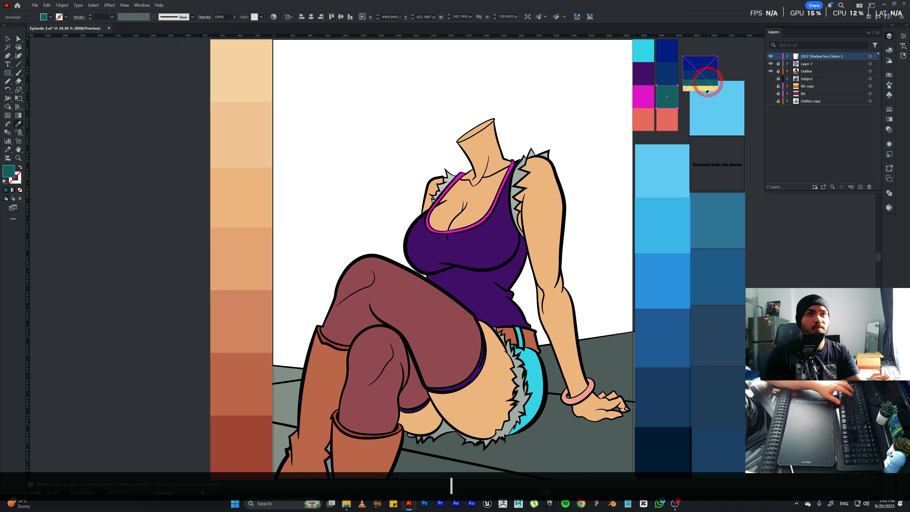
key(v)
click(668, 125)
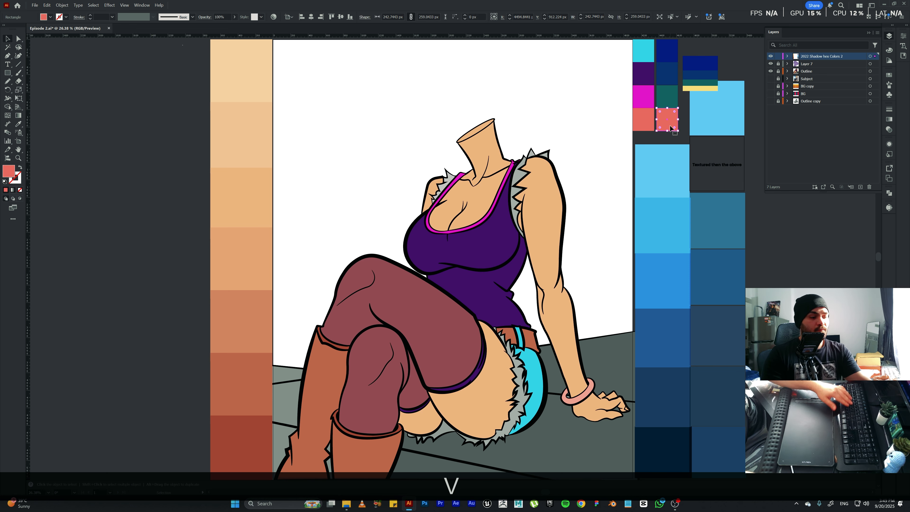
key(i)
click(696, 86)
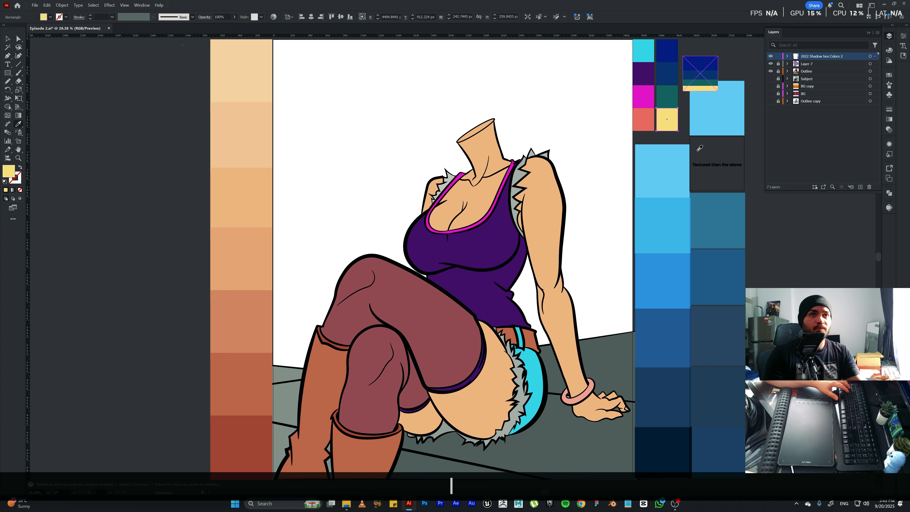
Deselect the yellow swatch and delete the sampled palette image beside the swatch columns.
key(v)
click(704, 137)
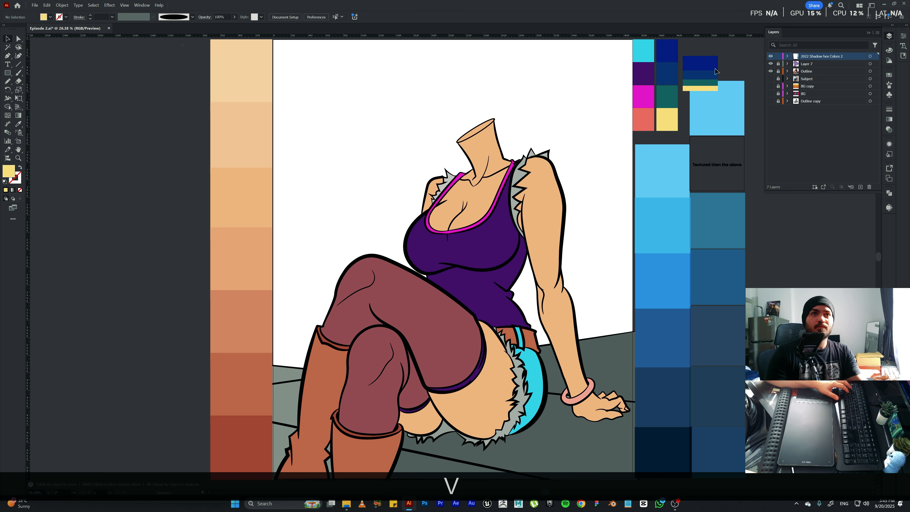
click(709, 74)
key(BackSpace)
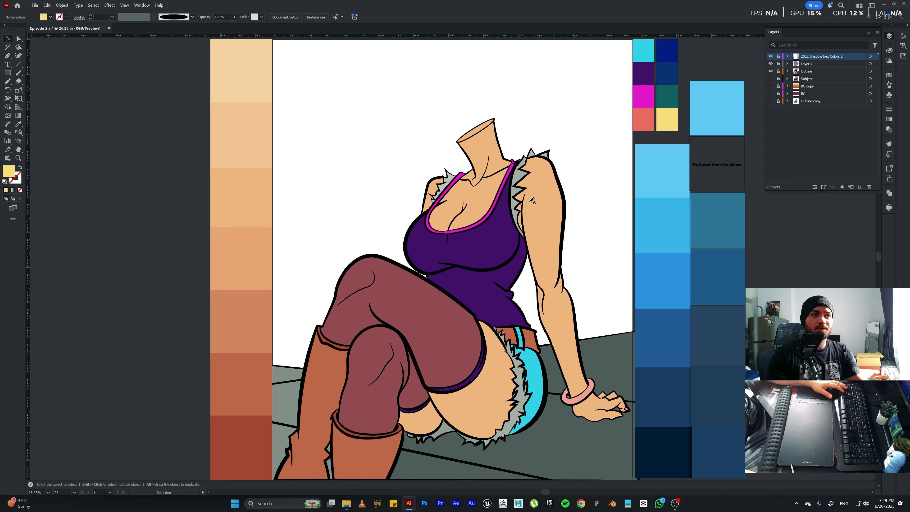
Unlock the Outline layer, isolate the character group, and fill the brown boots and belt group with the yellow swatch.
click(777, 71)
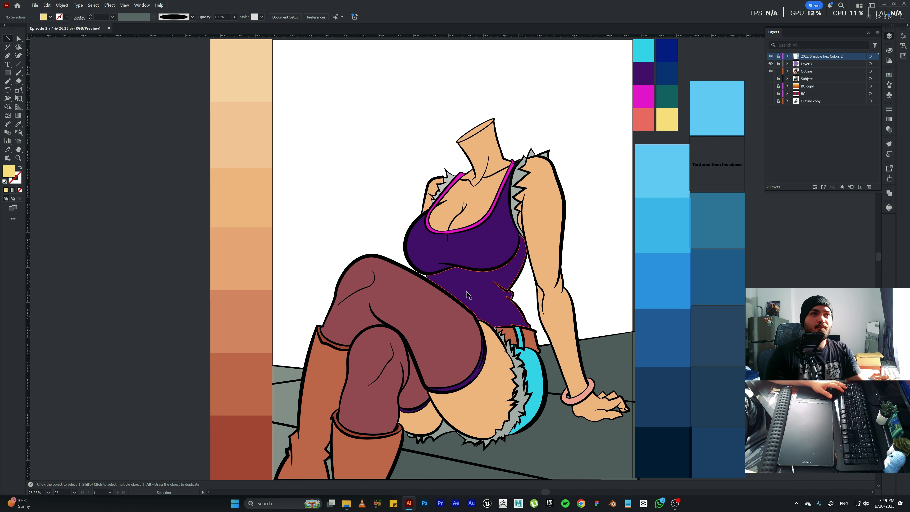
double_click(321, 405)
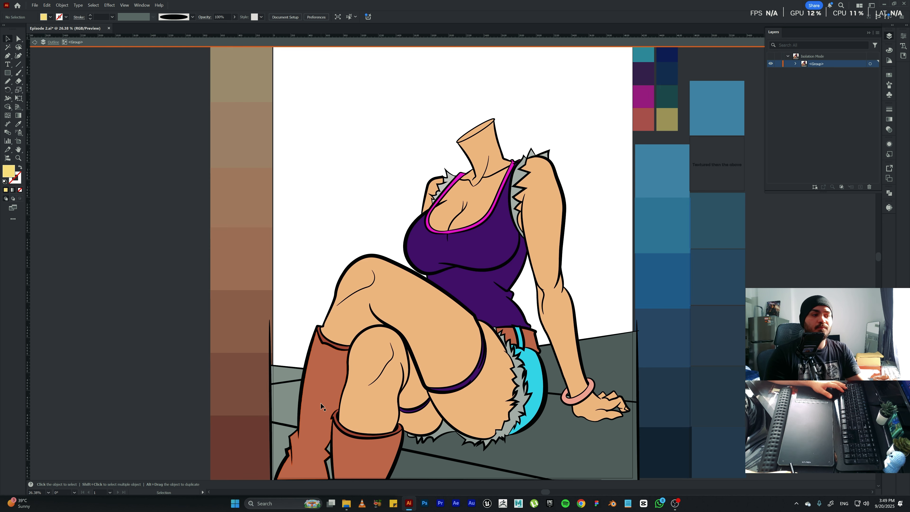
click(321, 404)
key(Escape)
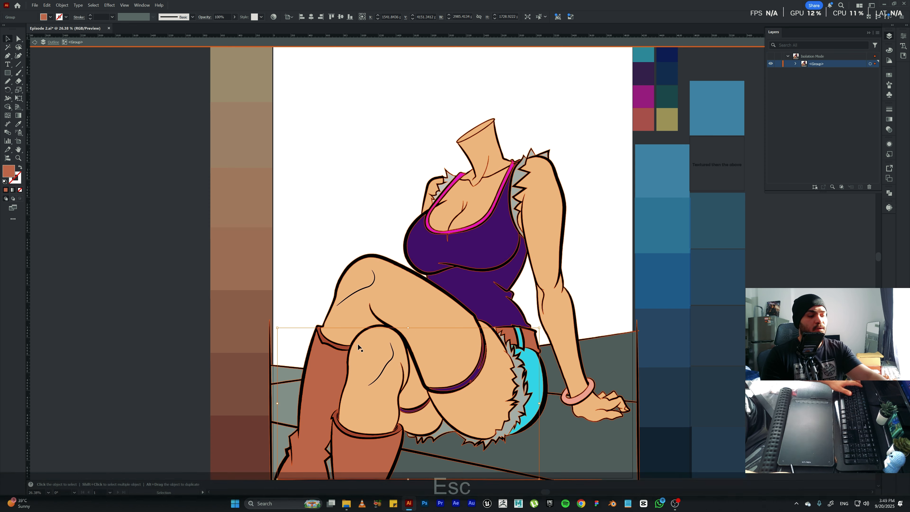
key(i)
click(670, 118)
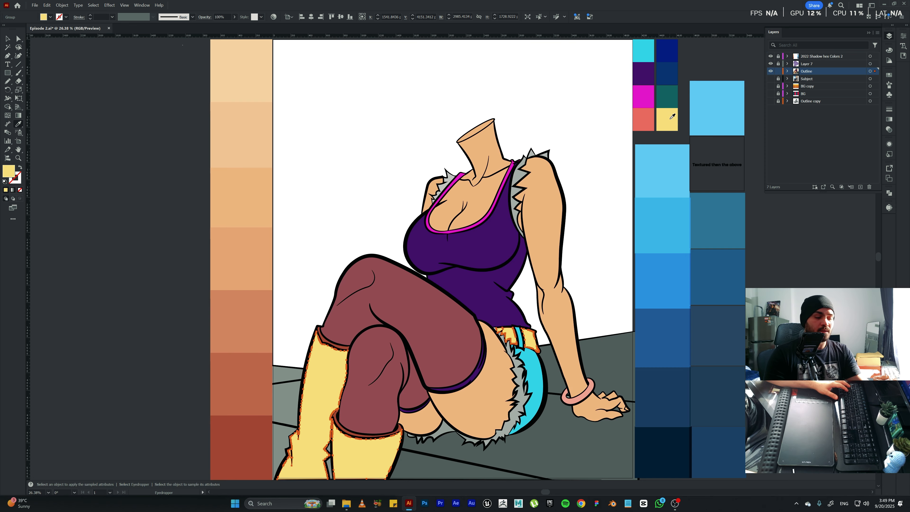
Isolate the character group, select all cyan shorts pieces with the Magic Wand, and show the Pathfinder options.
key(v)
double_click(529, 360)
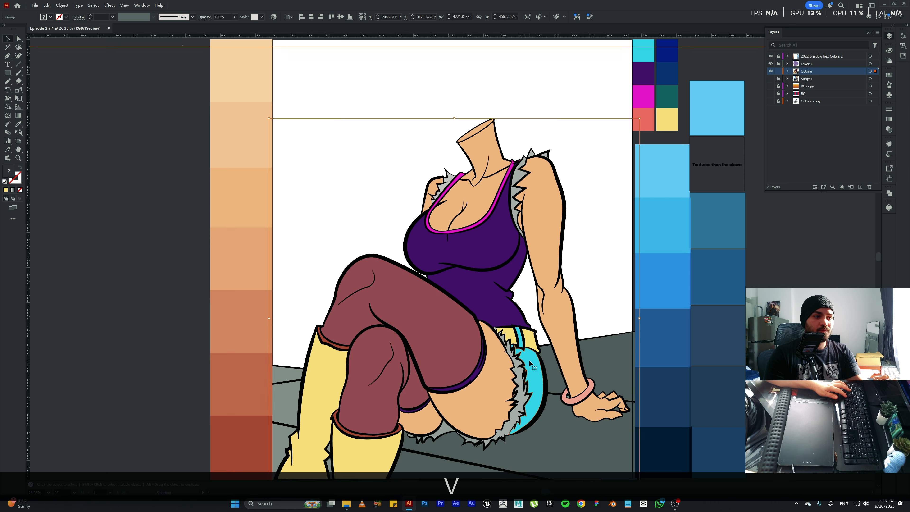
click(529, 360)
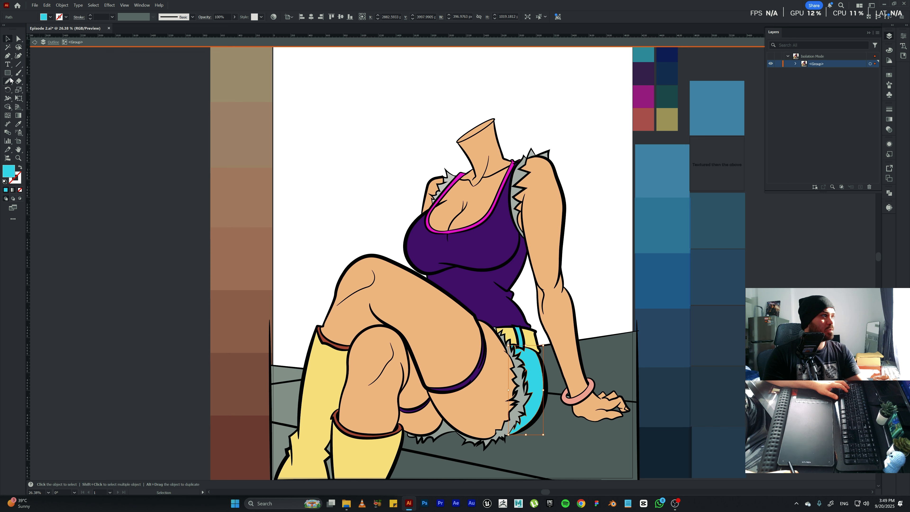
click(8, 47)
click(531, 369)
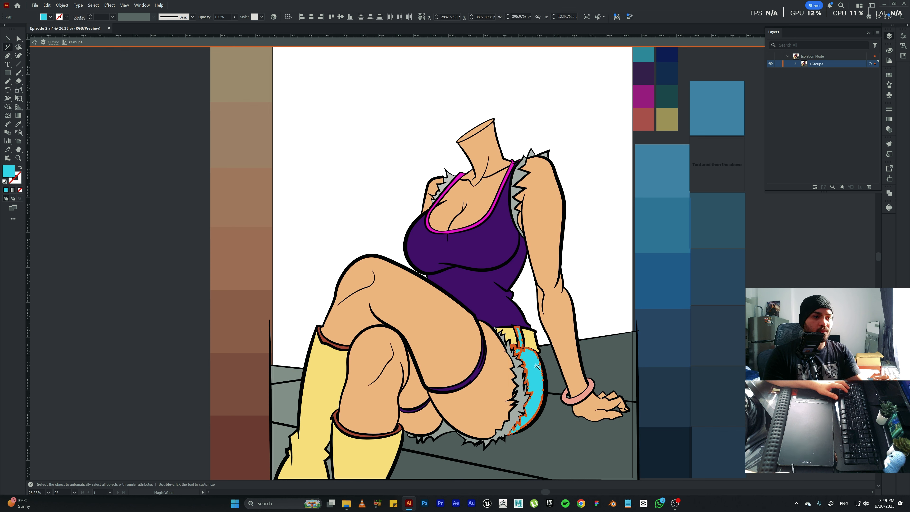
key(v)
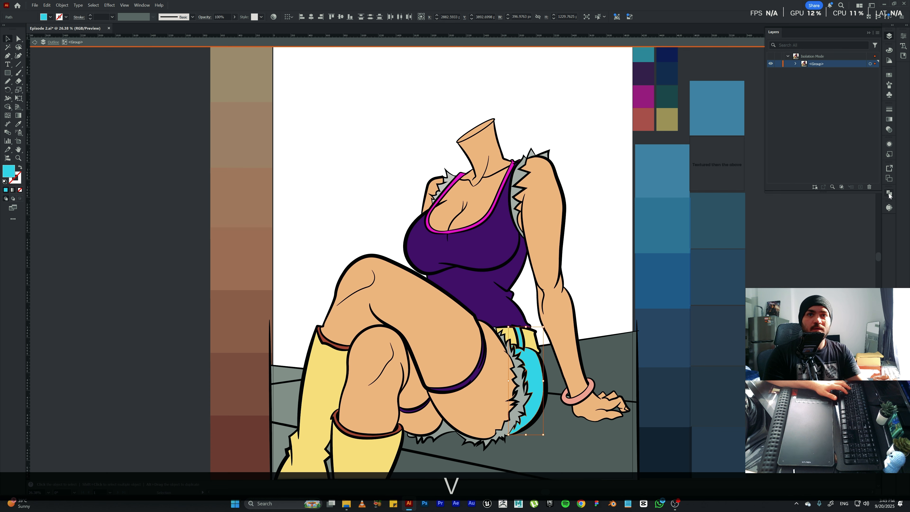
click(889, 194)
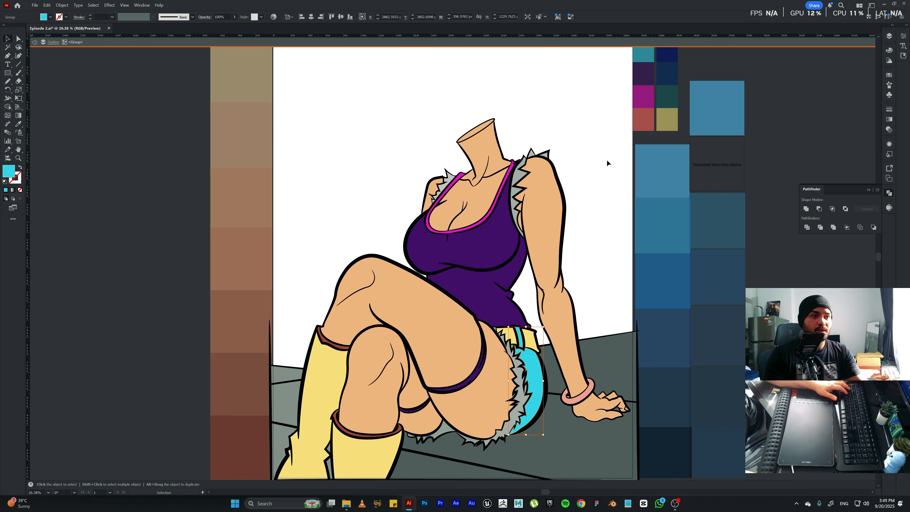
Fill the selected shorts pieces with the dark green swatch, exit isolation and deselect them.
click(662, 96)
key(Escape)
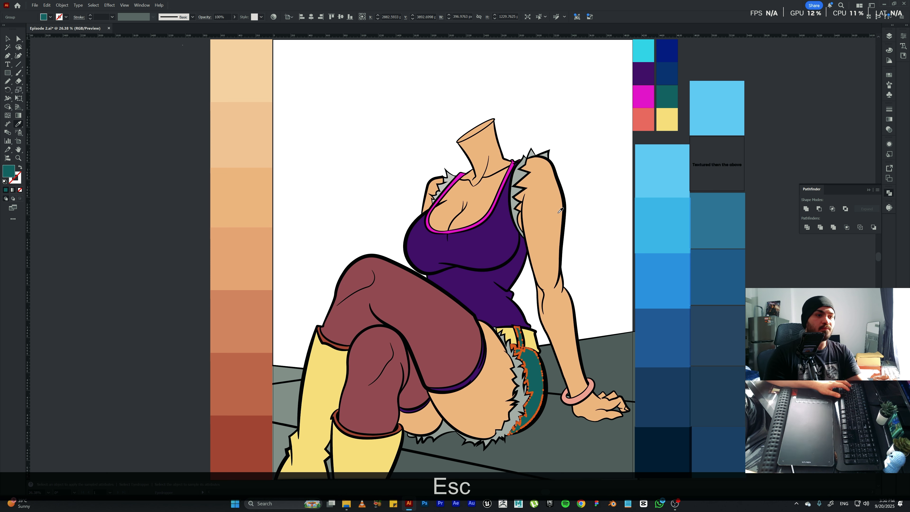
key(v)
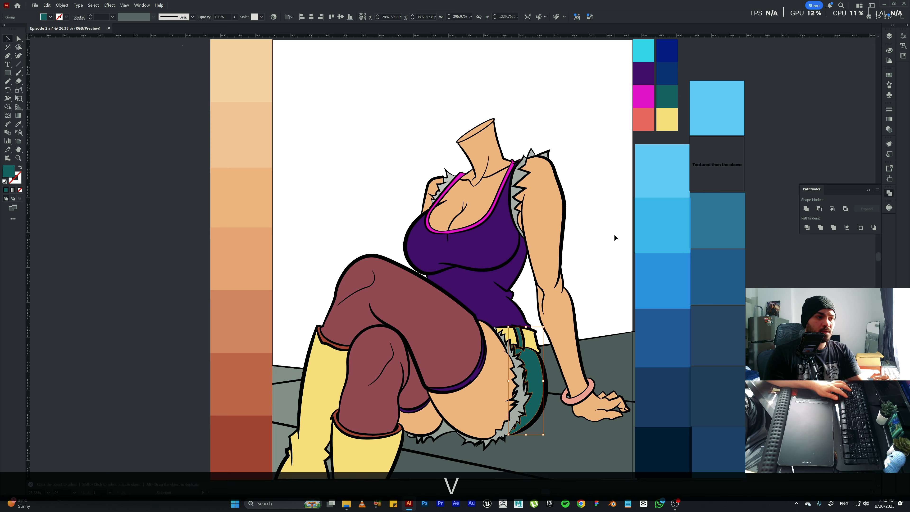
click(615, 235)
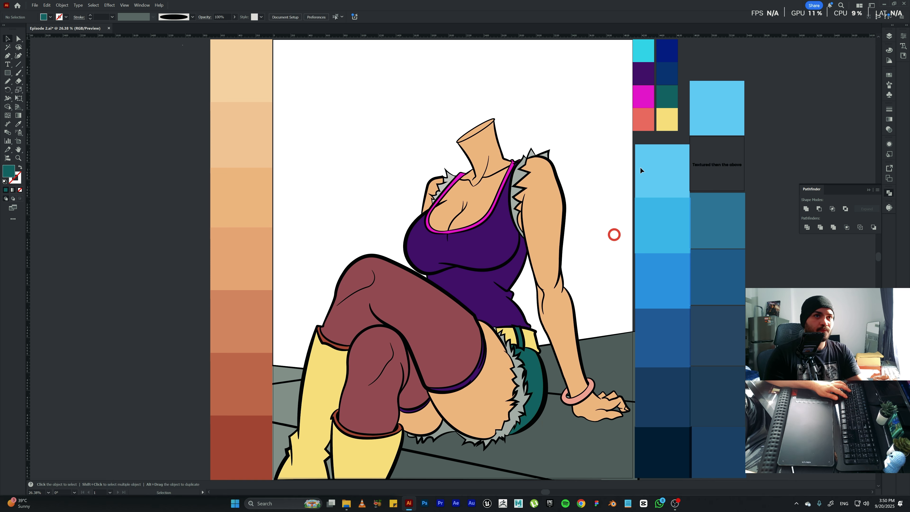
Isolate the character group, select the purple tank top group, fill it with the second column's lighter blue swatch and deselect it.
double_click(493, 246)
click(494, 250)
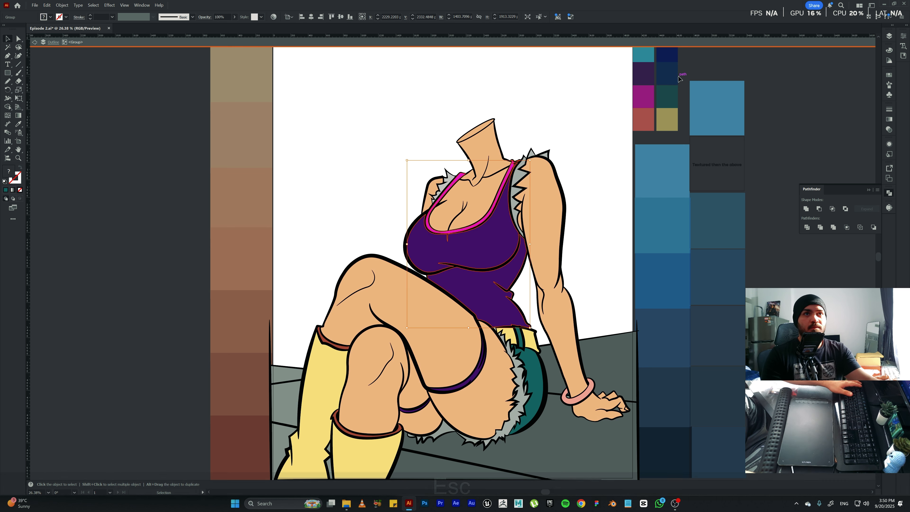
key(Escape)
key(i)
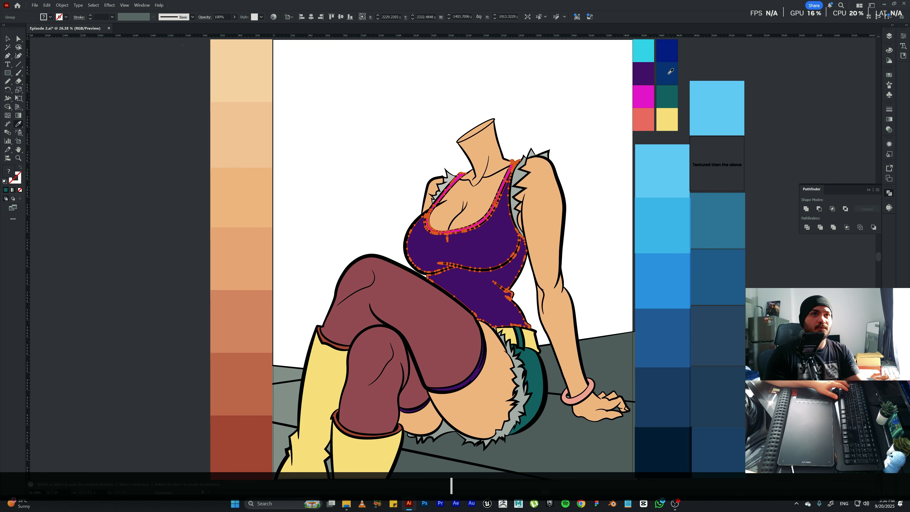
click(669, 73)
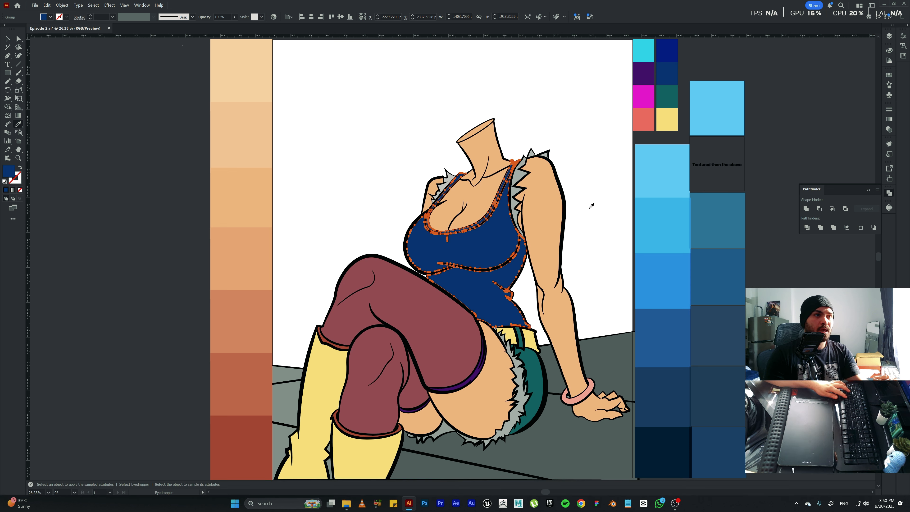
key(v)
click(619, 197)
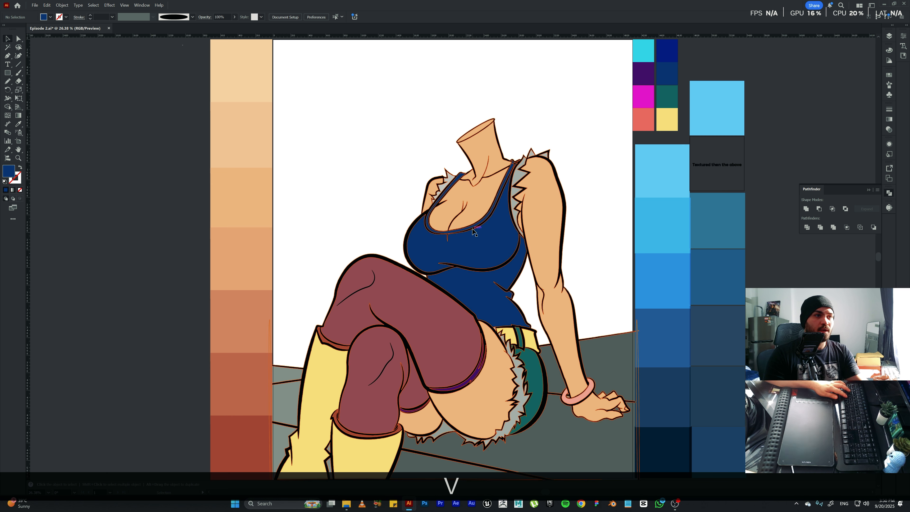
Isolate the tank top group, select its neckline trim, fill it with the navy swatch and deselect it.
key(ctrl+KP_Add)
key(ctrl+KP_Add)
key(ctrl+KP_Add)
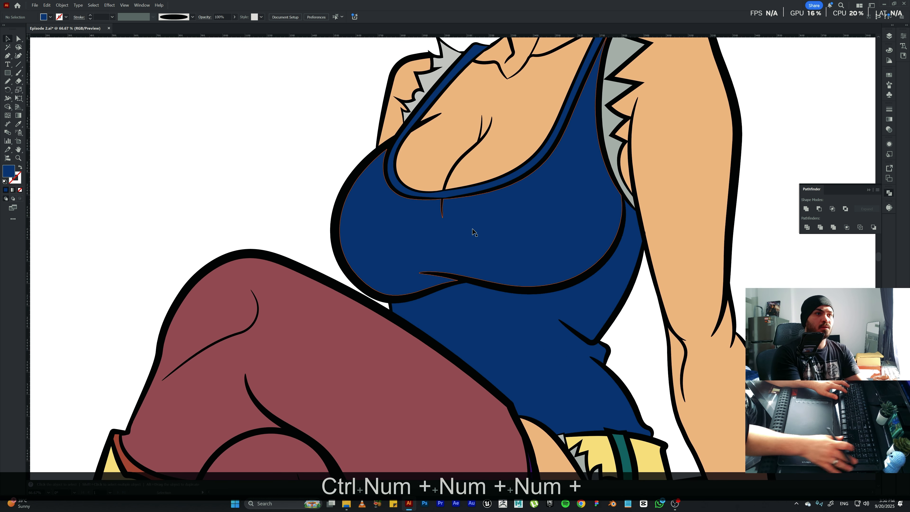
double_click(478, 190)
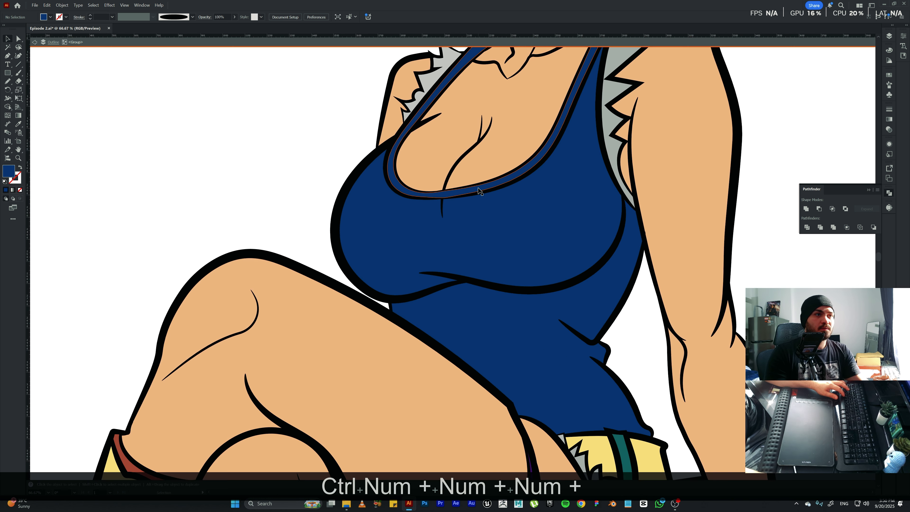
double_click(477, 190)
click(474, 191)
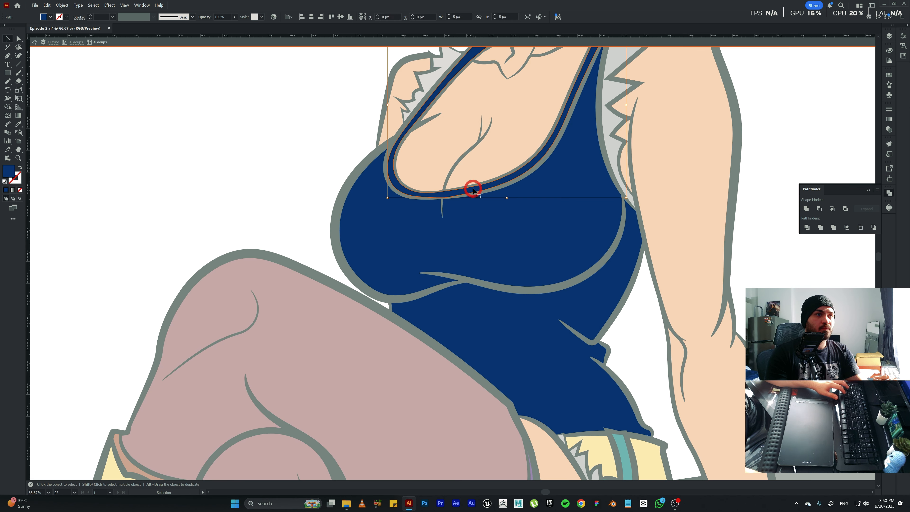
key(ctrl+KP_0)
key(Escape)
key(i)
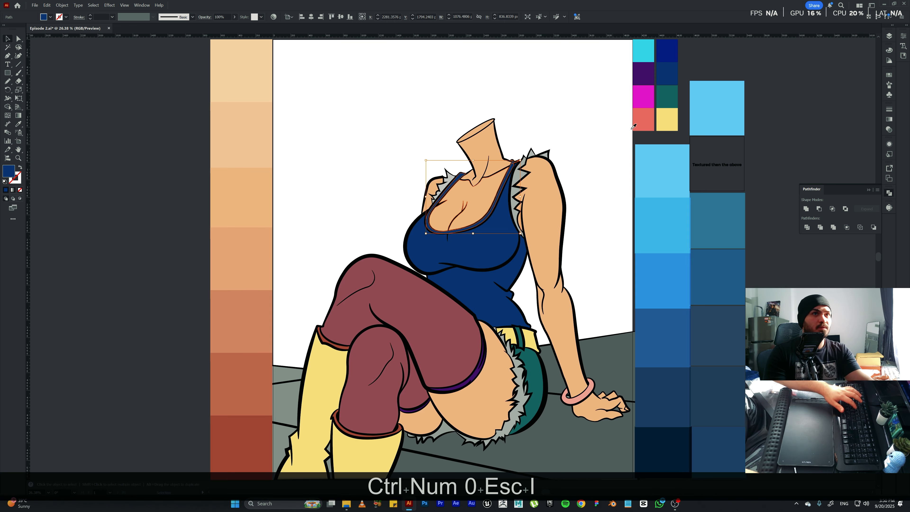
key(v)
click(574, 141)
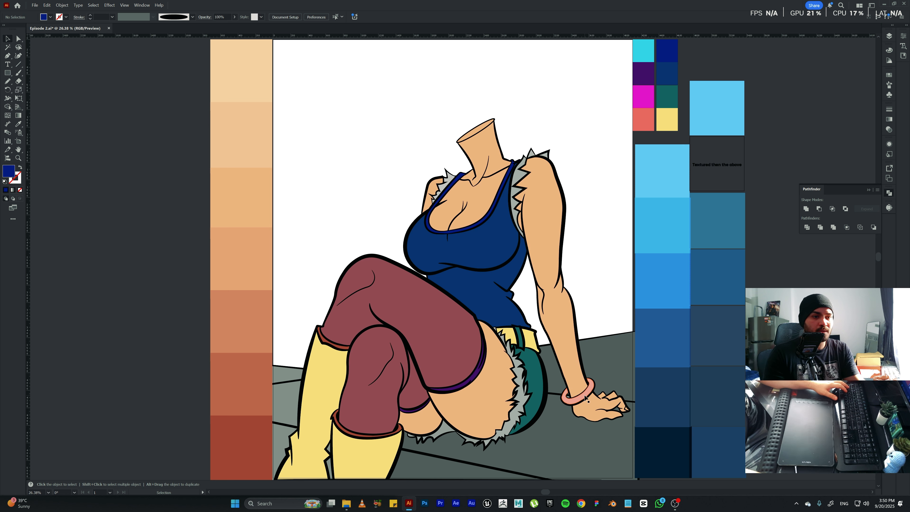
Isolate the character group, select the pink wrist bracelet and fill it with the yellow sampled from the boot.
click(583, 397)
double_click(584, 397)
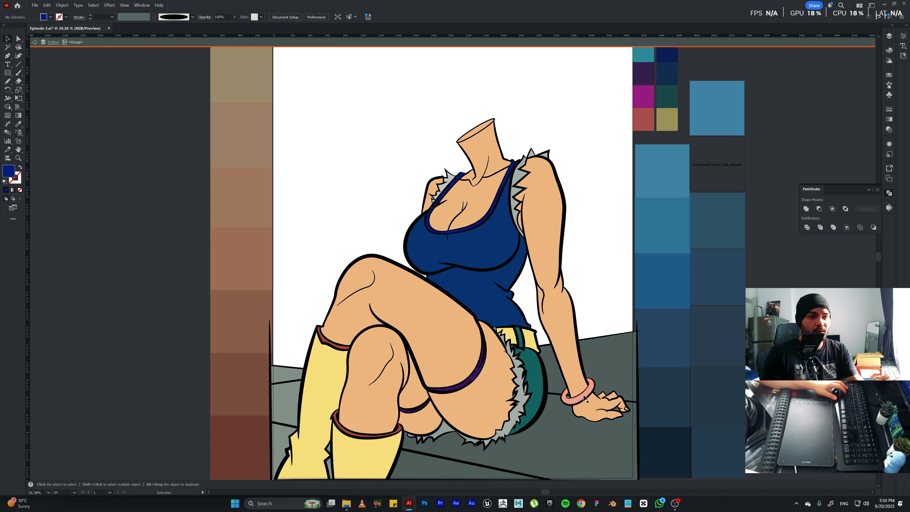
click(584, 397)
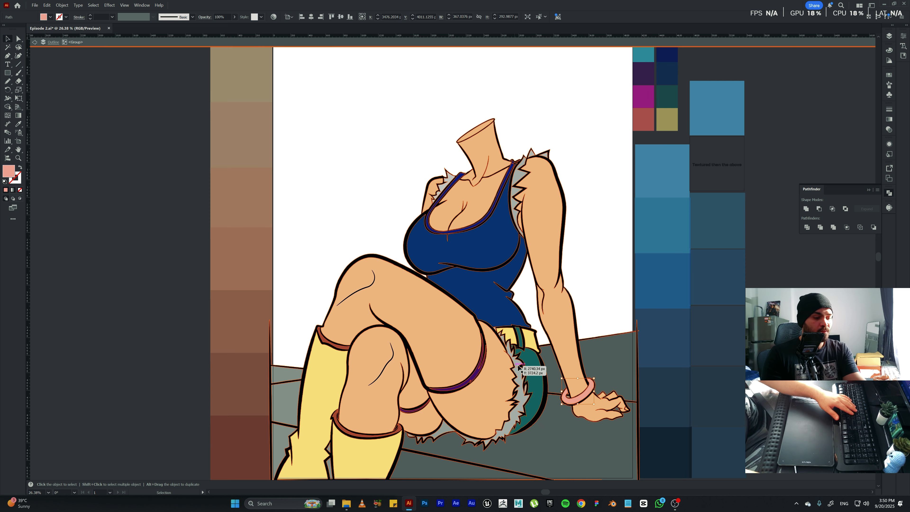
key(i)
click(366, 455)
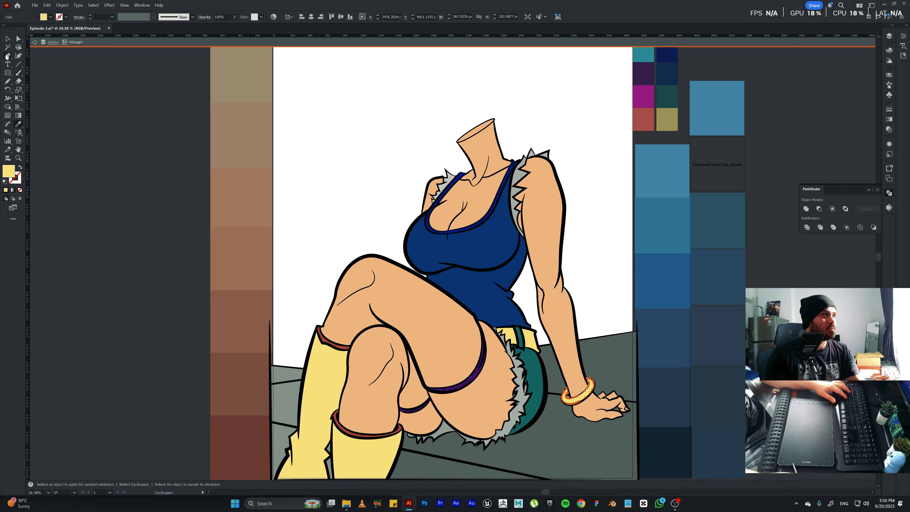
Try to select all matching yellow shapes from the belt with the Magic Wand, and clear the selection.
click(8, 47)
click(530, 343)
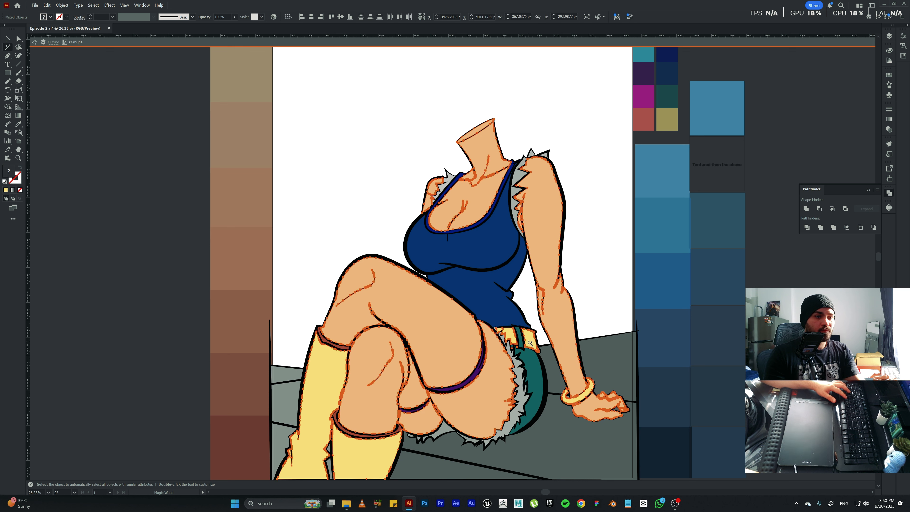
key(v)
click(650, 351)
Unite the yellow bracelet with the yellow belt and boots using Pathfinder, deselect the result and leave group isolation.
click(579, 402)
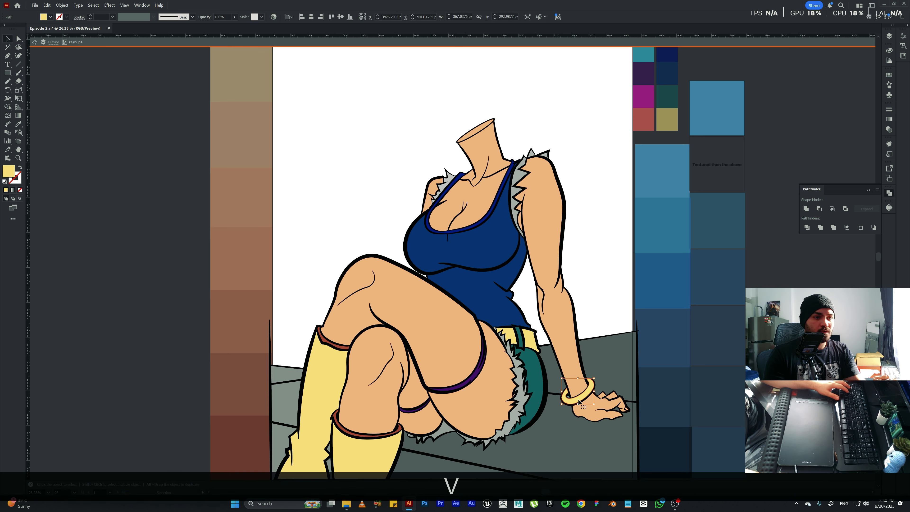
shift+click(529, 342)
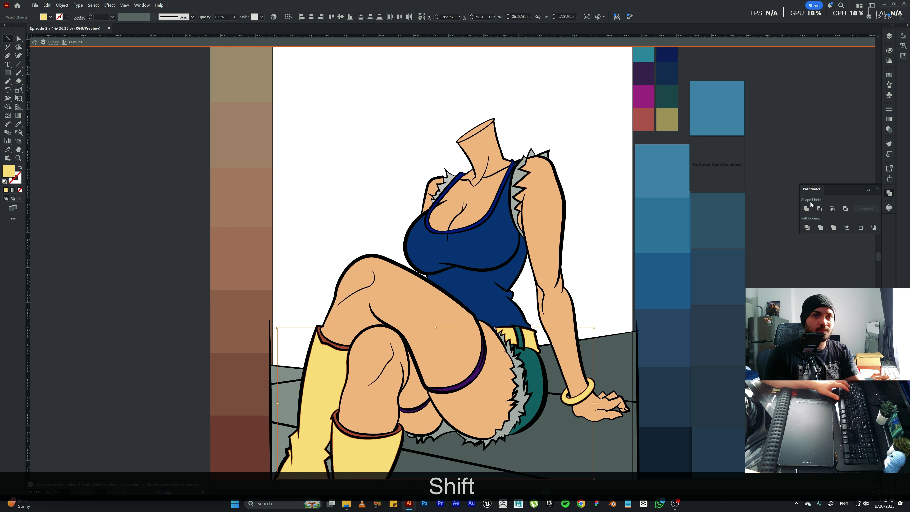
click(806, 209)
click(682, 252)
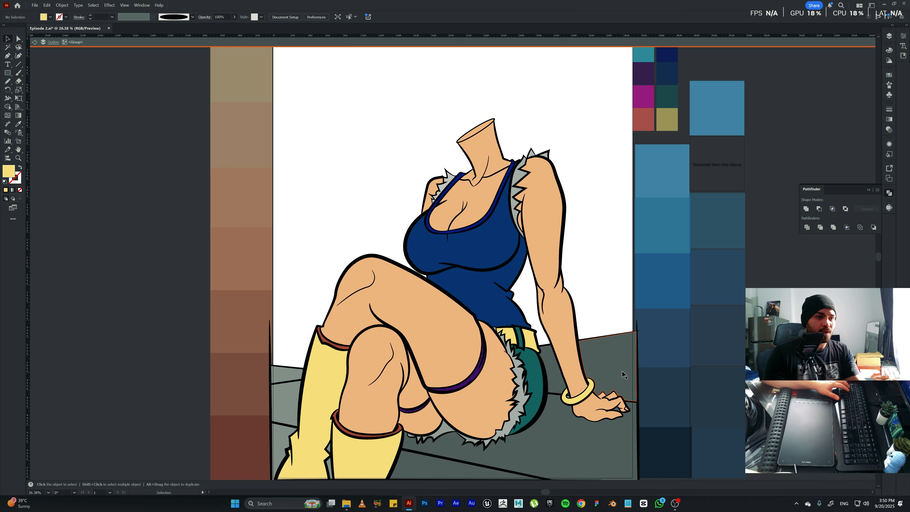
key(Escape)
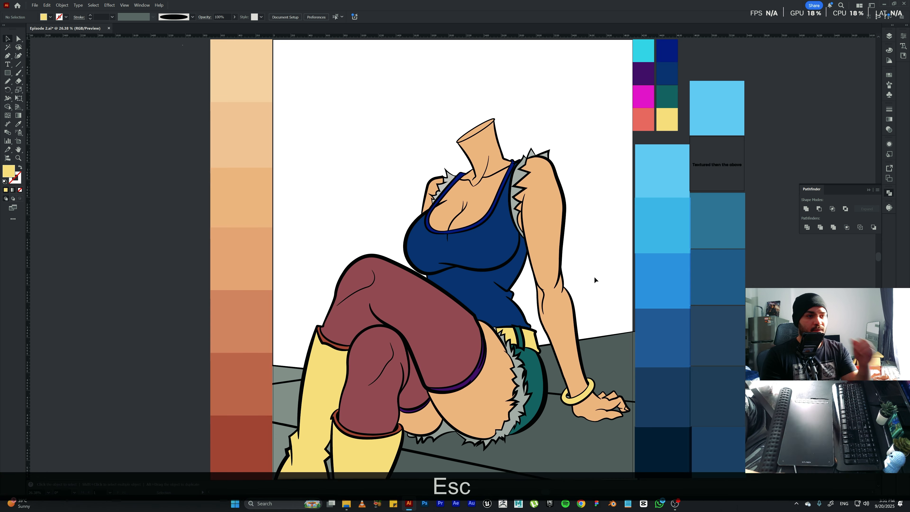
Isolate the character group, select the red cuffs of both boots and leave isolation with the cuffs still selected.
double_click(340, 432)
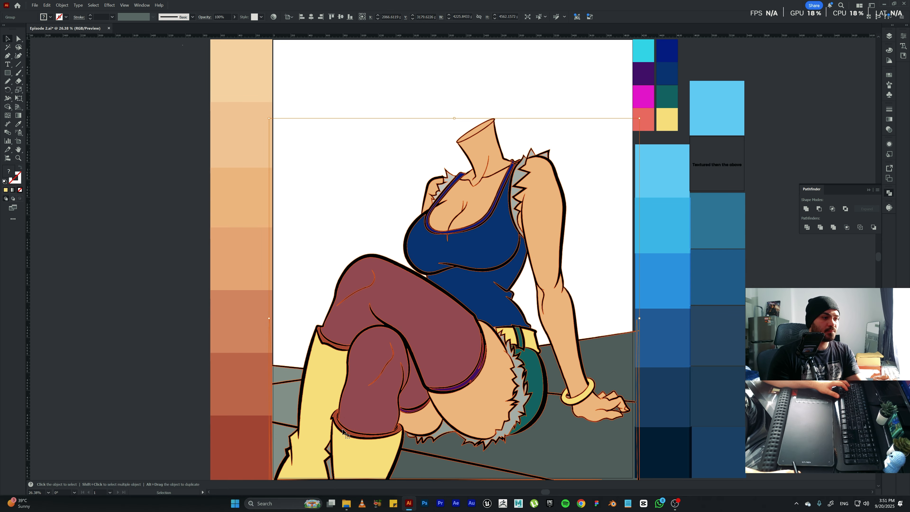
click(343, 432)
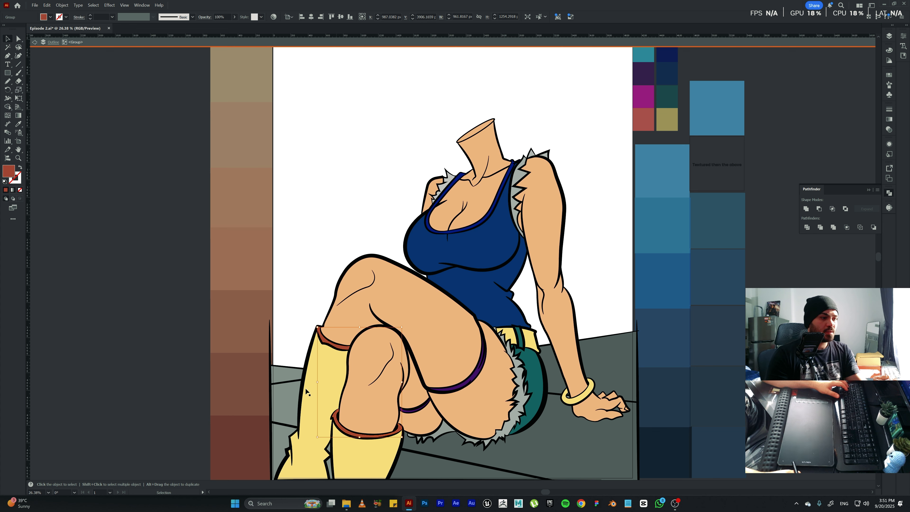
key(i)
key(Escape)
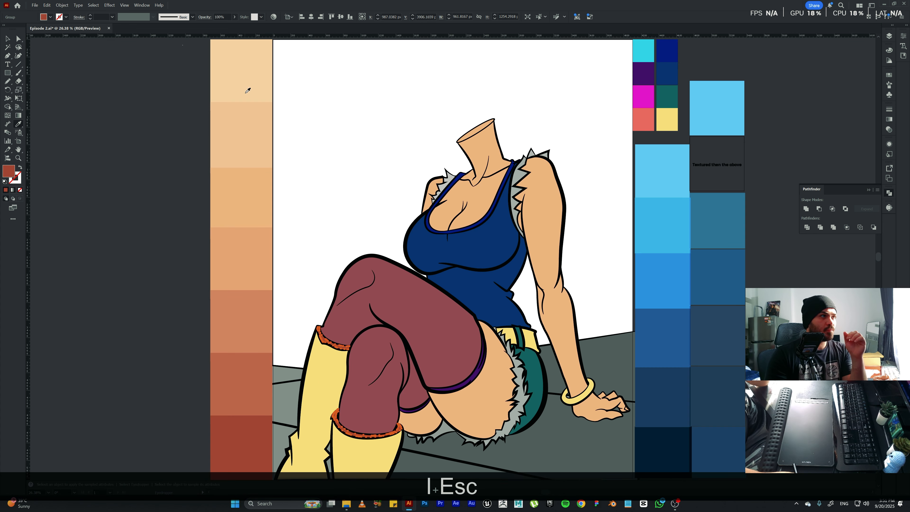
Try filling the boot cuffs with the lightest skin-tone swatches and step back through the trial fills.
click(244, 88)
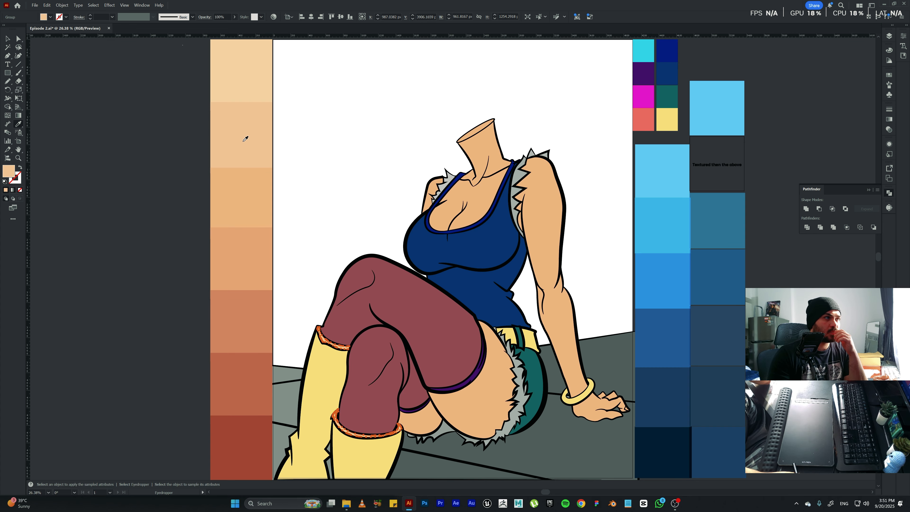
click(242, 143)
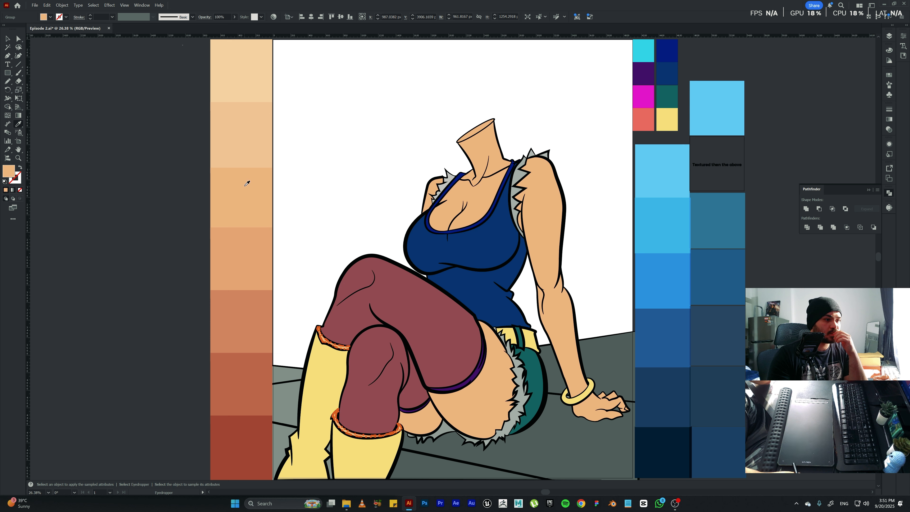
key(v)
click(334, 183)
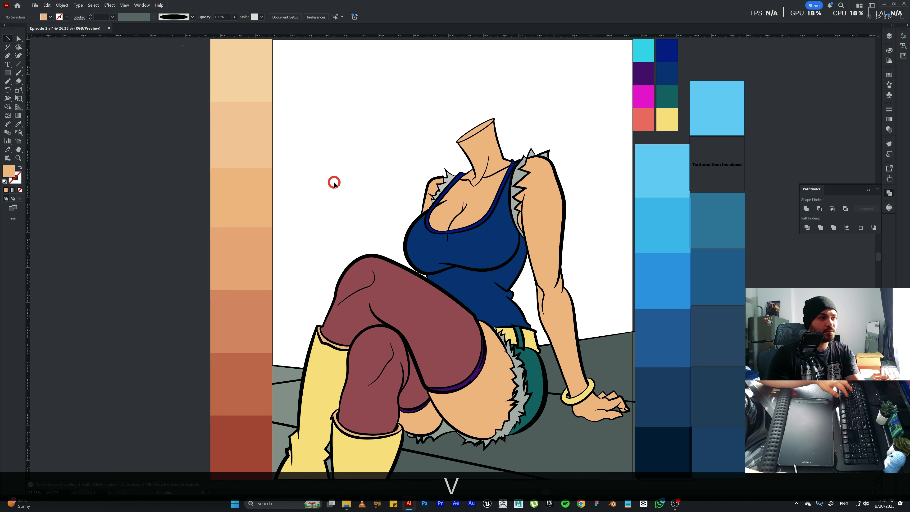
key(ctrl+z)
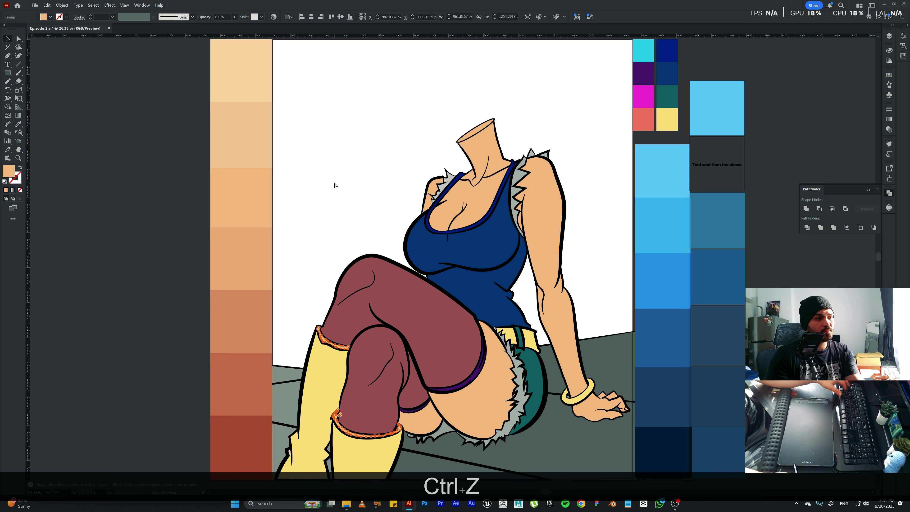
key(ctrl+z)
key(ctrl+z)
key(ctrl+z)
key(ctrl+z)
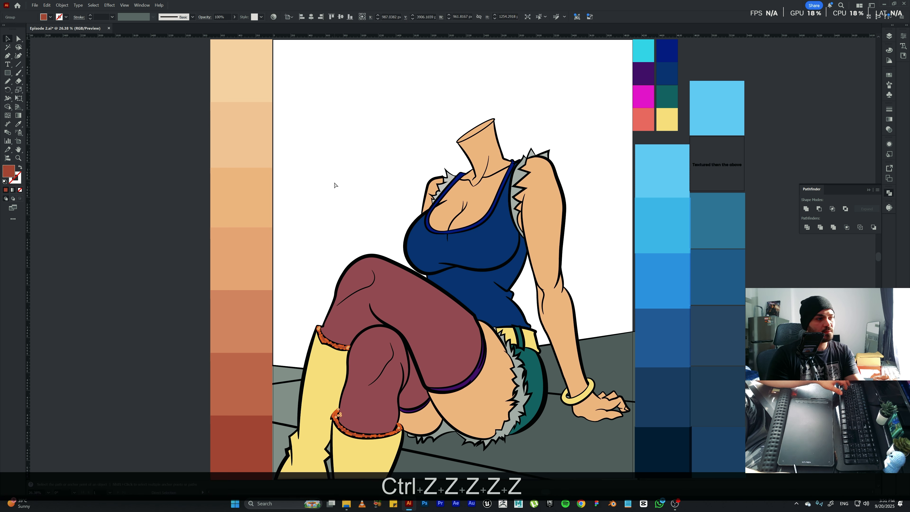
key(ctrl+shift+z)
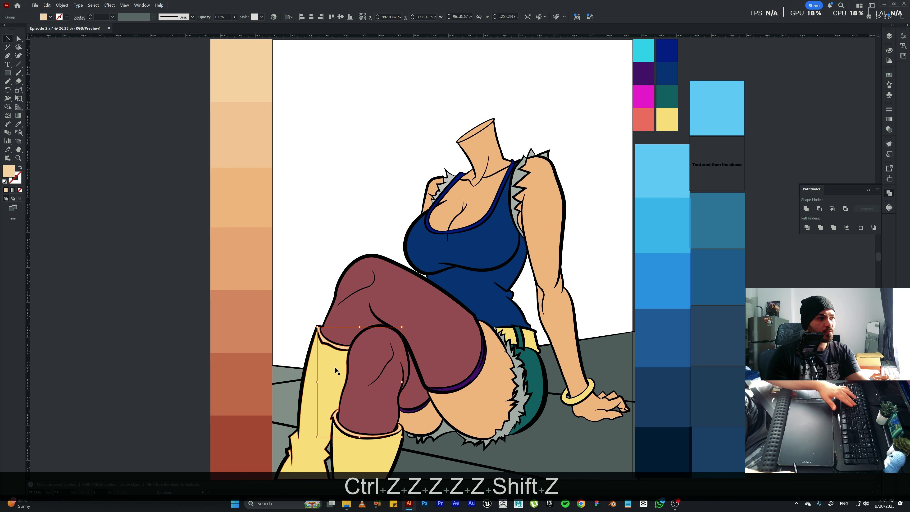
Fill the boot cuffs with the boots' yellow, darken that fill to #a59555 and deselect them.
key(i)
click(335, 367)
key(v)
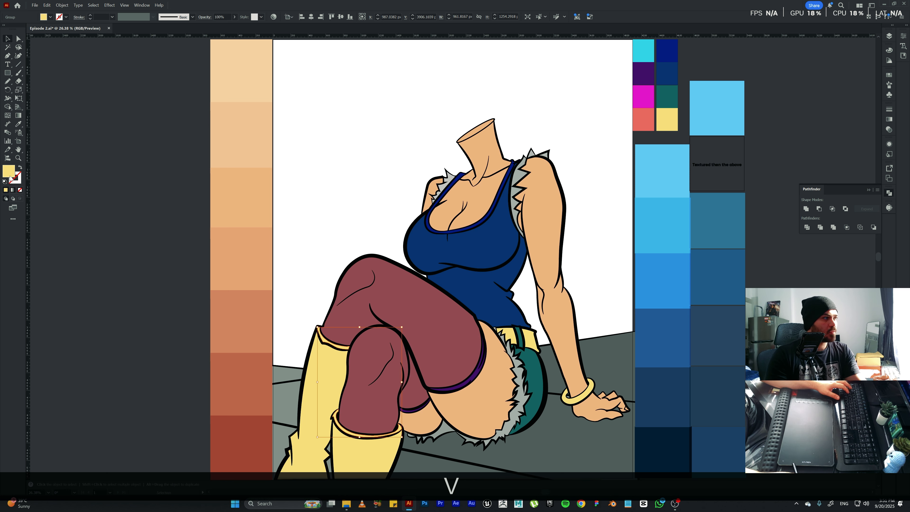
double_click(10, 176)
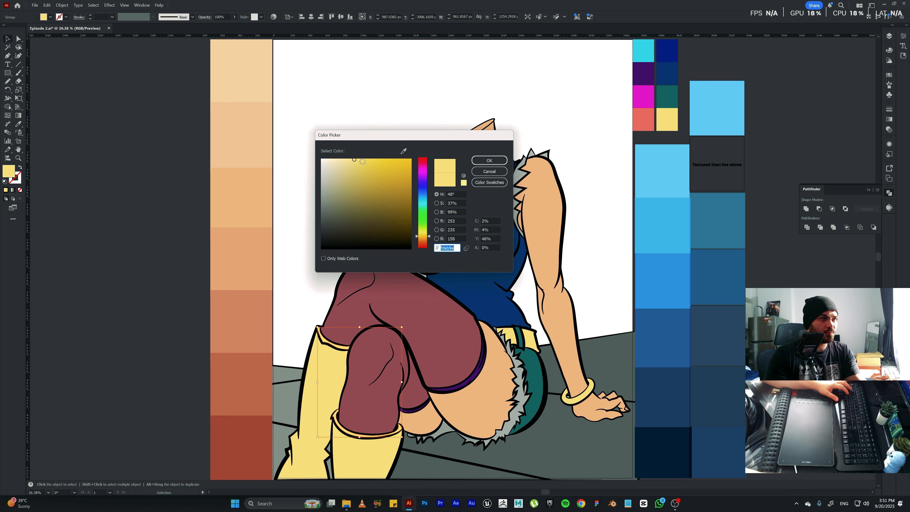
mouse_move(366, 160)
mouse_down()
mouse_move(382, 158)
mouse_move(358, 161)
mouse_move(366, 190)
mouse_up()
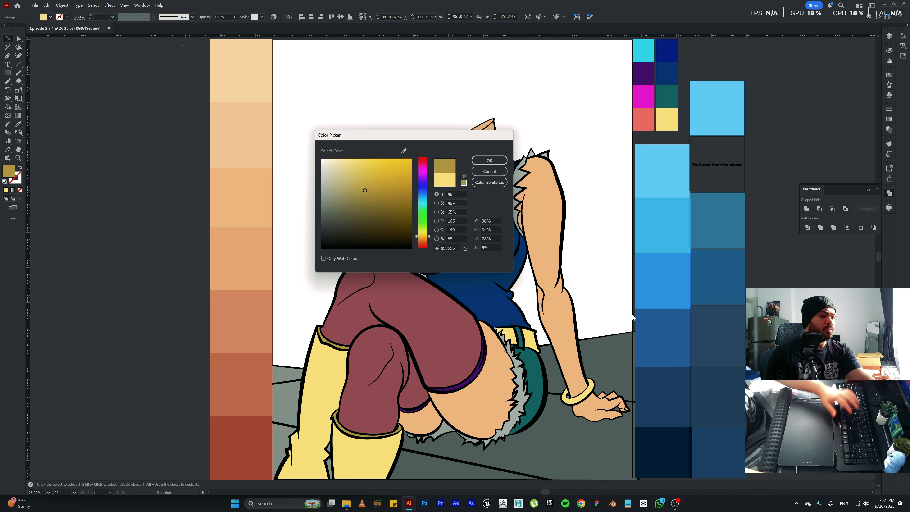
key(Return)
click(611, 281)
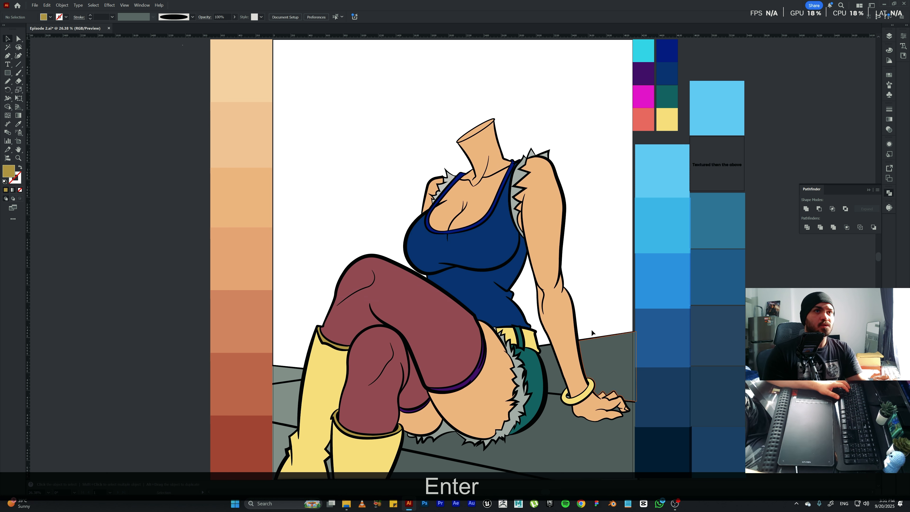
Isolate the character group, select the purple bands around both thighs and leave isolation with the bands still selected.
click(433, 350)
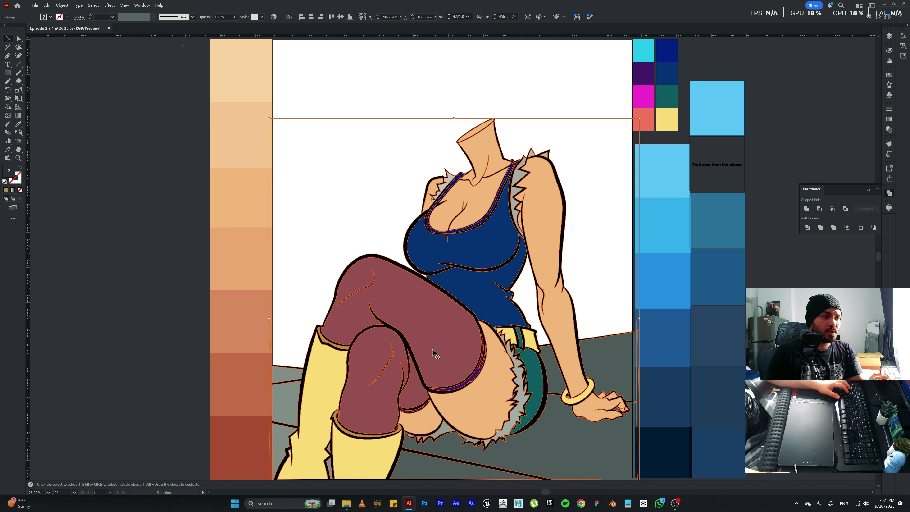
double_click(473, 378)
click(473, 379)
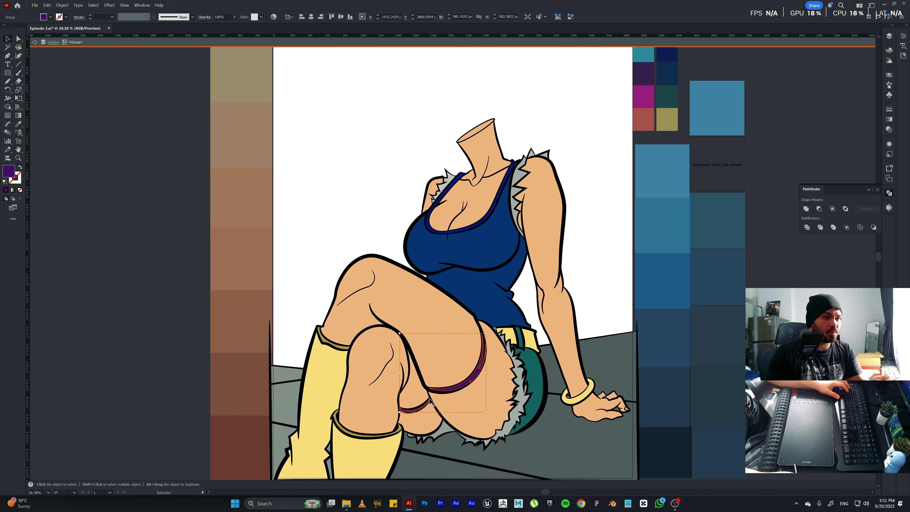
key(Escape)
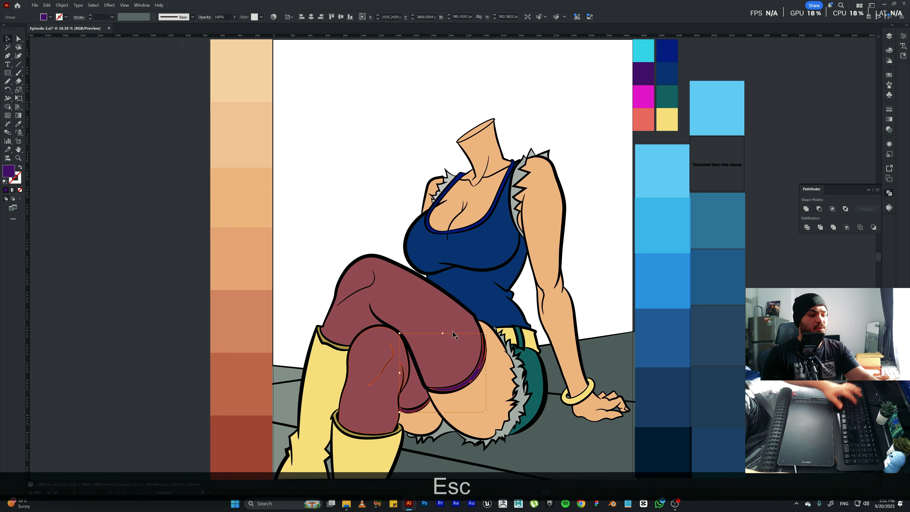
Try filling the thigh bands with the blue sampled from the tank top and undo the fill.
key(i)
click(478, 295)
key(v)
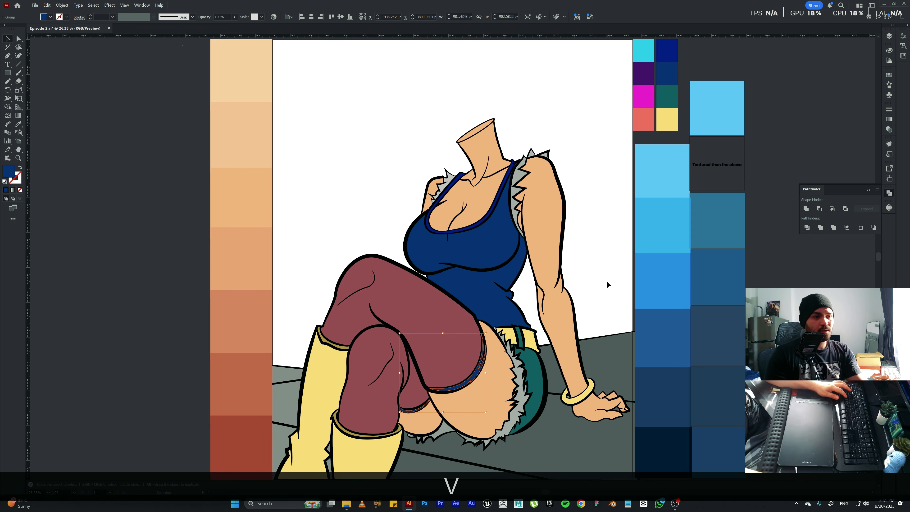
click(607, 284)
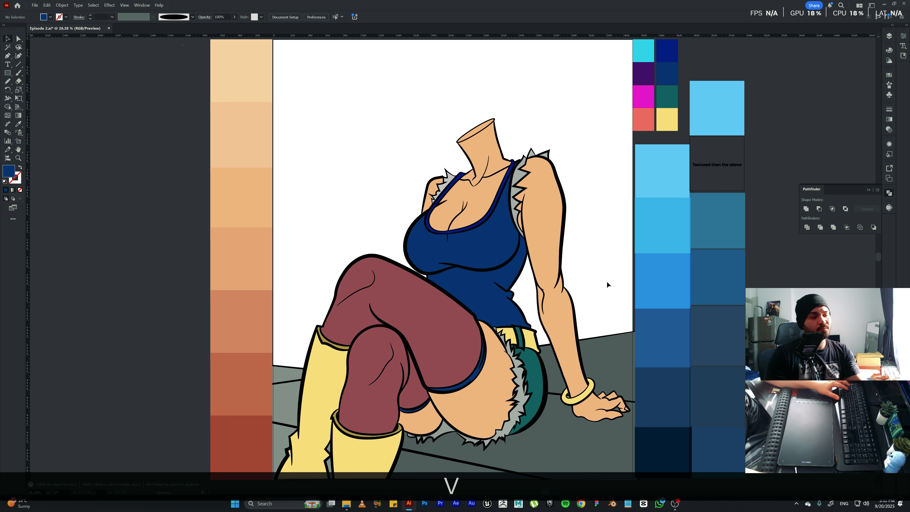
key(ctrl)
key(ctrl+z)
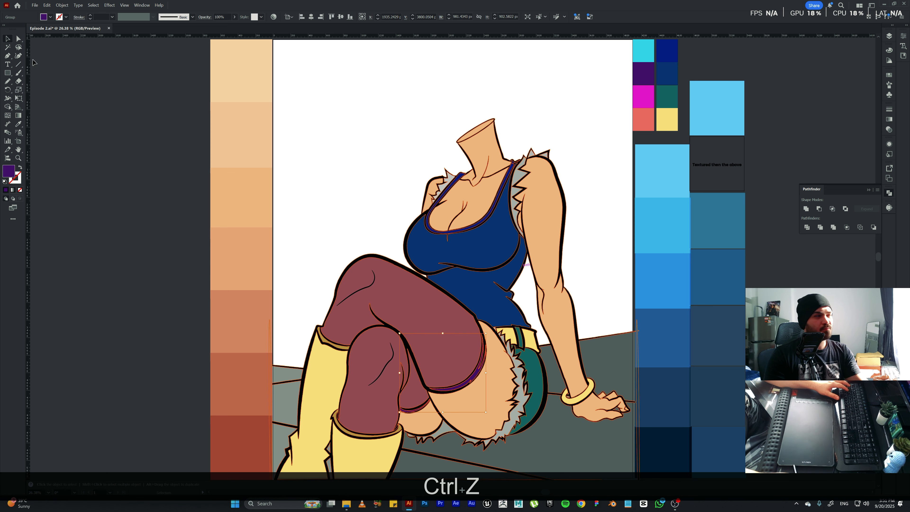
Try a recent grey and black as the thigh bands' fill, and undo the black.
click(50, 18)
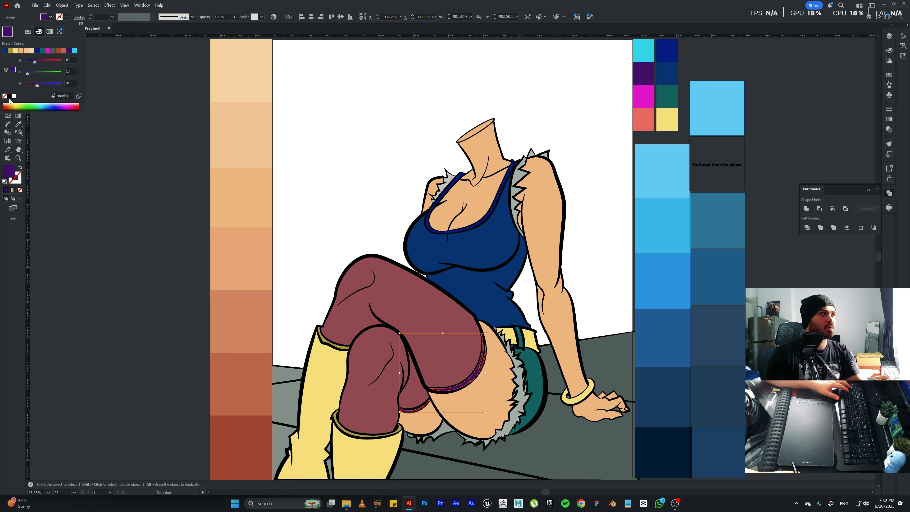
click(53, 52)
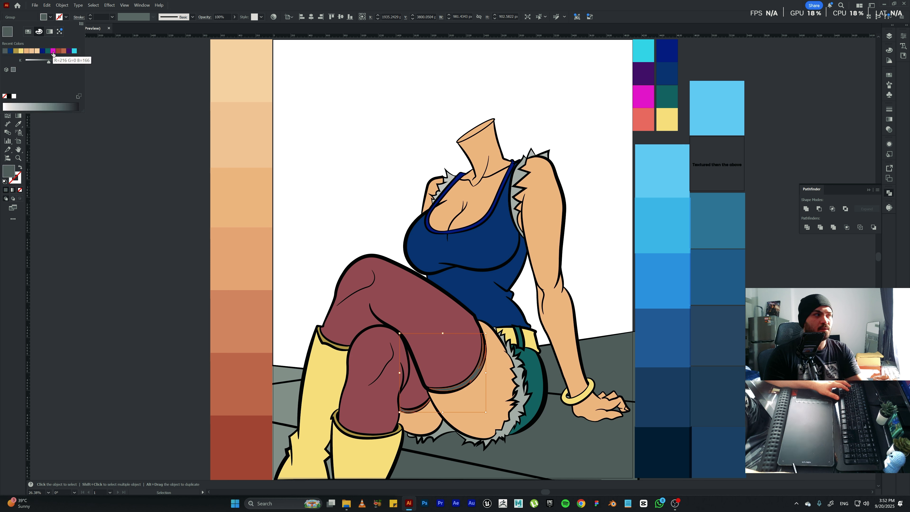
click(9, 97)
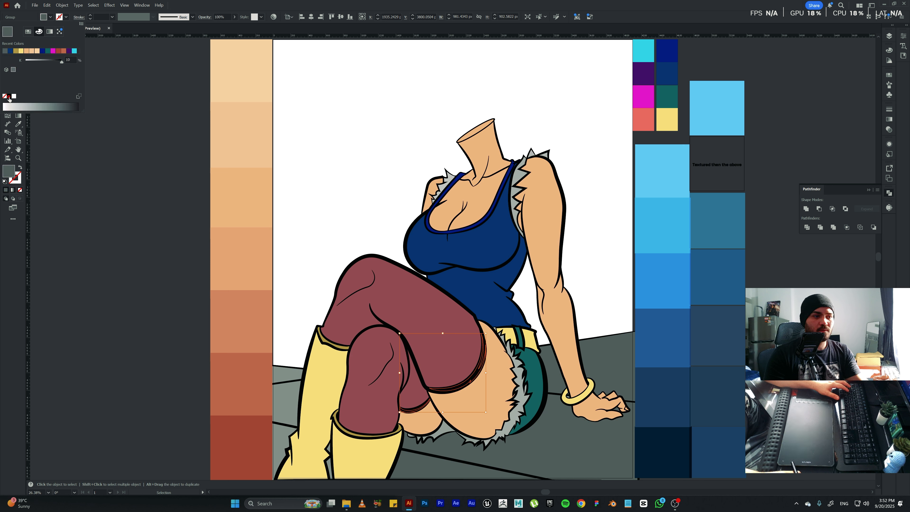
click(579, 284)
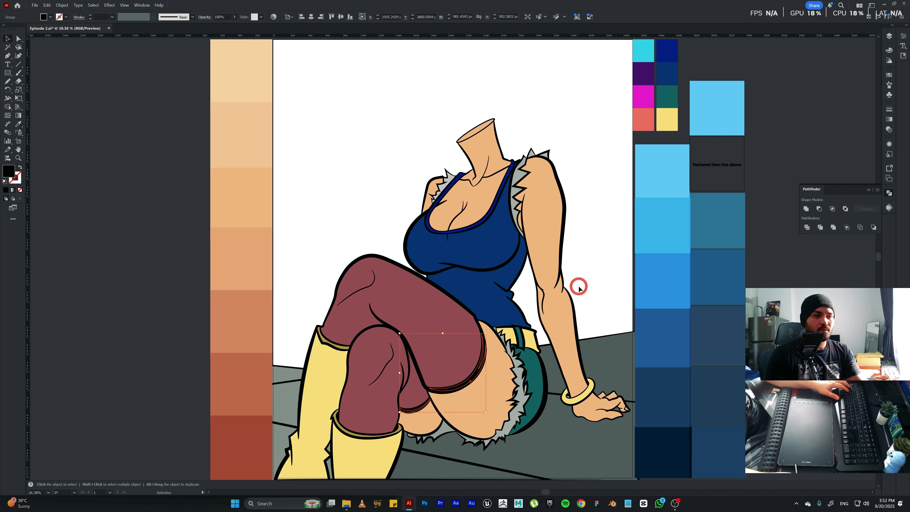
click(593, 282)
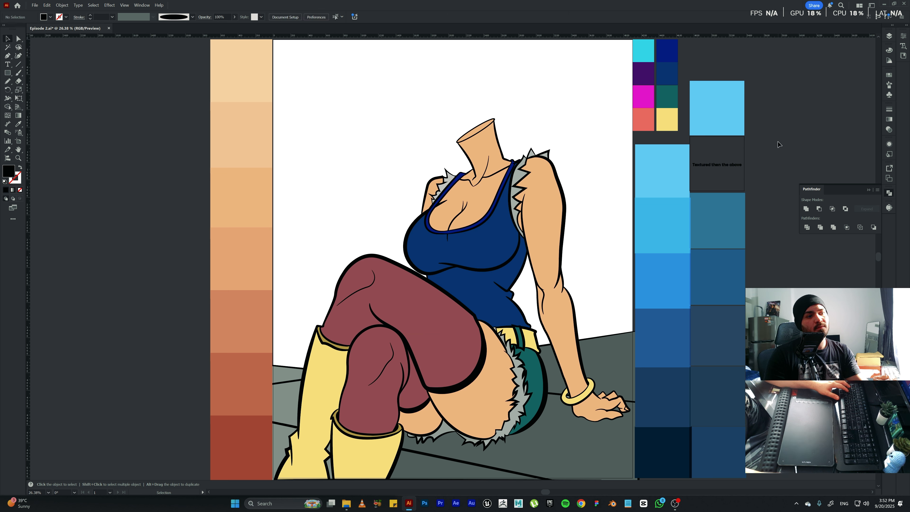
key(ctrl+z)
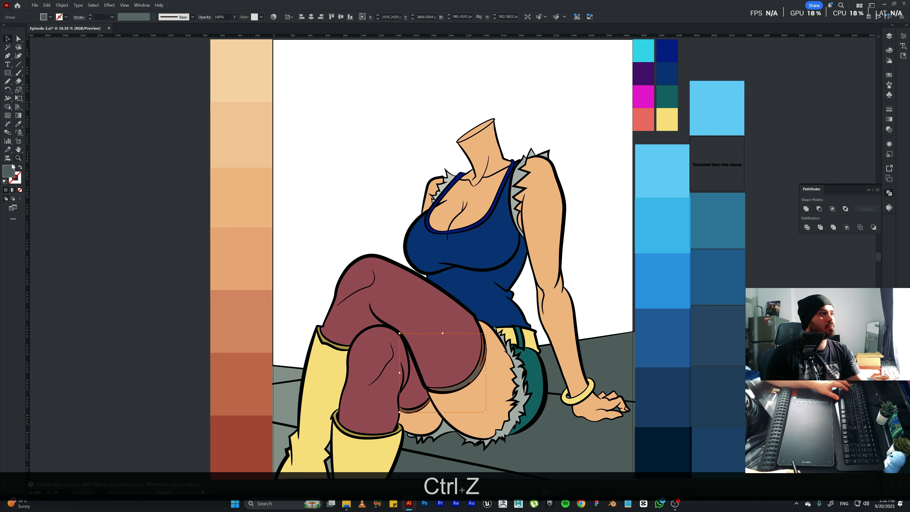
Set the thigh bands' fill to dark grey #474747 and clear the selection.
double_click(6, 175)
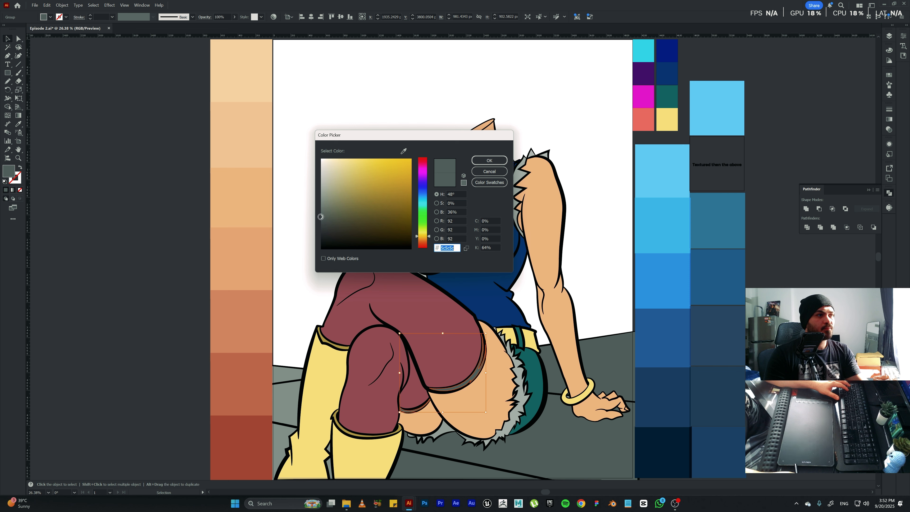
drag(320, 217, 319, 223)
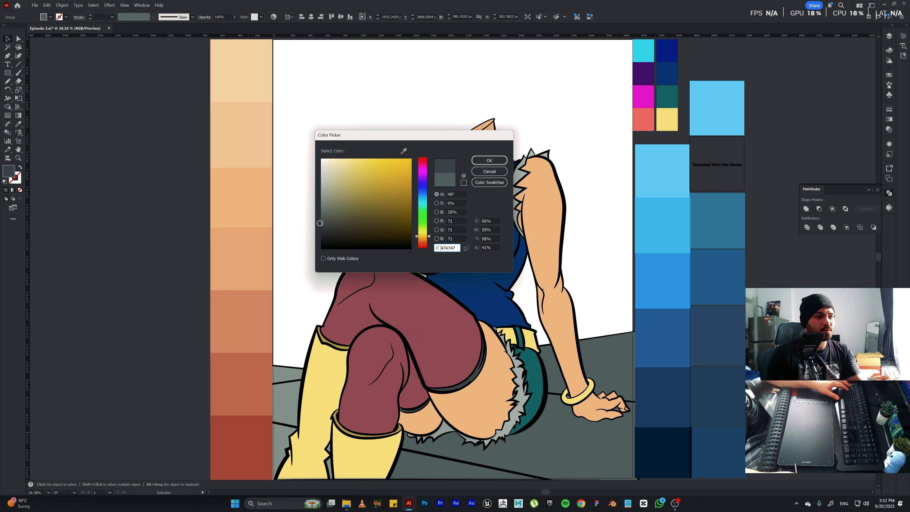
key(Return)
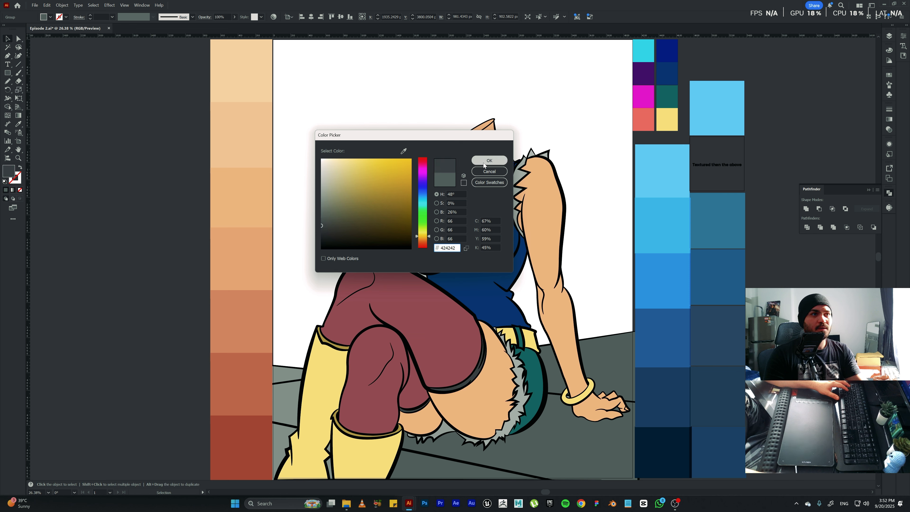
double_click(432, 308)
key(Escape)
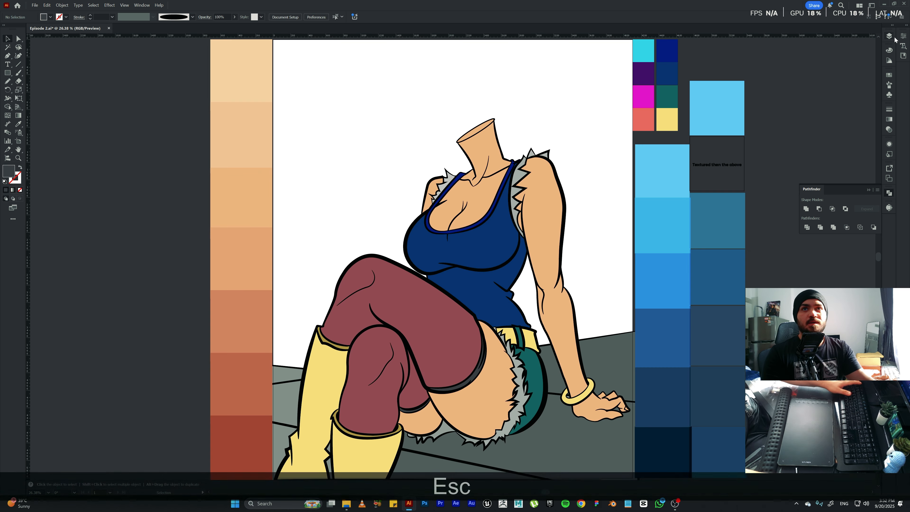
Lock the Outline layer, unlock Layer 7 and select the maroon stockings on it.
click(888, 36)
click(777, 71)
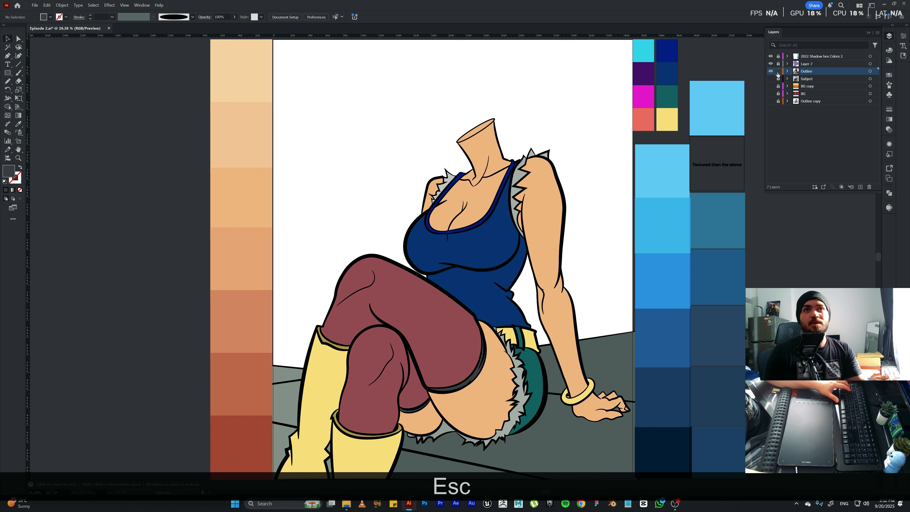
click(778, 64)
click(416, 336)
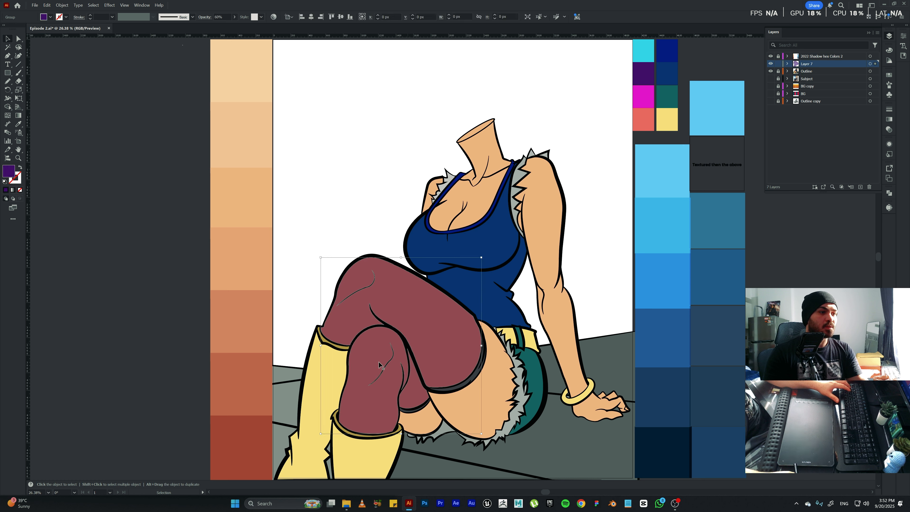
Fill the stockings with the dark grey sampled from the thigh band and set their blending mode to Multiply.
key(i)
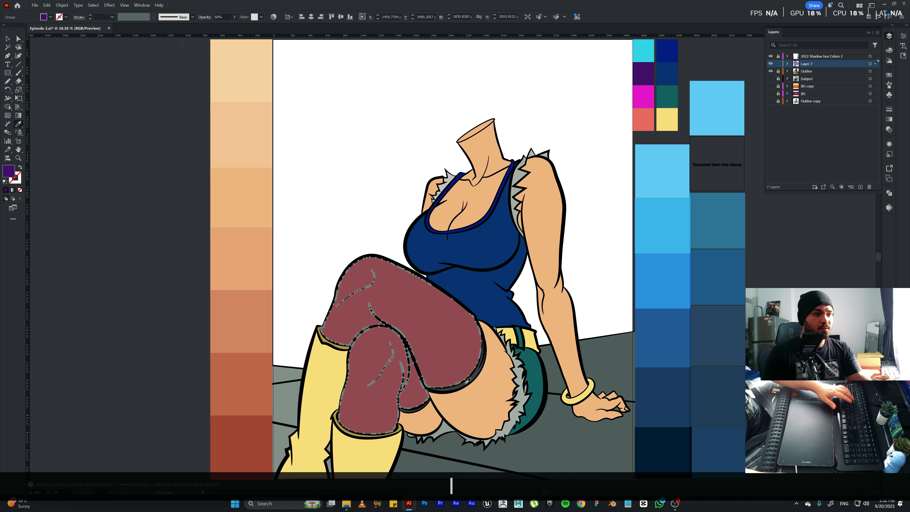
click(477, 372)
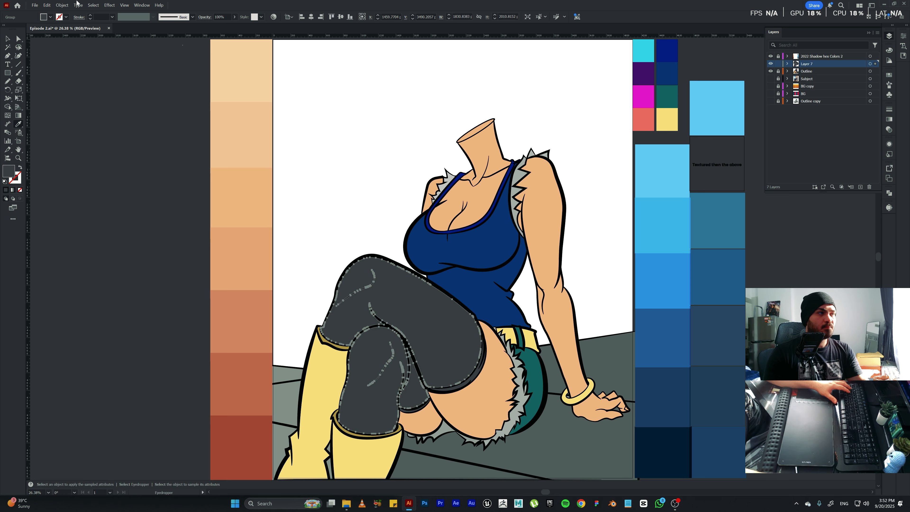
click(205, 17)
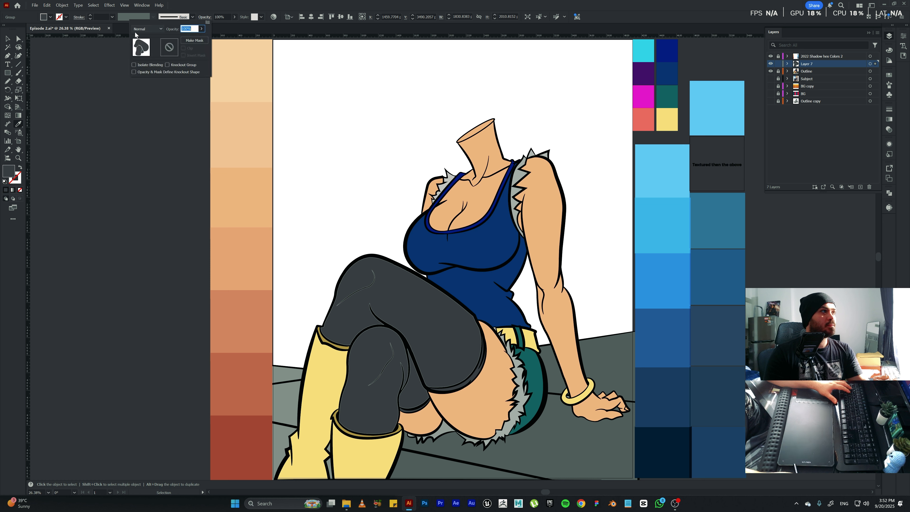
click(147, 29)
click(141, 54)
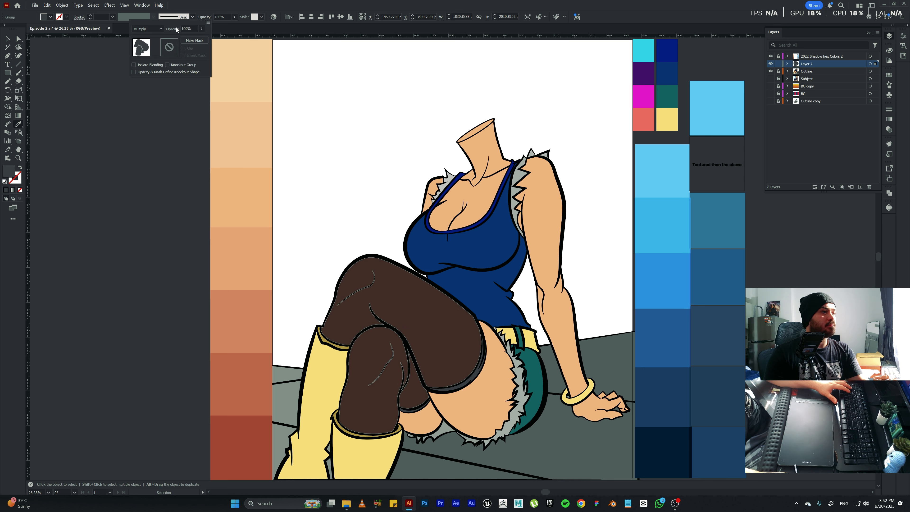
Set the stockings' opacity to 85% and clear the selection.
click(188, 29)
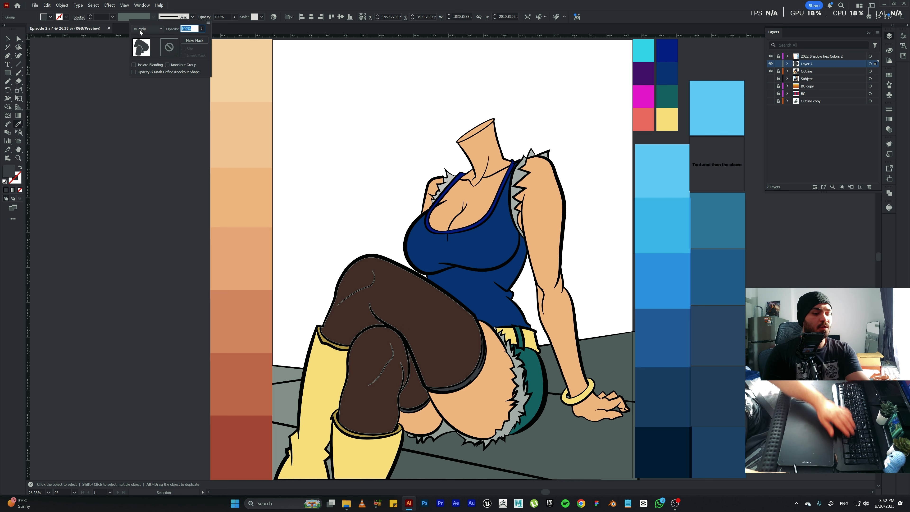
text(80)
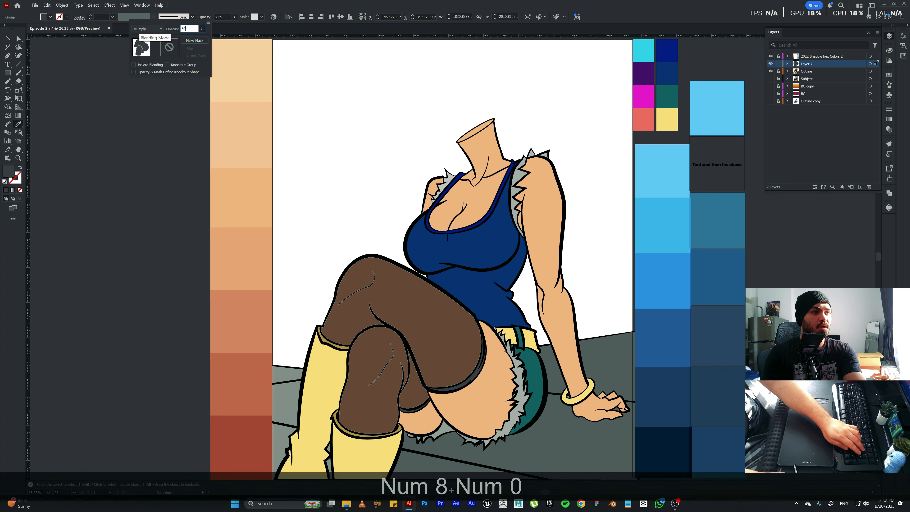
key(BackSpace)
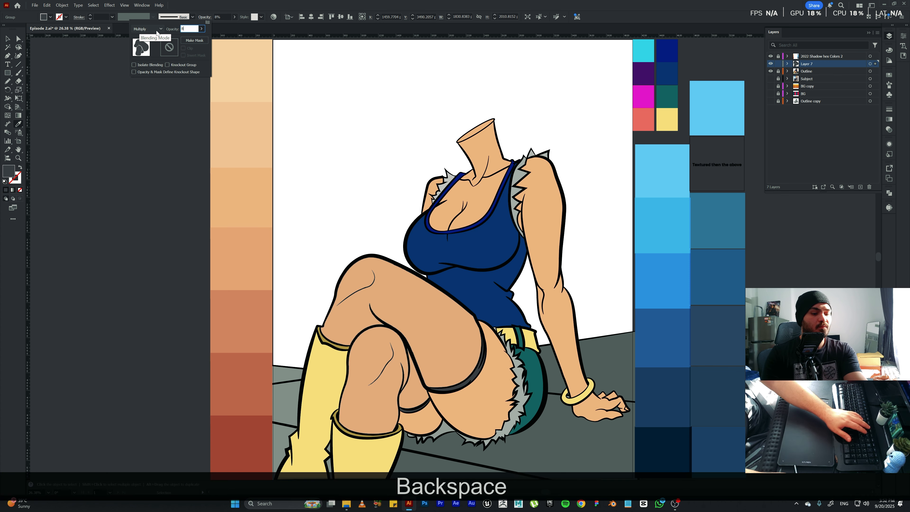
text(5)
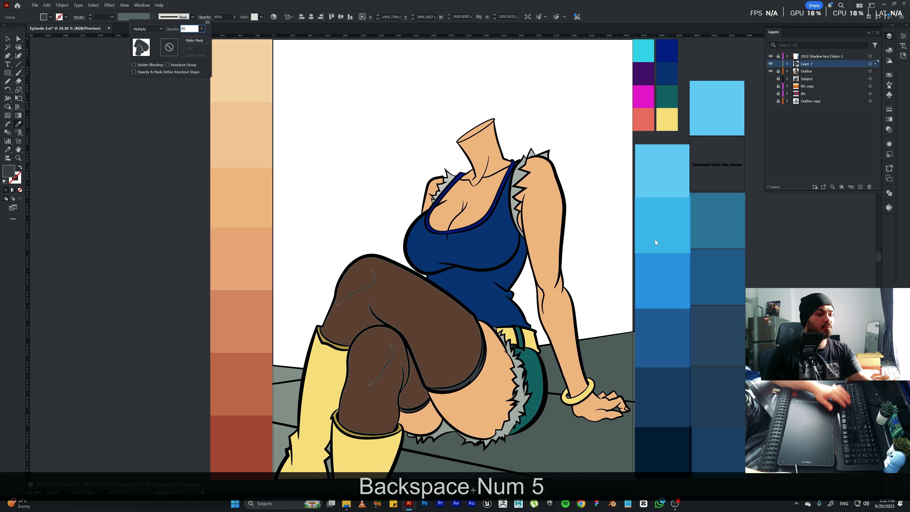
key(Return)
key(v)
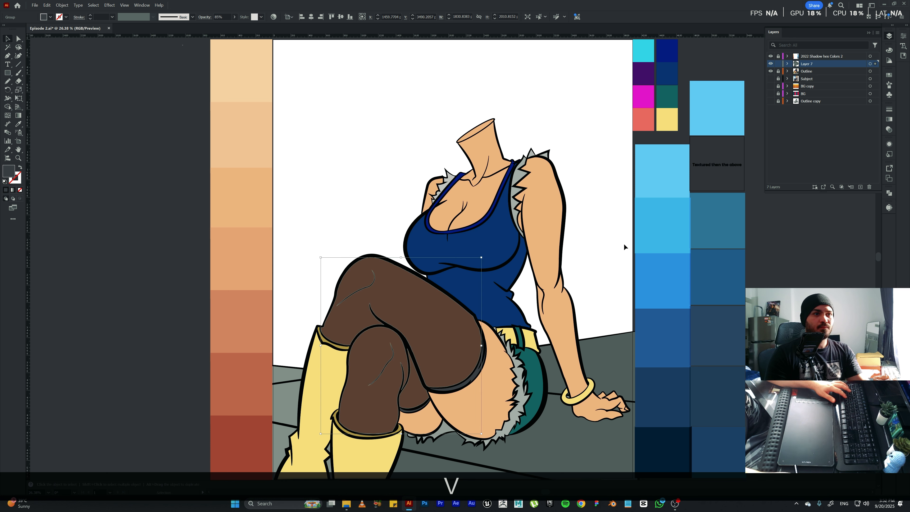
click(622, 244)
key(Escape)
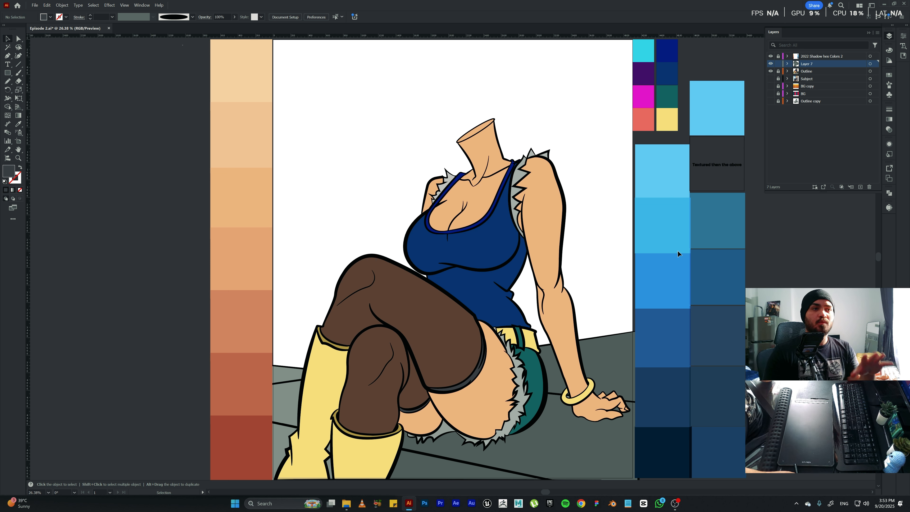
Lock Layer 7 and add a new layer above it.
click(778, 64)
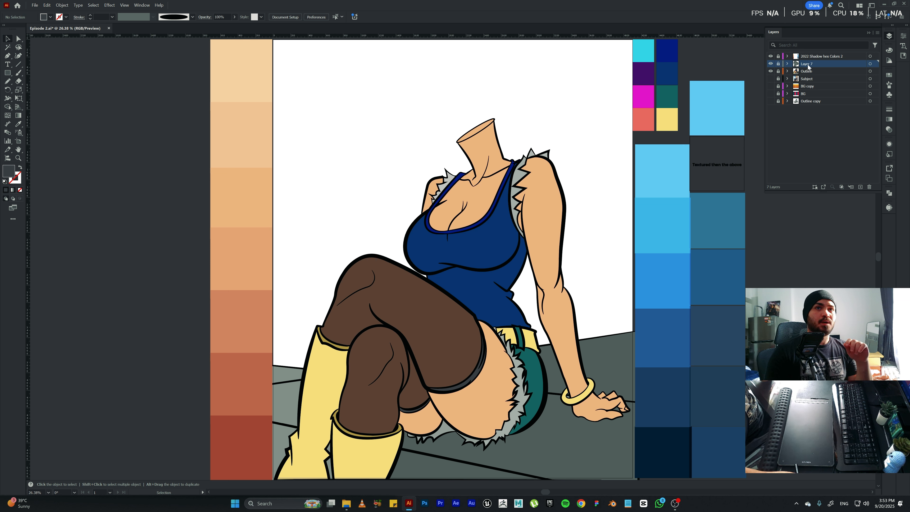
click(860, 186)
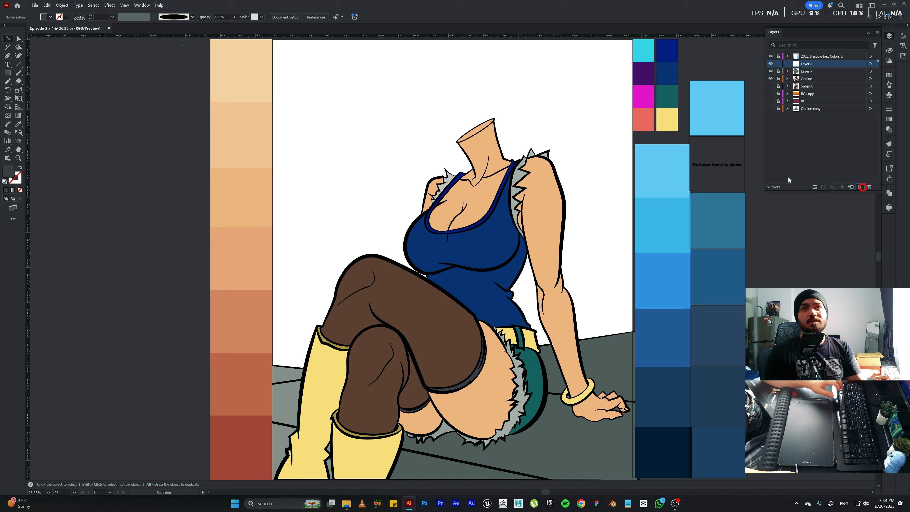
click(771, 78)
click(770, 80)
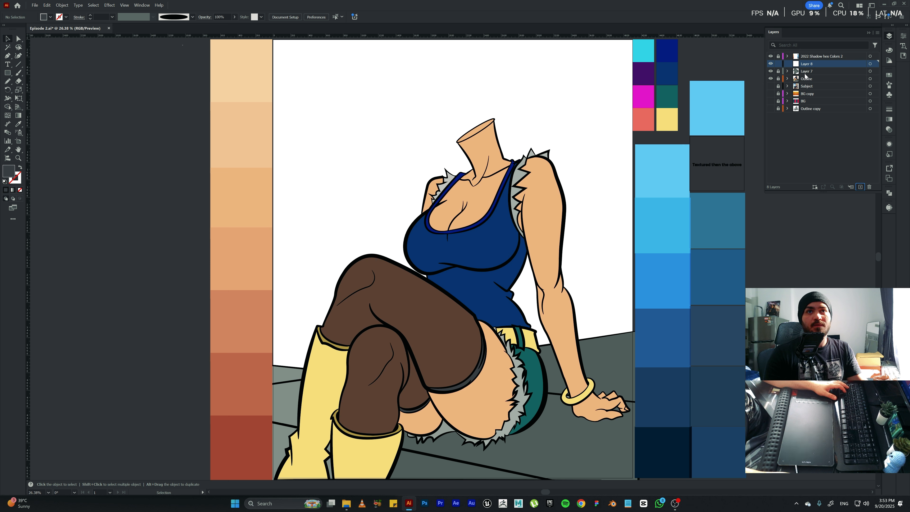
click(807, 78)
click(806, 108)
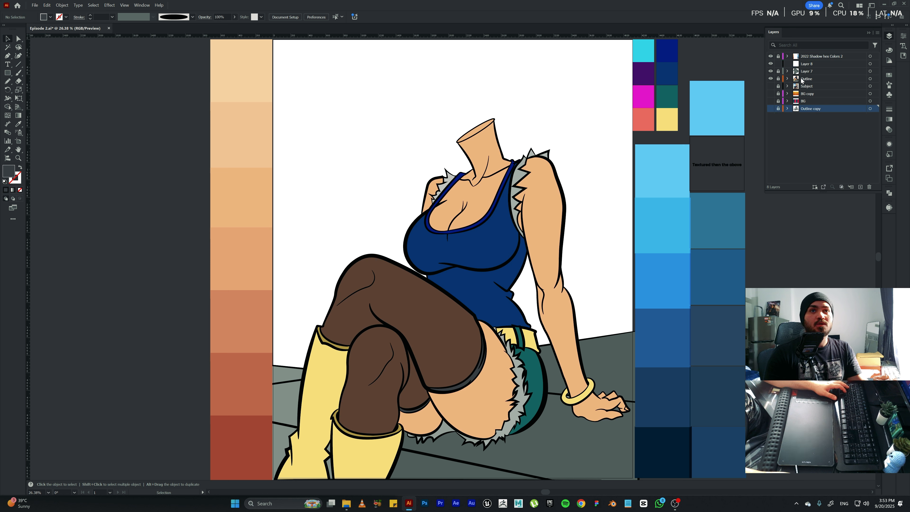
Duplicate the Outline layer, move the copy directly above Layer 8, then lock Layer 8 and unlock the copy.
click(809, 80)
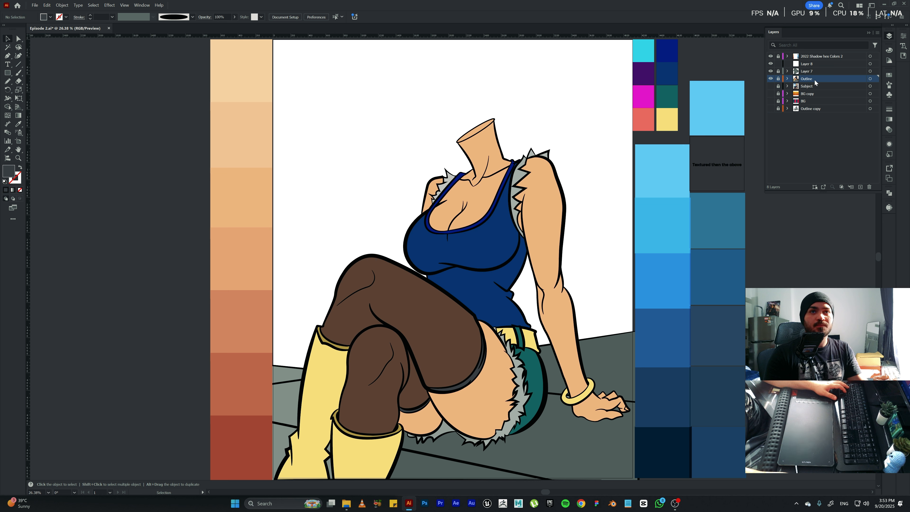
drag(814, 82, 861, 187)
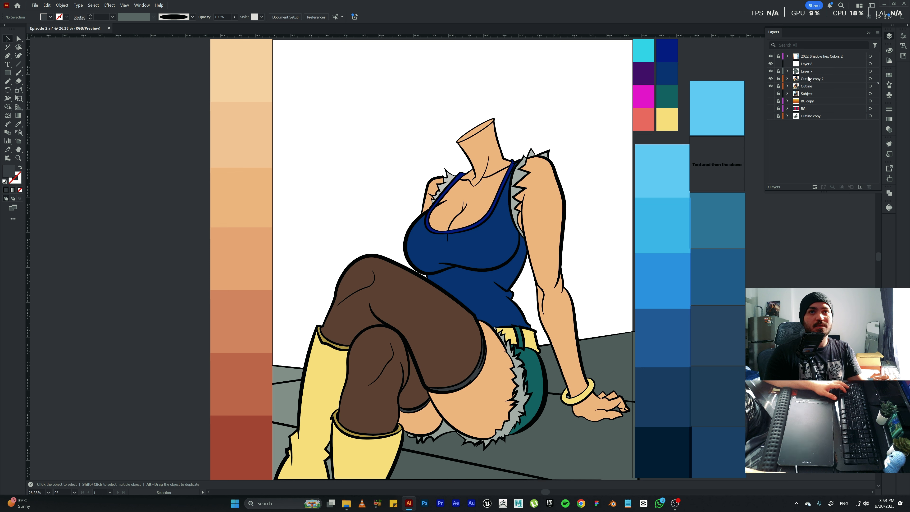
drag(807, 81, 808, 60)
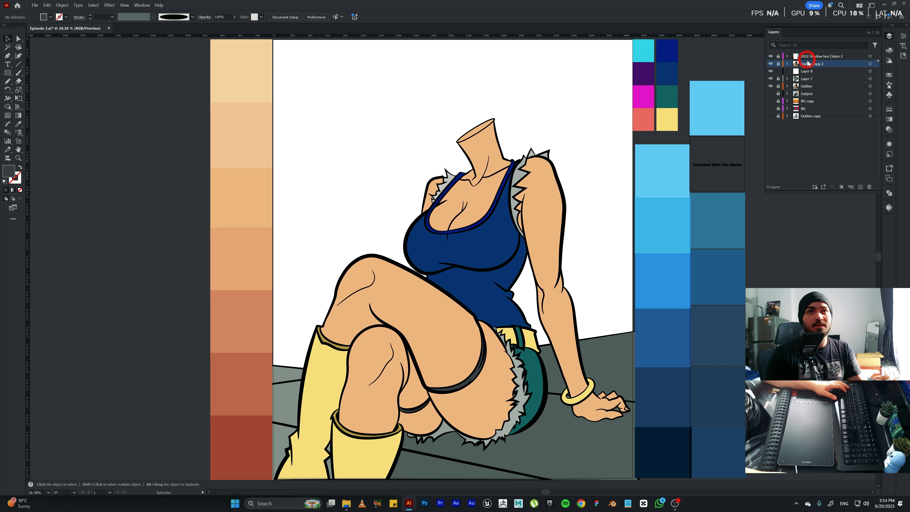
click(778, 71)
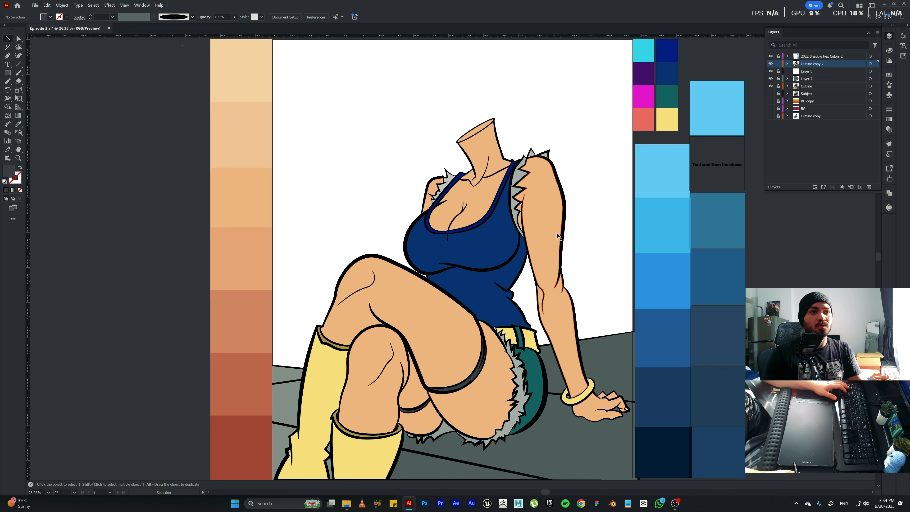
Isolate the outline copy's group and delete its clothing, skin and yellow colour fills, selecting them with the Magic Wand.
double_click(509, 257)
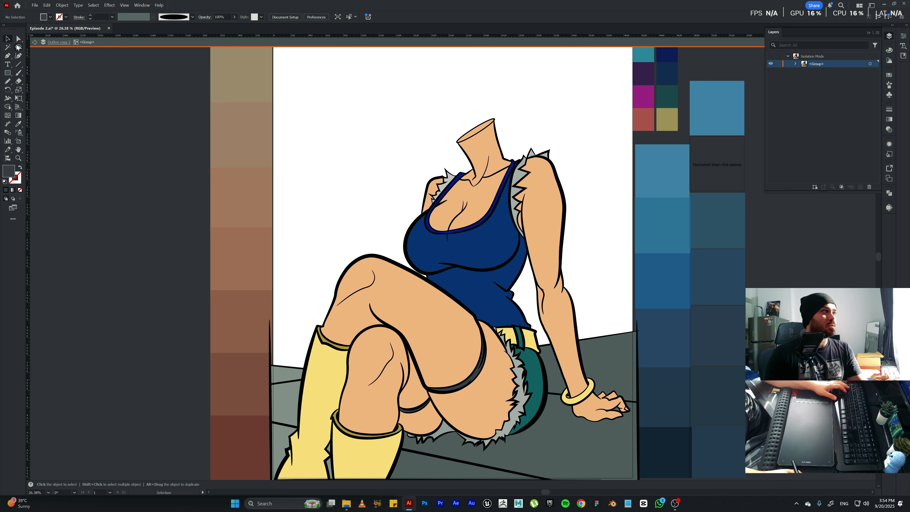
click(8, 47)
click(474, 247)
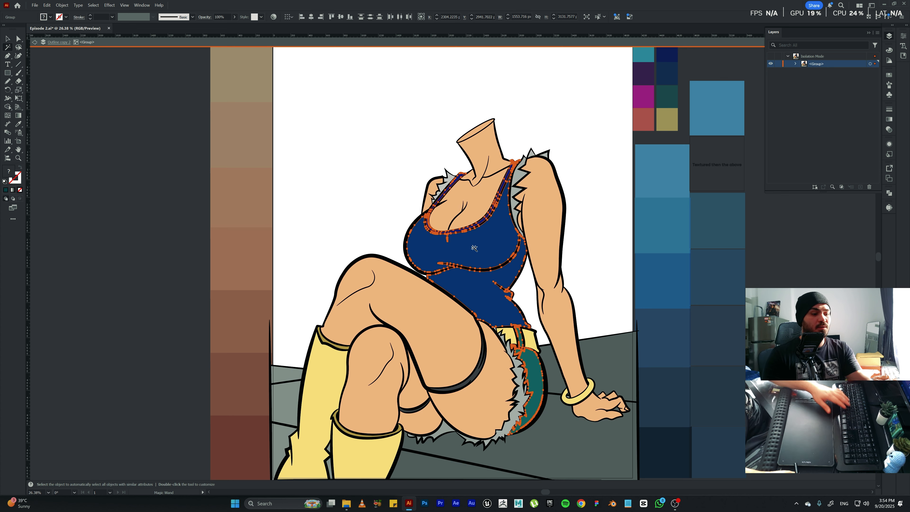
key(BackSpace)
click(437, 321)
key(BackSpace)
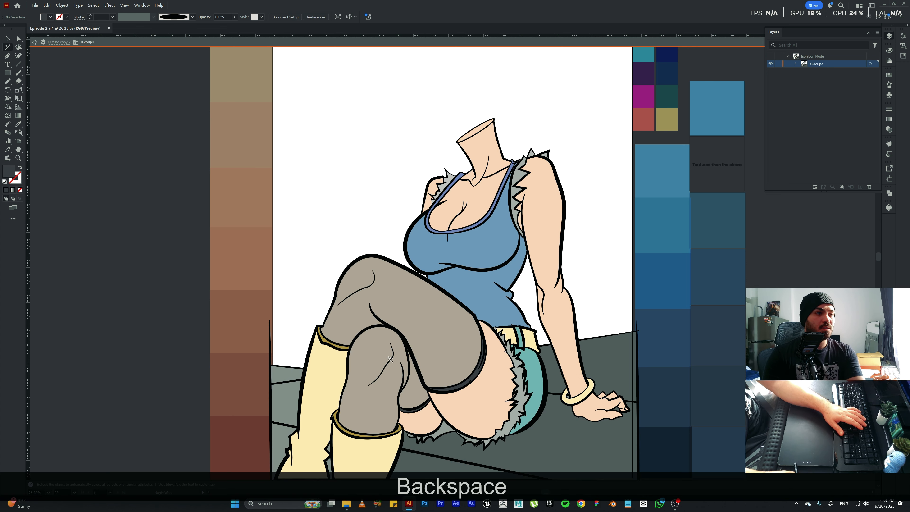
Delete the boot cuffs' gold fill and the grey floor and trim fills from the outline copy, and leave isolation mode.
click(326, 379)
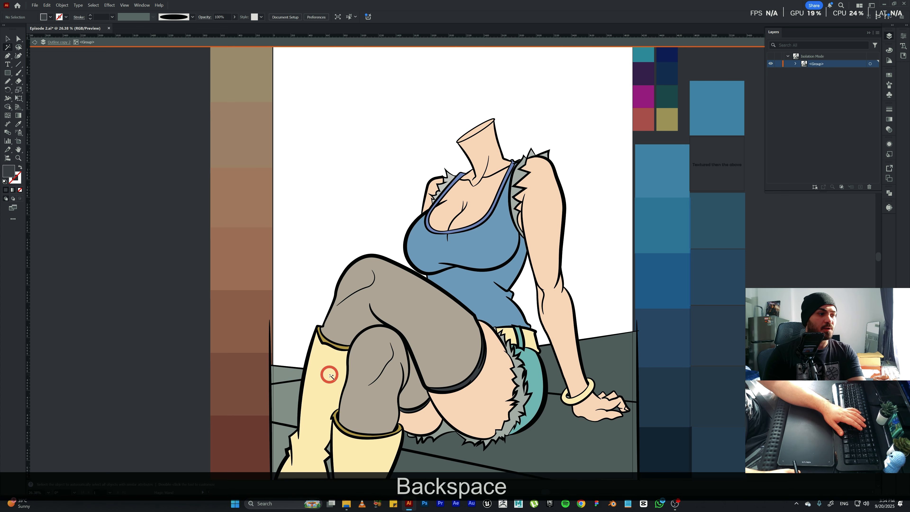
click(339, 348)
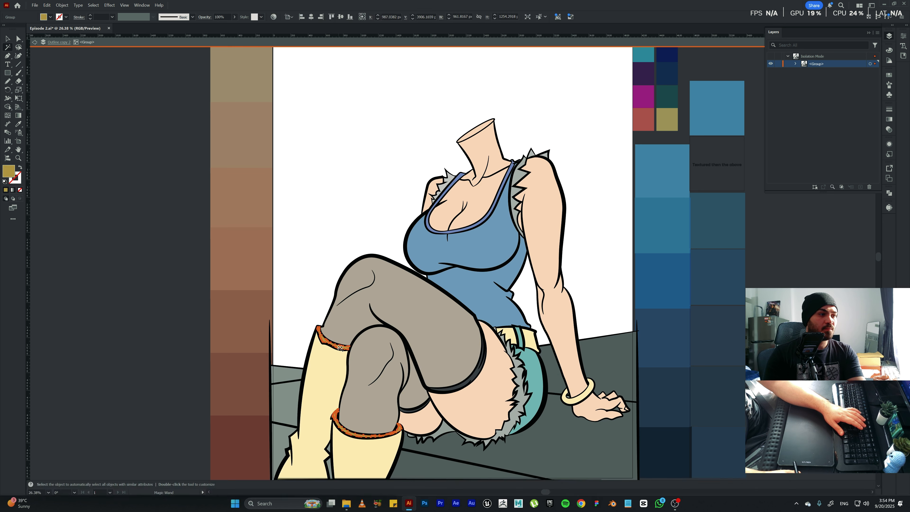
key(BackSpace)
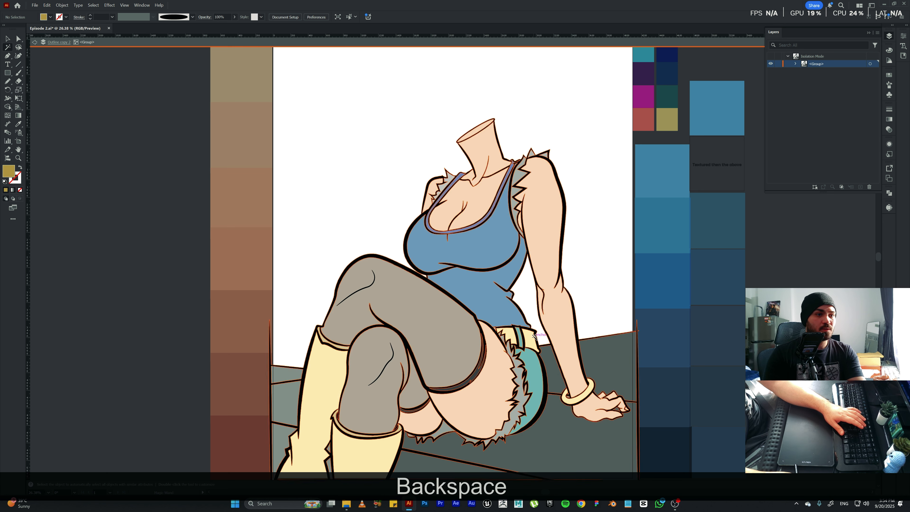
click(554, 368)
key(BackSpace)
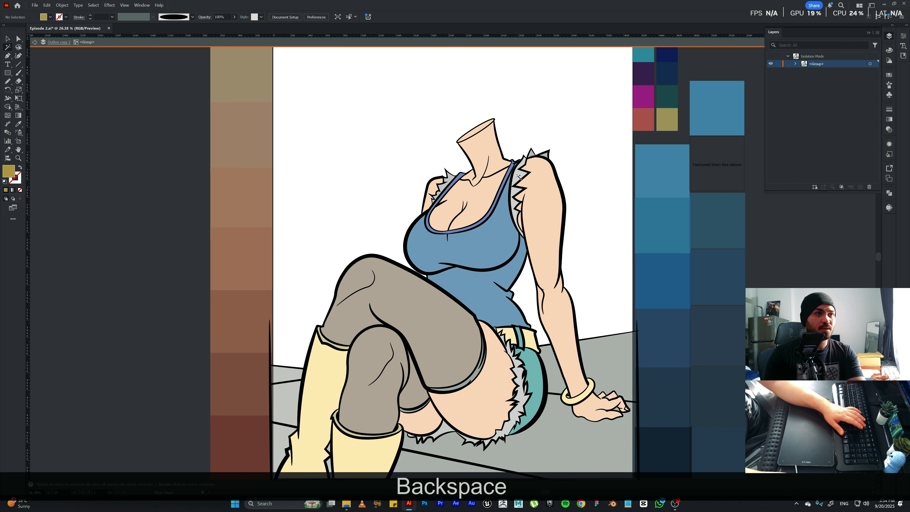
key(BackSpace)
click(485, 181)
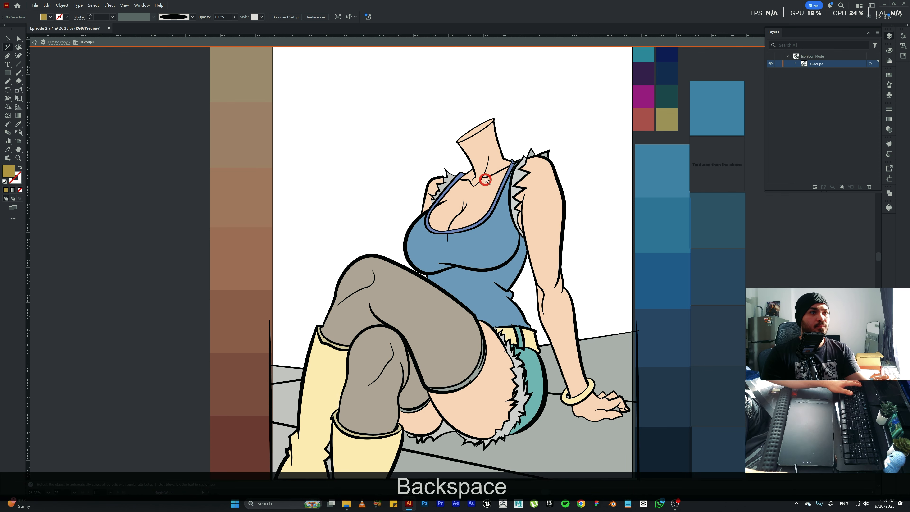
key(Escape)
key(v)
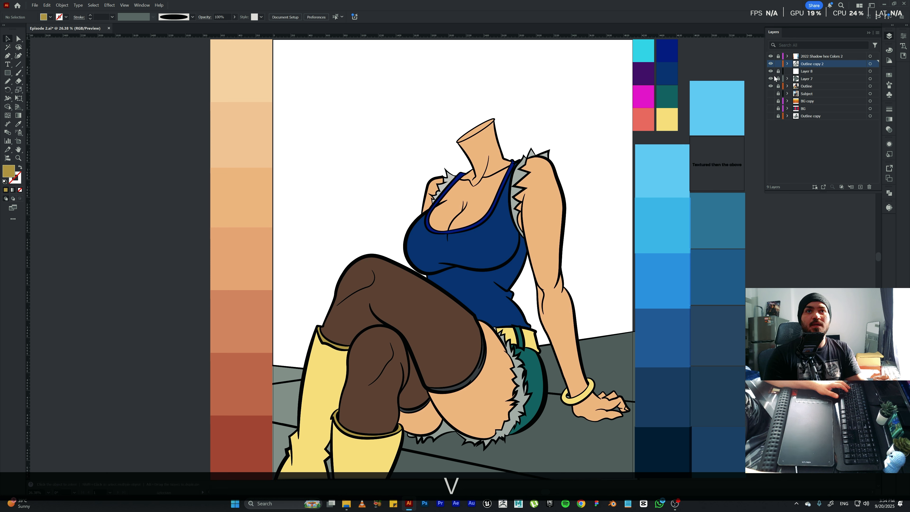
Lock Outline copy 2, unlock Layer 8, hide the coloured Outline layer and show the Subject reference layer.
click(771, 86)
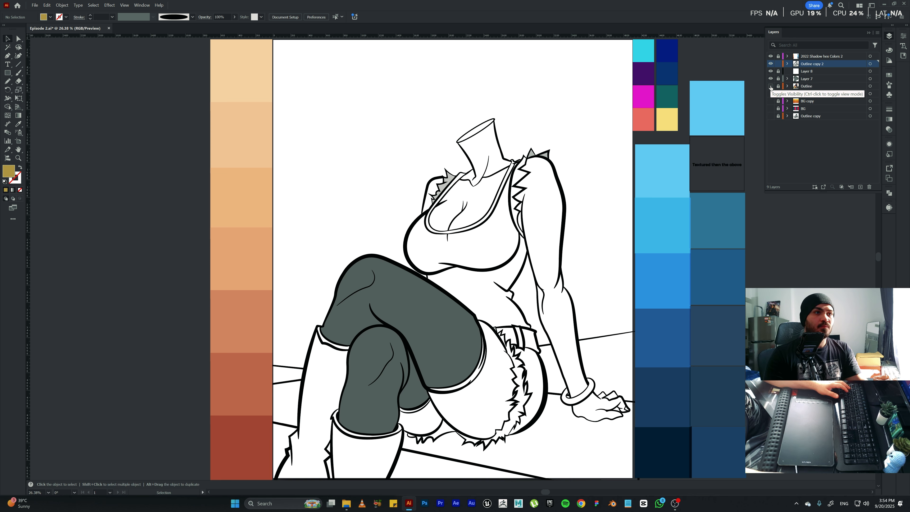
click(771, 86)
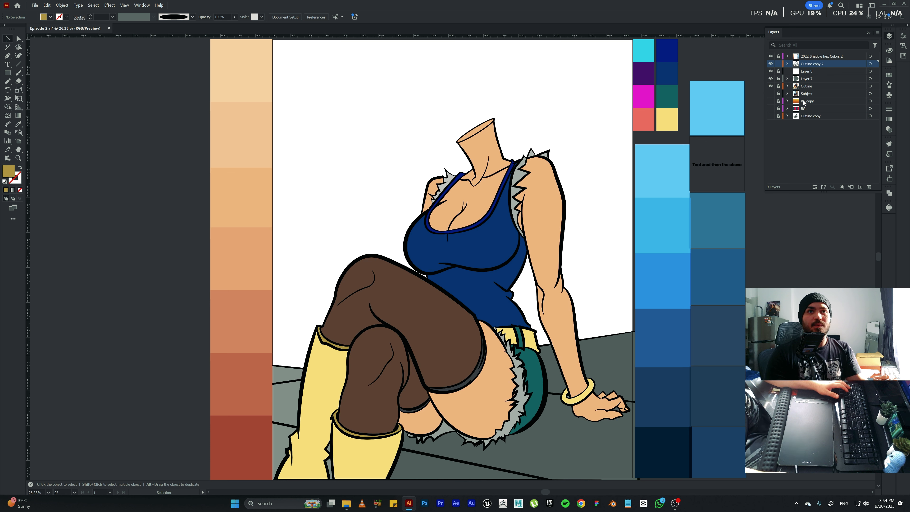
click(783, 72)
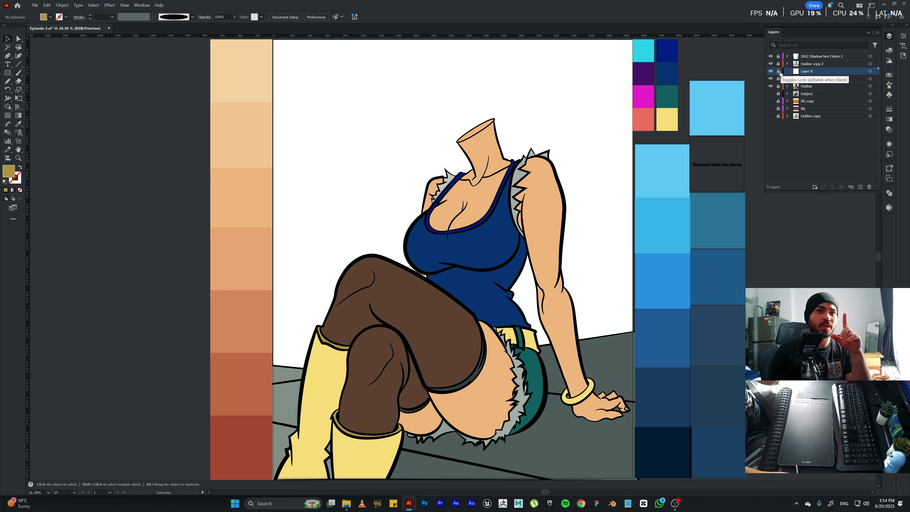
click(770, 86)
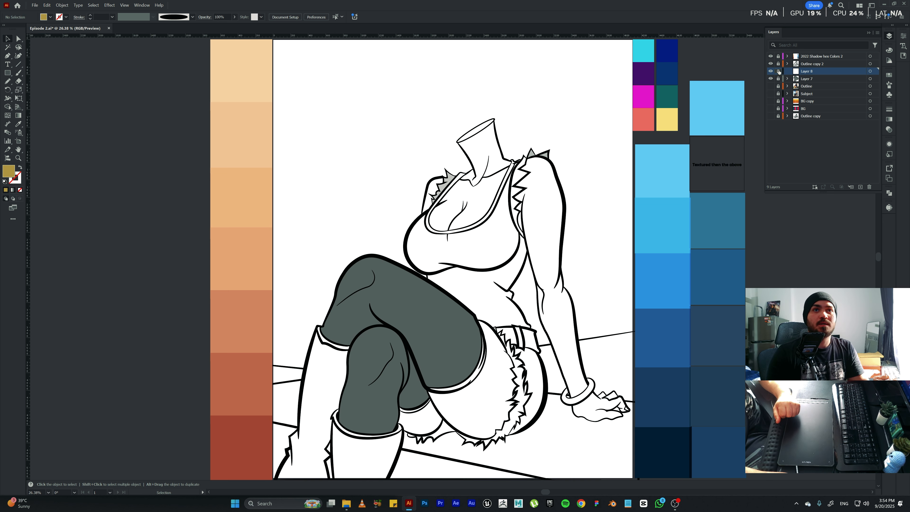
click(771, 94)
Rename Layer 8 as "Darket Shadowing".
double_click(806, 71)
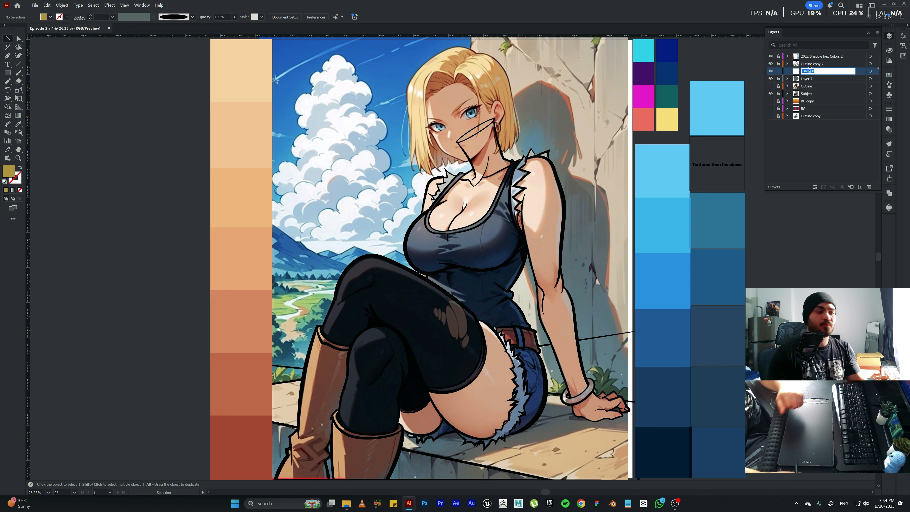
text(Darket Sha)
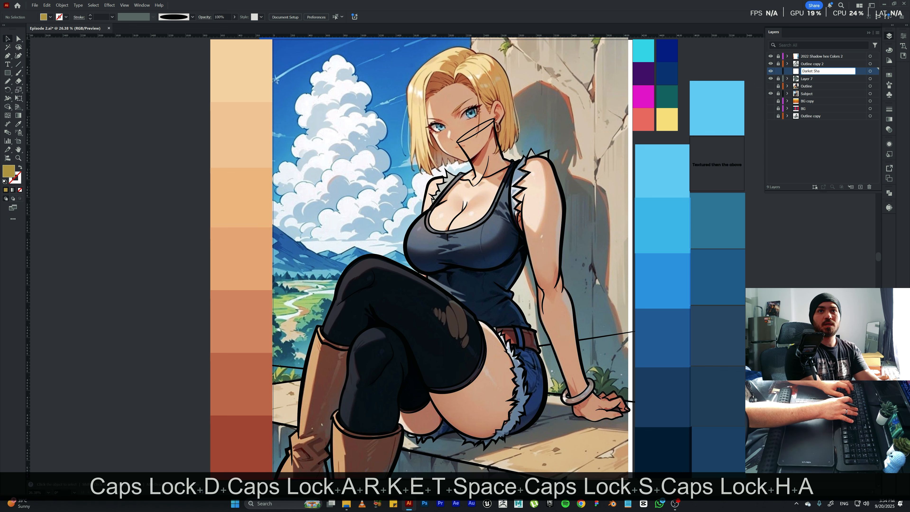
text(dowing)
key(Return)
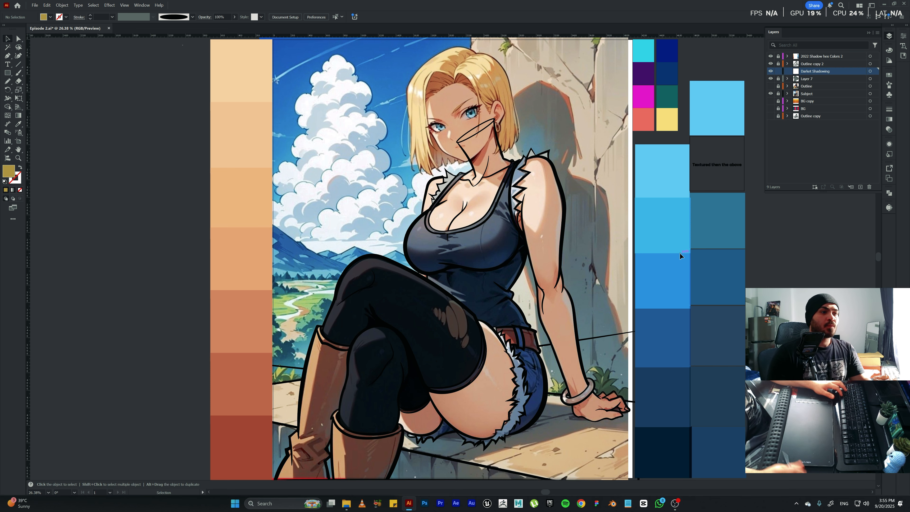
key(space)
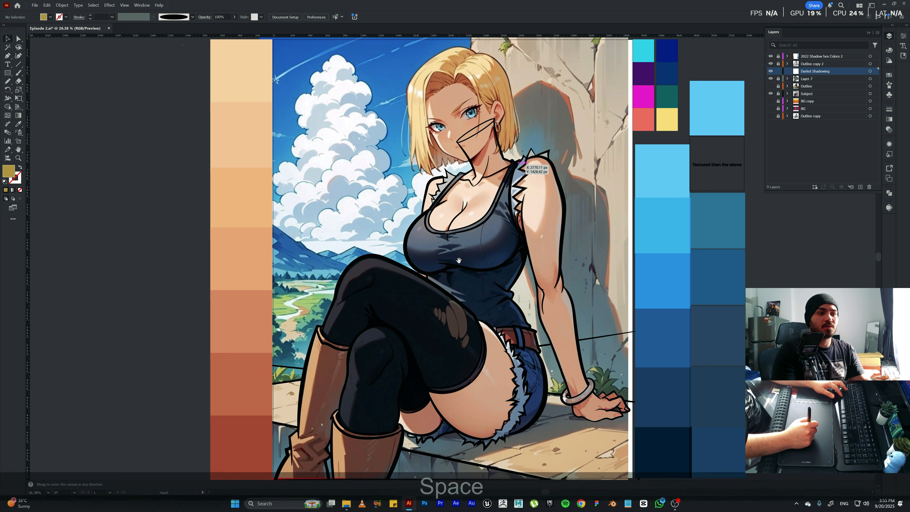
Choose the Pencil tool and set the fill colour to black (#000000).
drag(463, 238, 456, 227)
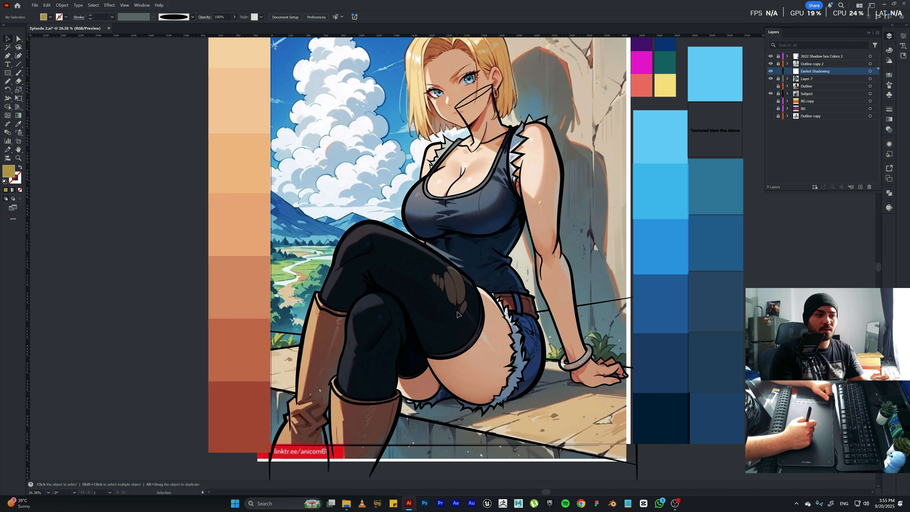
key(space)
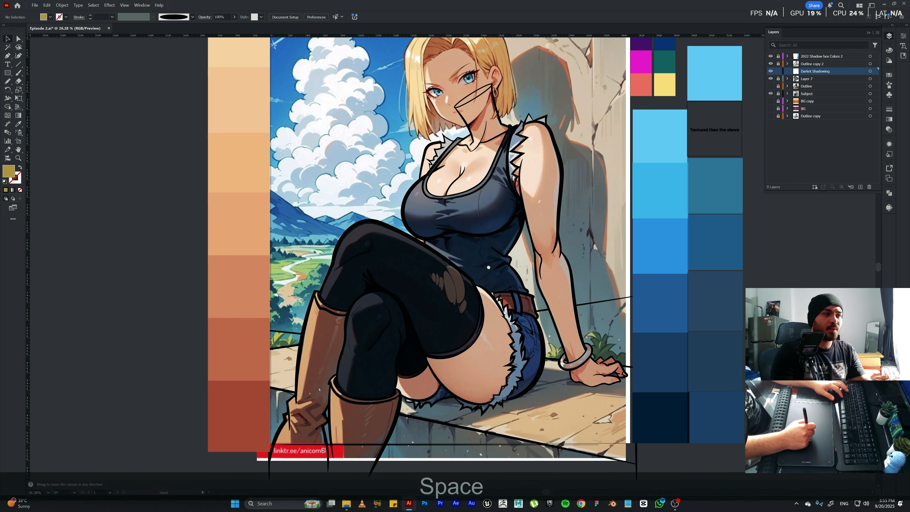
drag(498, 266, 476, 253)
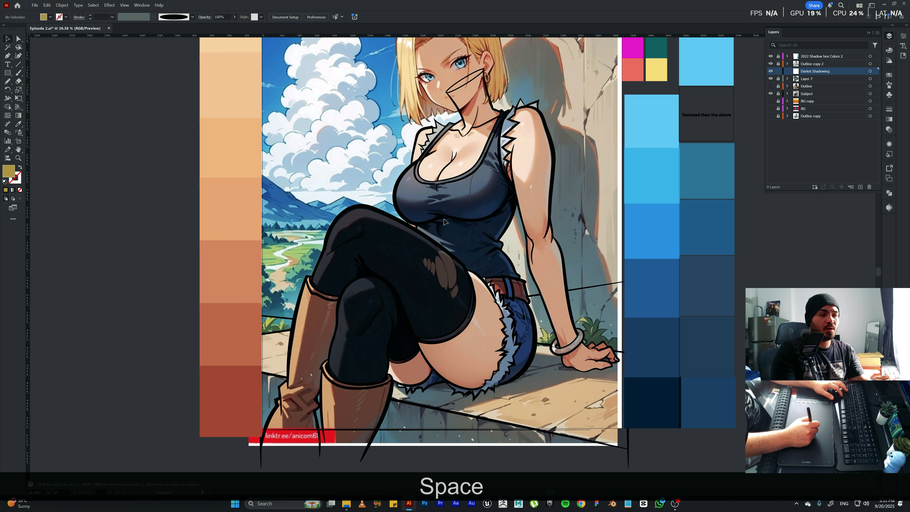
key(n)
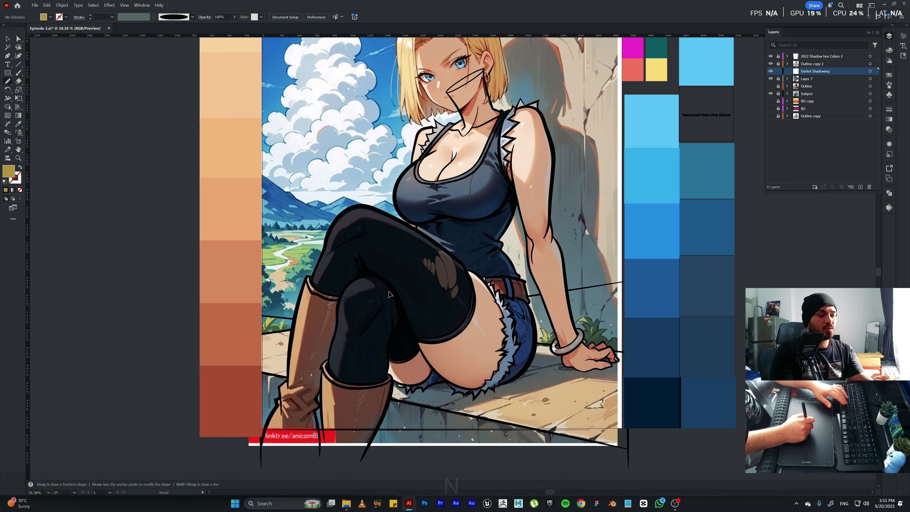
double_click(8, 173)
drag(323, 245, 323, 252)
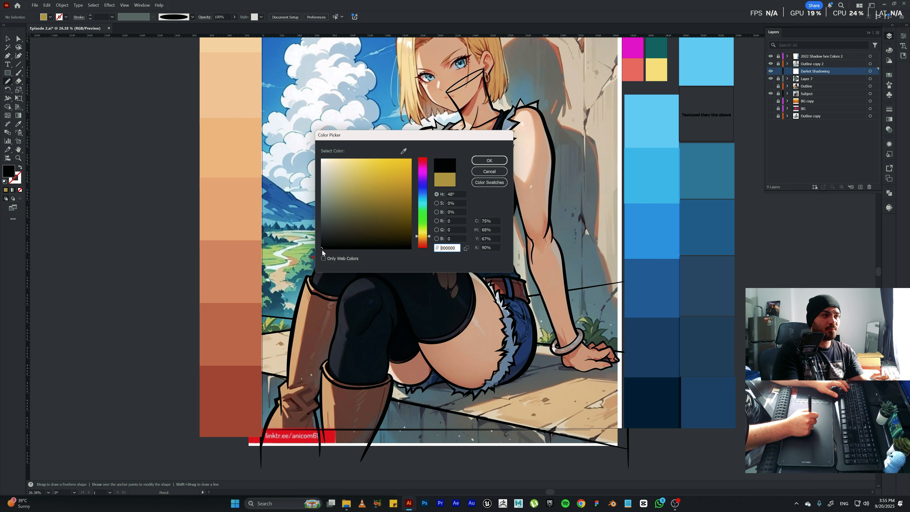
click(489, 160)
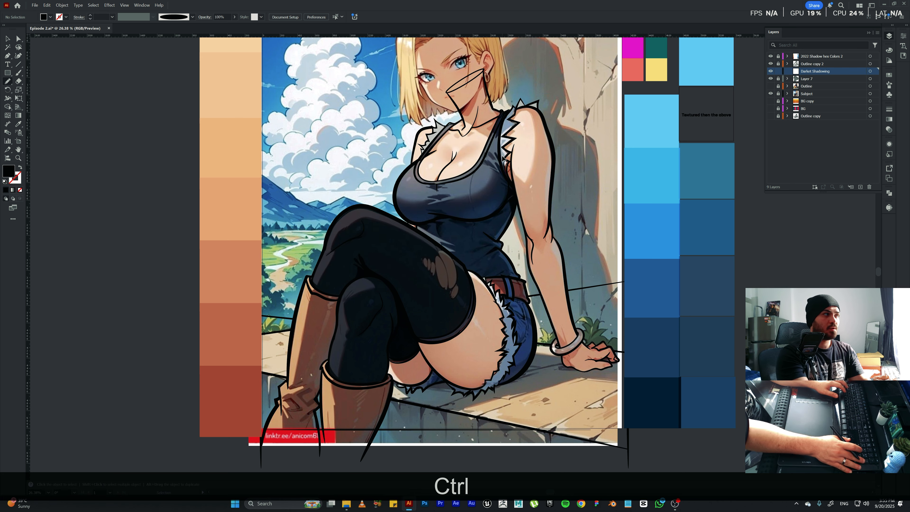
Hide Layer 7 and draw a pointed black shadow shape at the upper ankle crease of the crossed leg's boot.
key(ctrl+KP_Add)
key(ctrl+KP_Add)
key(space)
drag(338, 230, 358, 120)
drag(344, 219, 403, 190)
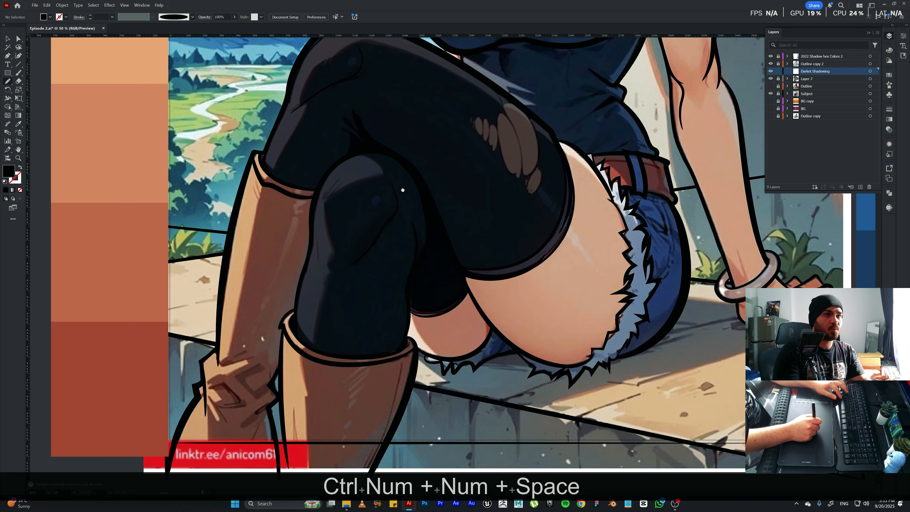
click(770, 79)
key(space)
drag(324, 318, 346, 278)
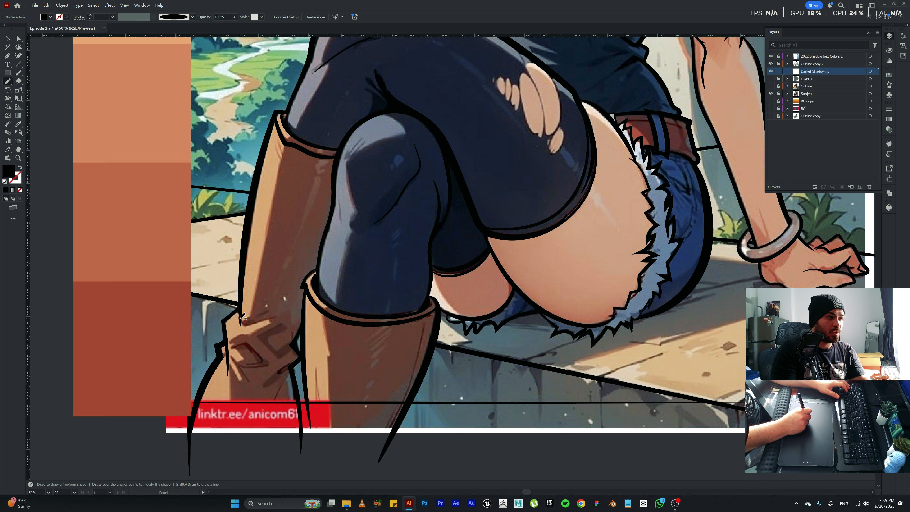
mouse_move(247, 326)
mouse_down()
mouse_move(286, 311)
mouse_move(243, 324)
mouse_move(266, 312)
mouse_move(250, 317)
mouse_move(253, 308)
mouse_move(244, 322)
mouse_up()
Select the boot's shadow shape and give it no fill and a black stroke, so only its outline is drawn.
key(ctrl+a)
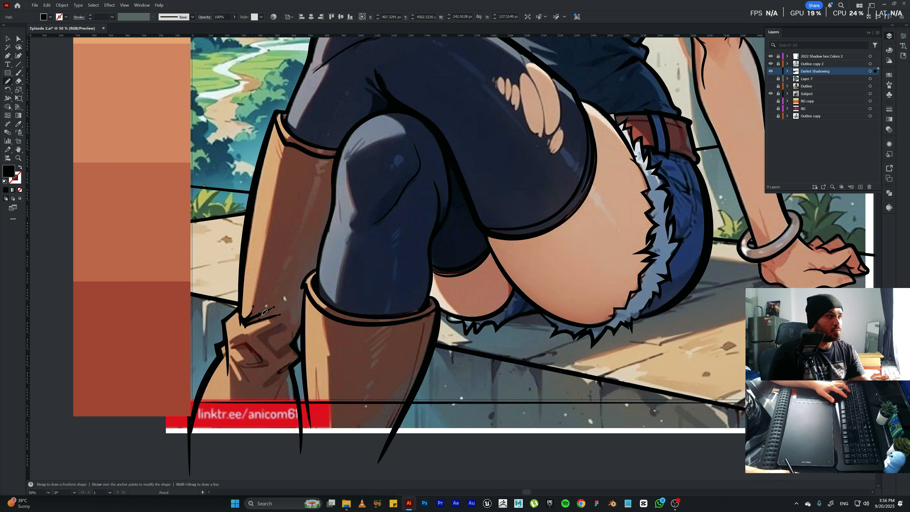
key(v)
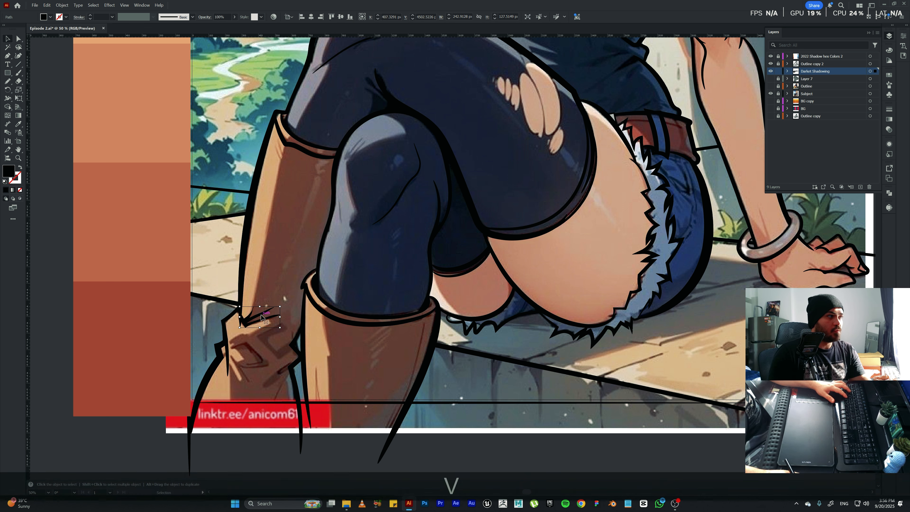
click(20, 190)
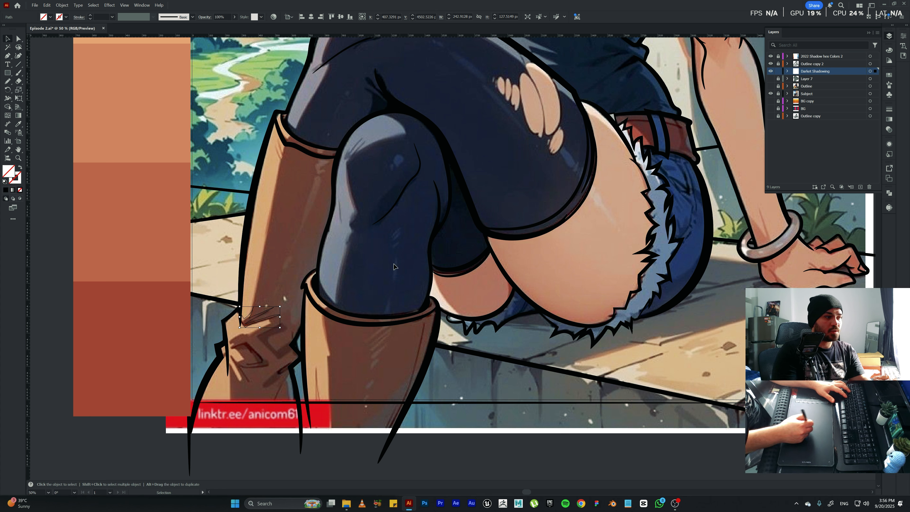
click(265, 342)
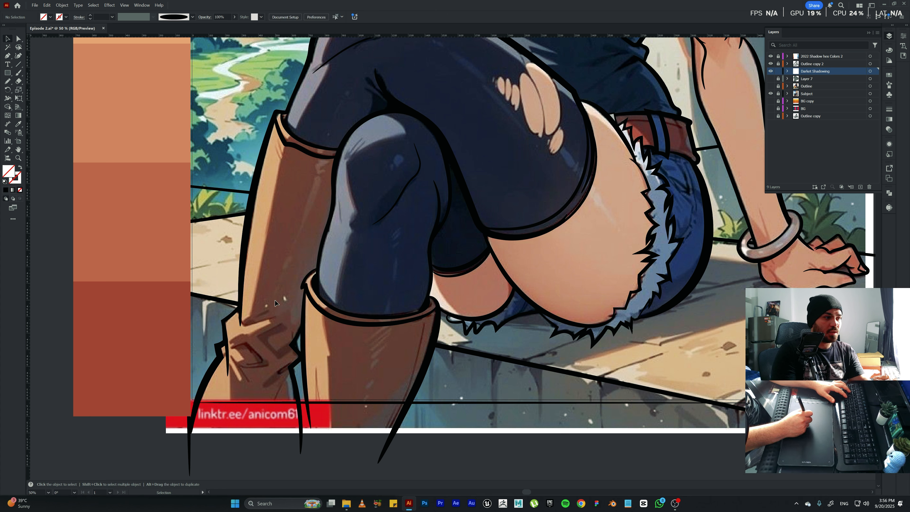
drag(250, 336, 225, 304)
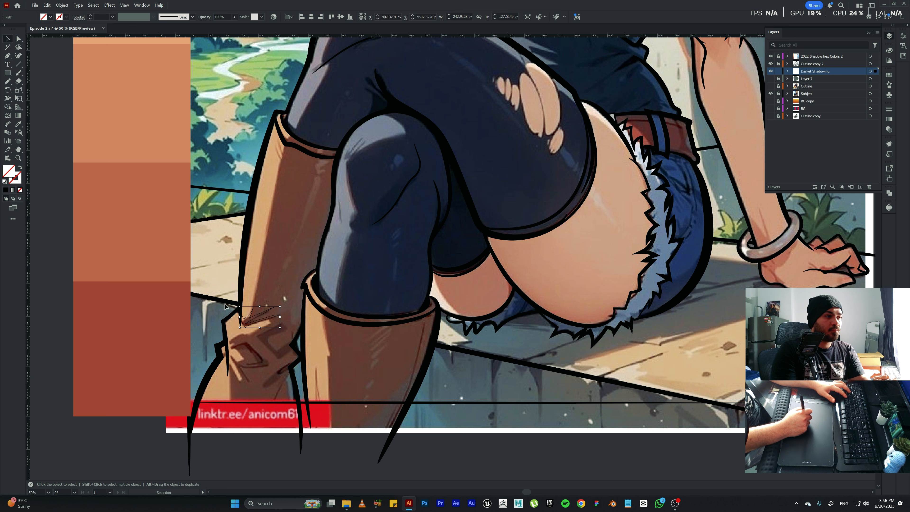
click(6, 190)
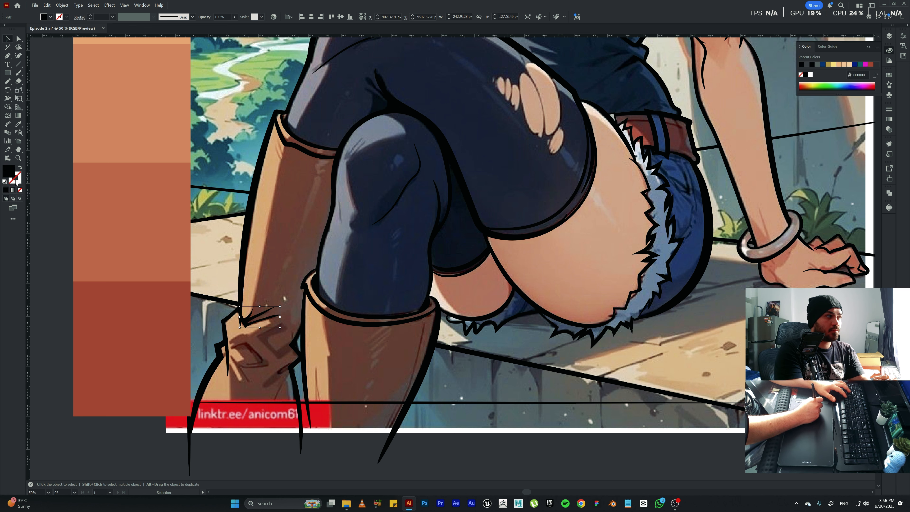
click(21, 168)
click(113, 249)
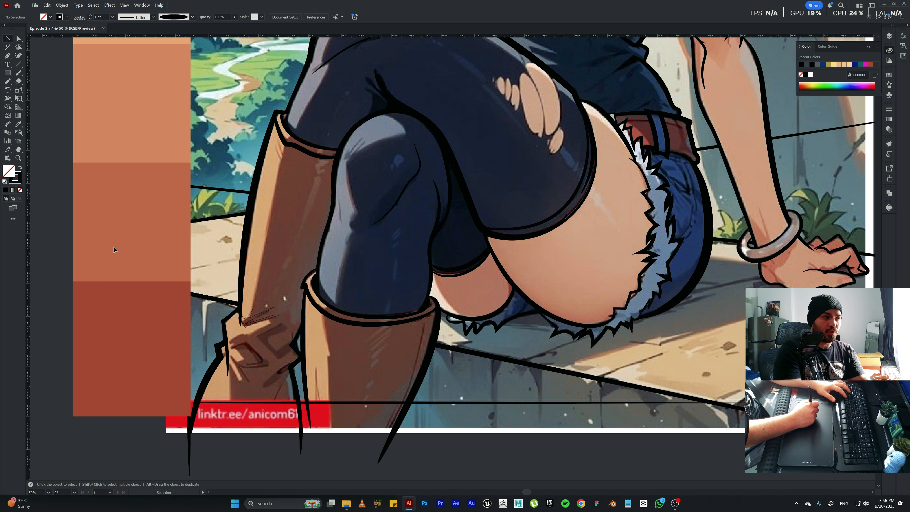
Outline the remaining dark fold shadows around the same boot's ankle with the Pencil tool.
key(n)
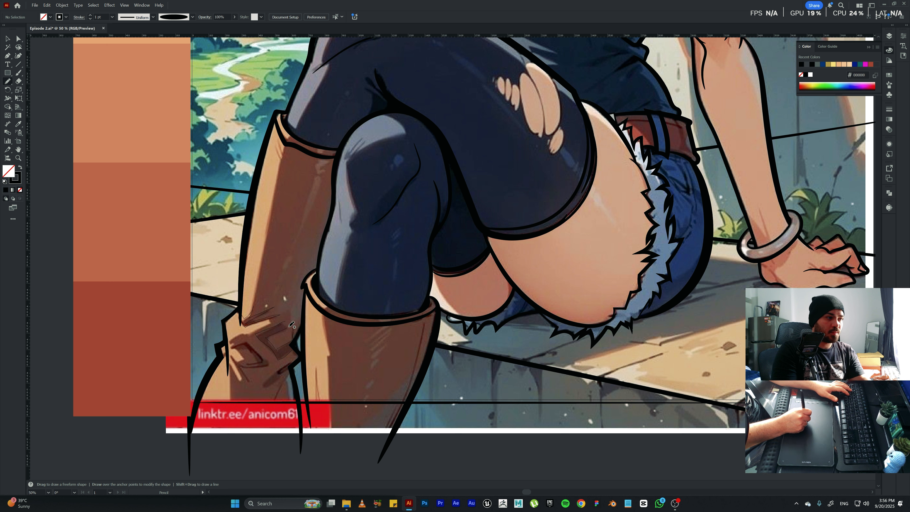
mouse_move(276, 330)
mouse_down()
mouse_move(285, 322)
mouse_move(273, 328)
mouse_up()
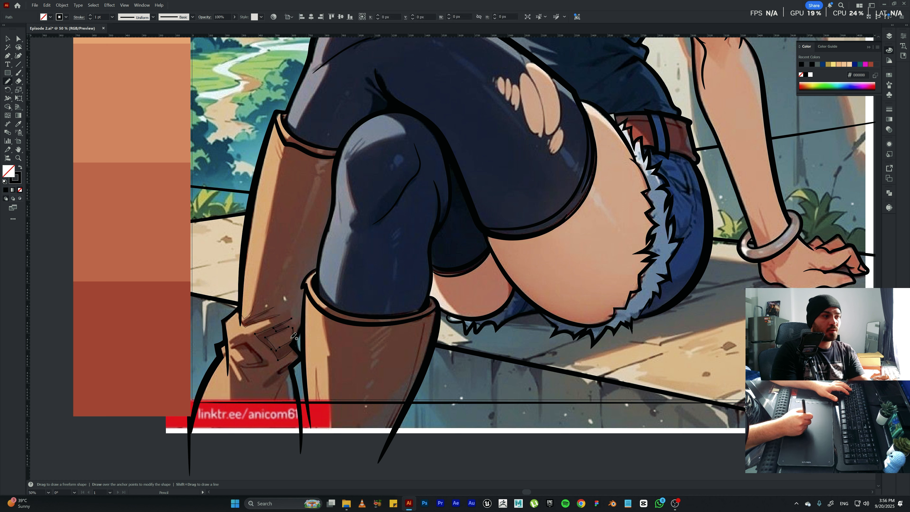
mouse_move(230, 347)
mouse_down()
mouse_move(250, 340)
mouse_move(268, 359)
mouse_move(258, 362)
mouse_move(273, 363)
mouse_move(247, 365)
mouse_move(265, 355)
mouse_move(251, 346)
mouse_up()
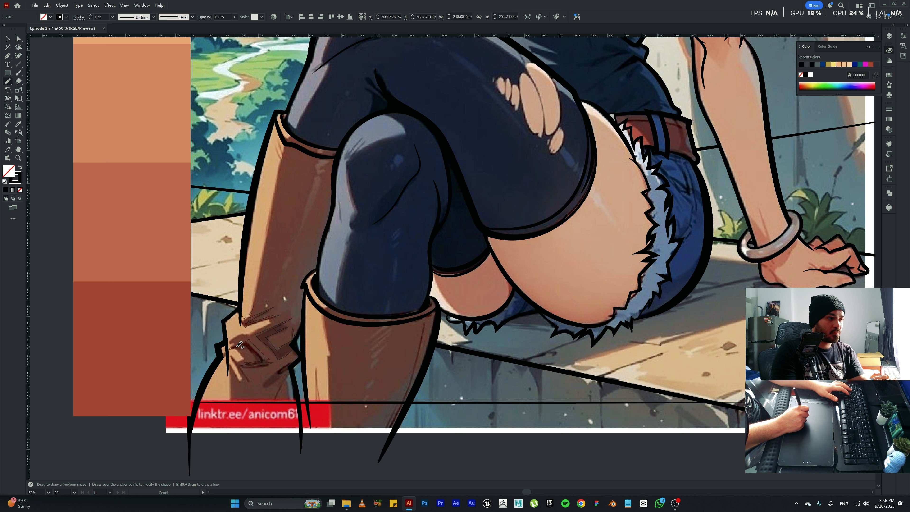
mouse_move(237, 346)
mouse_down()
mouse_move(245, 367)
mouse_move(232, 354)
mouse_up()
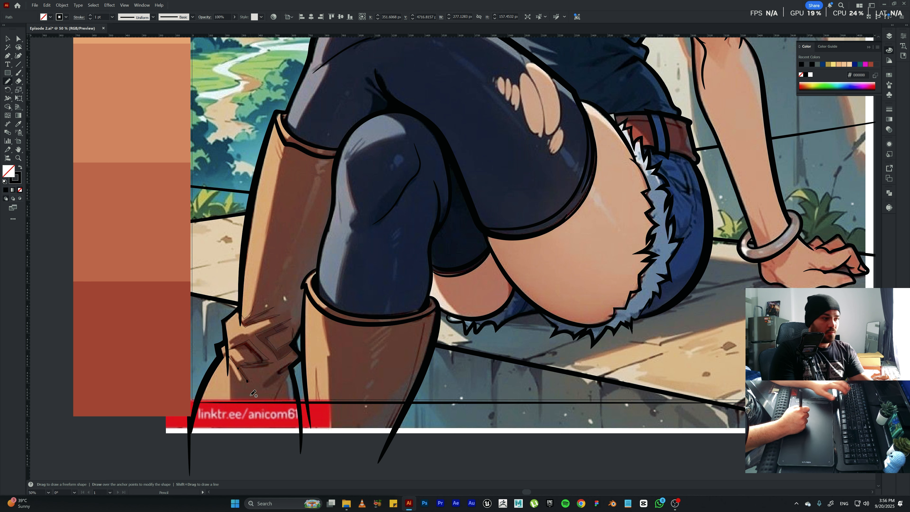
key(BackSpace)
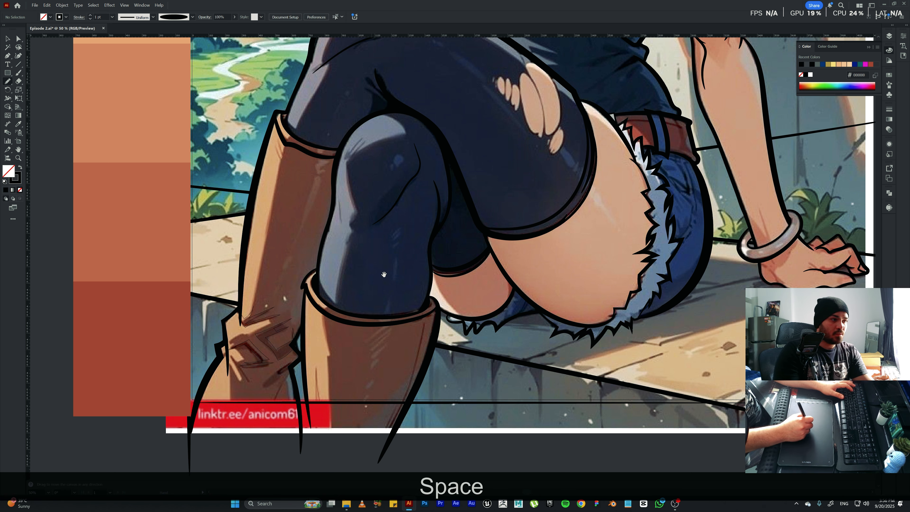
Outline the darkest shadows on the stockings, covering the crease behind the crossed knee, the lower leg and both kneecaps.
mouse_move(410, 318)
mouse_down()
mouse_move(341, 276)
mouse_move(302, 396)
mouse_up()
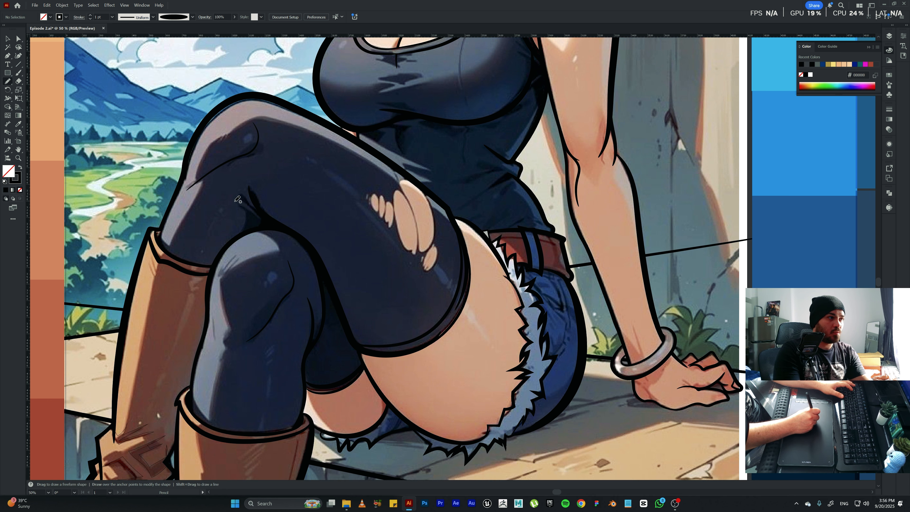
mouse_move(256, 214)
mouse_down()
mouse_move(239, 189)
mouse_move(255, 209)
mouse_up()
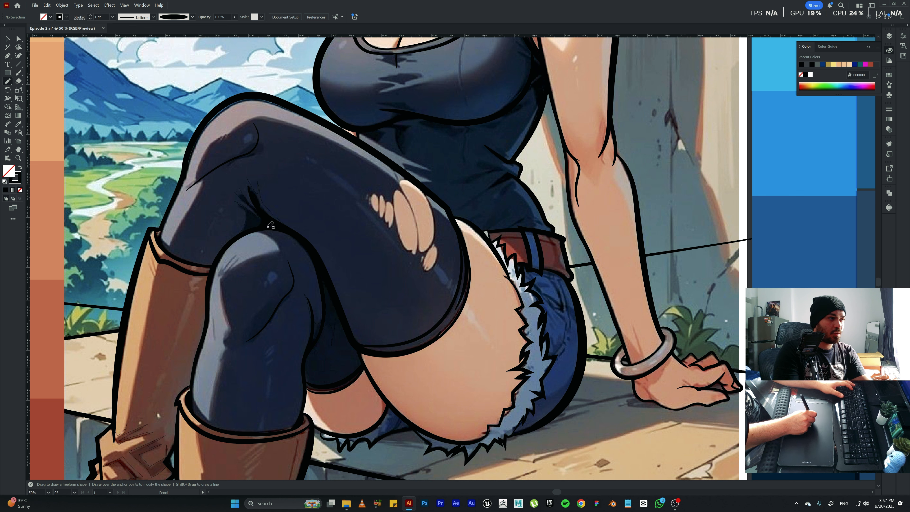
drag(232, 240, 240, 233)
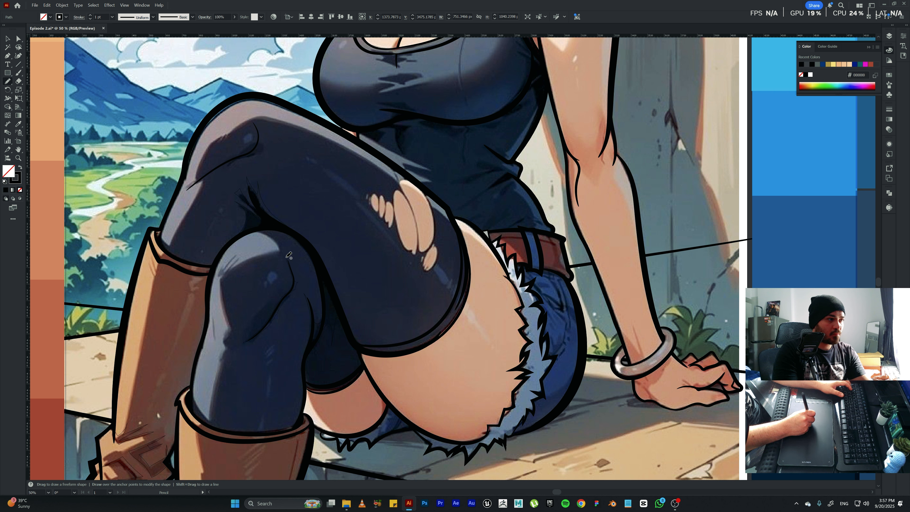
drag(286, 261, 285, 254)
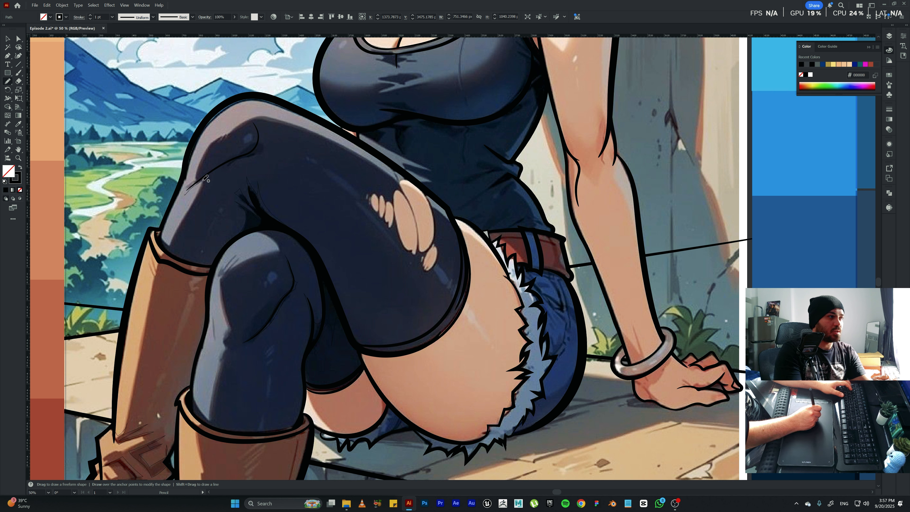
mouse_move(206, 178)
mouse_down()
mouse_move(263, 148)
mouse_move(259, 130)
mouse_up()
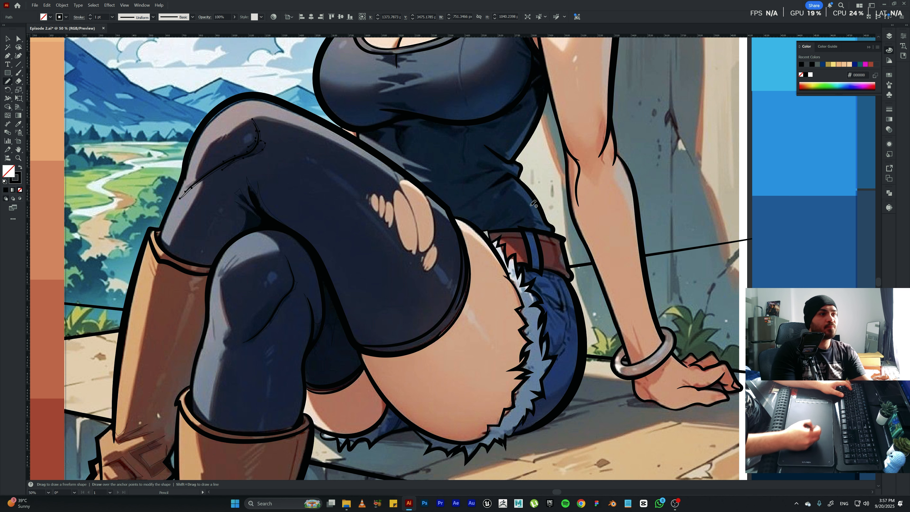
Outline the dark shadows on the denim shorts, between the thighs and along the folds near the outer hip.
key(space)
mouse_move(487, 244)
mouse_down()
mouse_move(453, 254)
mouse_move(423, 126)
mouse_up()
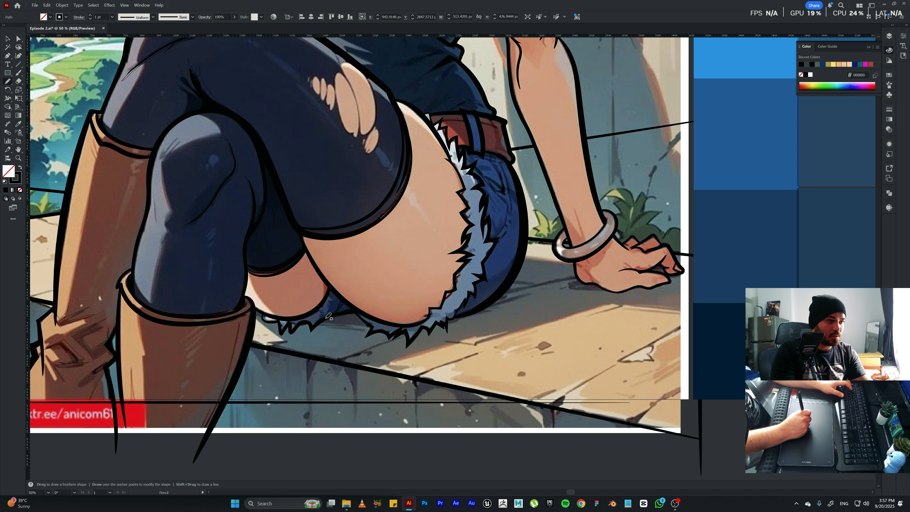
drag(325, 318, 332, 303)
drag(513, 294, 426, 377)
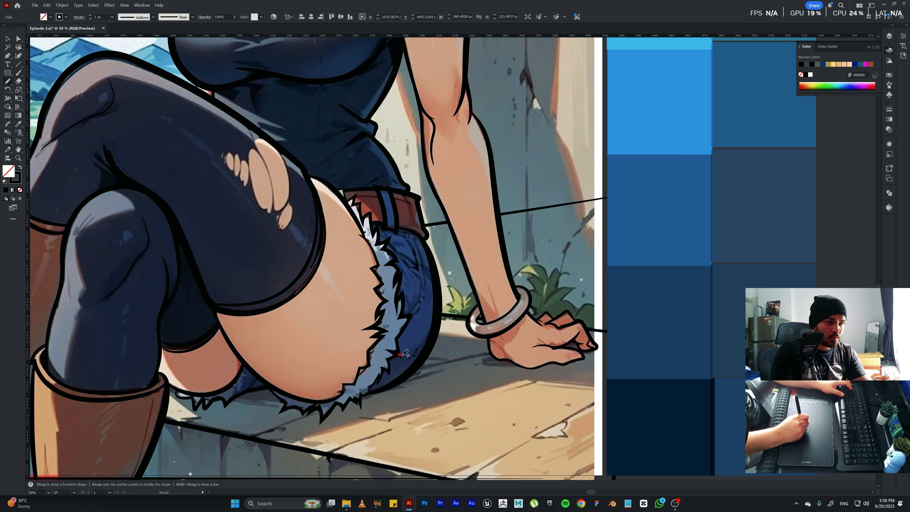
key(space)
drag(430, 263, 422, 328)
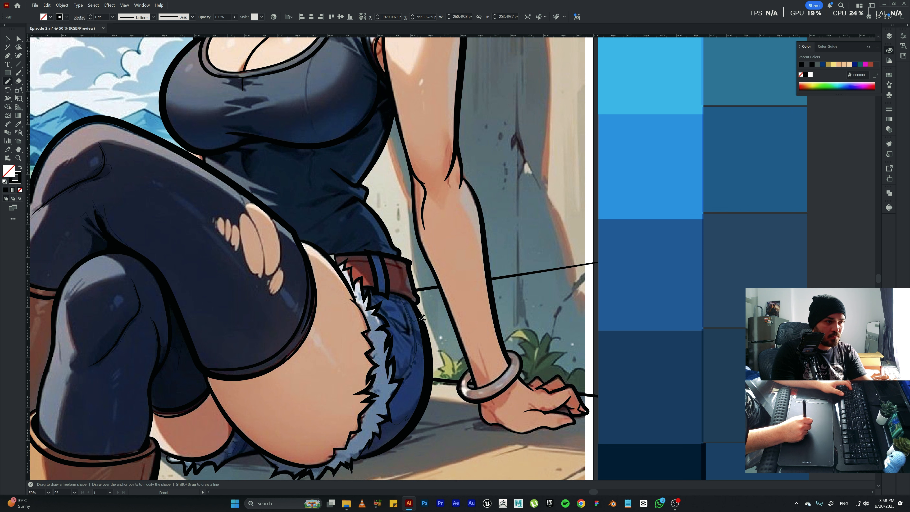
drag(410, 366, 414, 356)
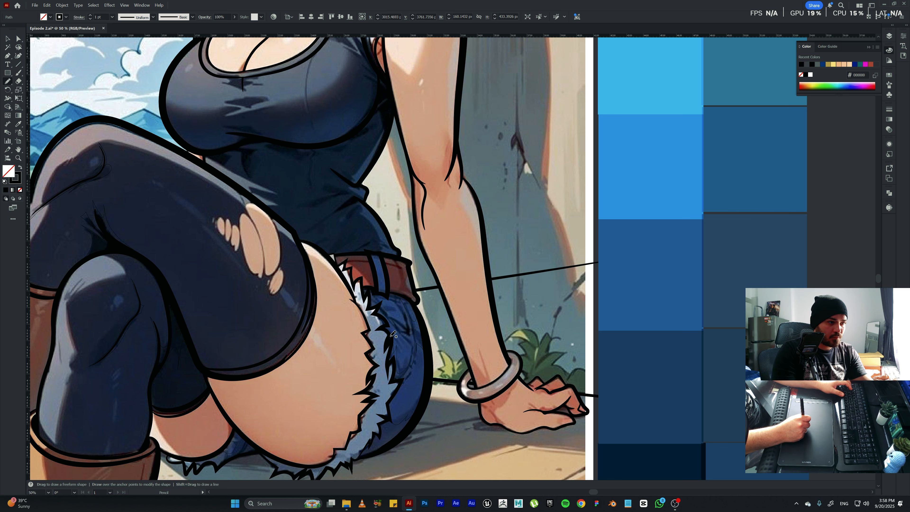
Outline the shadow on the belt beneath the shirt hem with the Pencil tool.
key(space)
drag(388, 277, 397, 314)
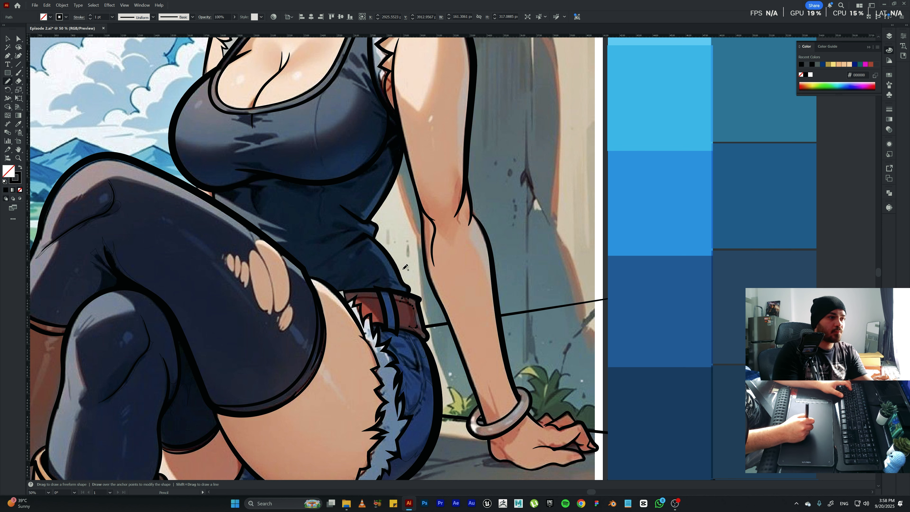
drag(401, 292, 421, 316)
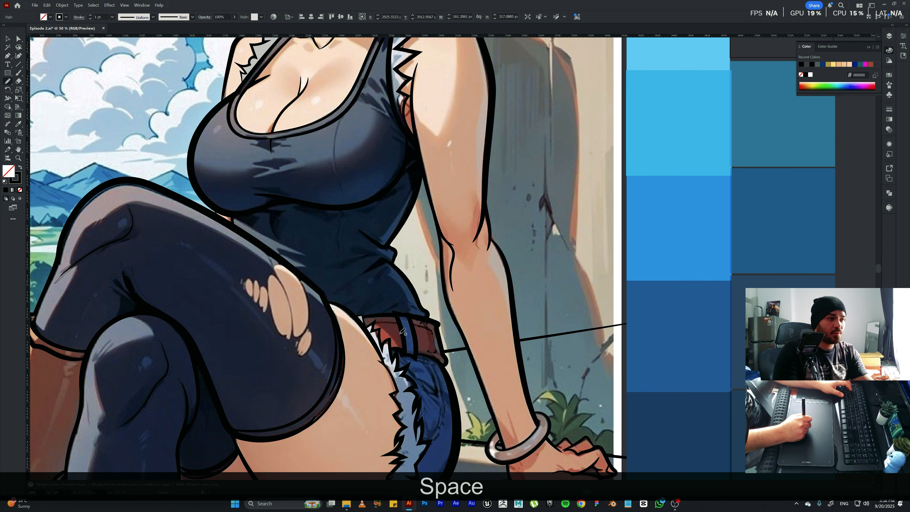
click(391, 315)
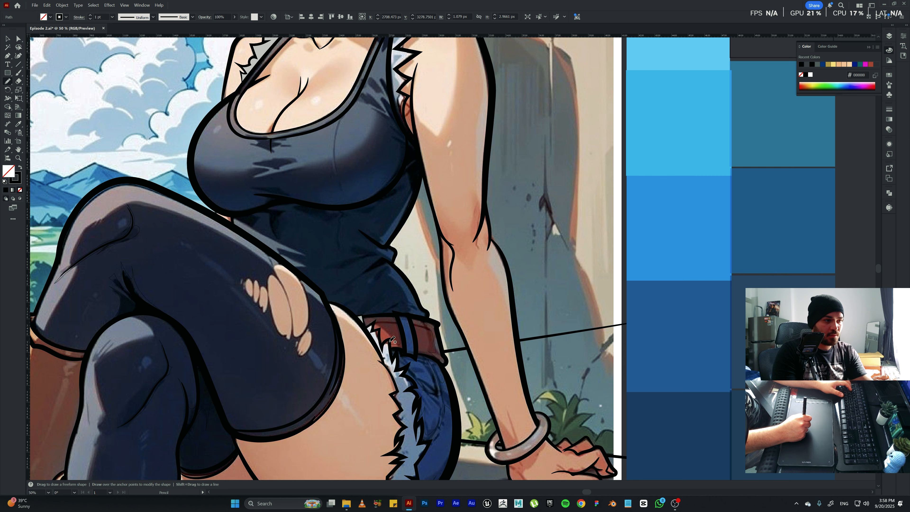
Outline the dark fold shadows on the tank top around the waist, following the reference.
key(space)
drag(394, 294, 401, 337)
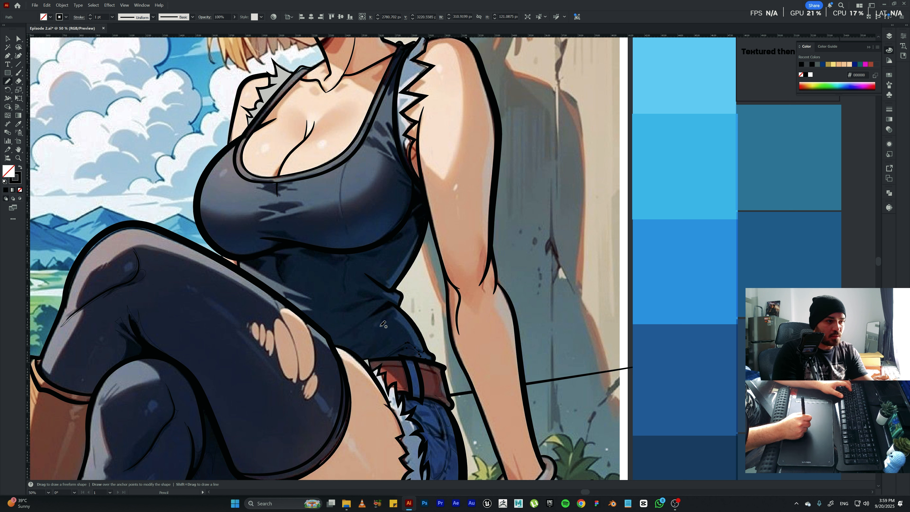
mouse_move(390, 311)
mouse_down()
mouse_move(381, 327)
mouse_move(388, 313)
mouse_up()
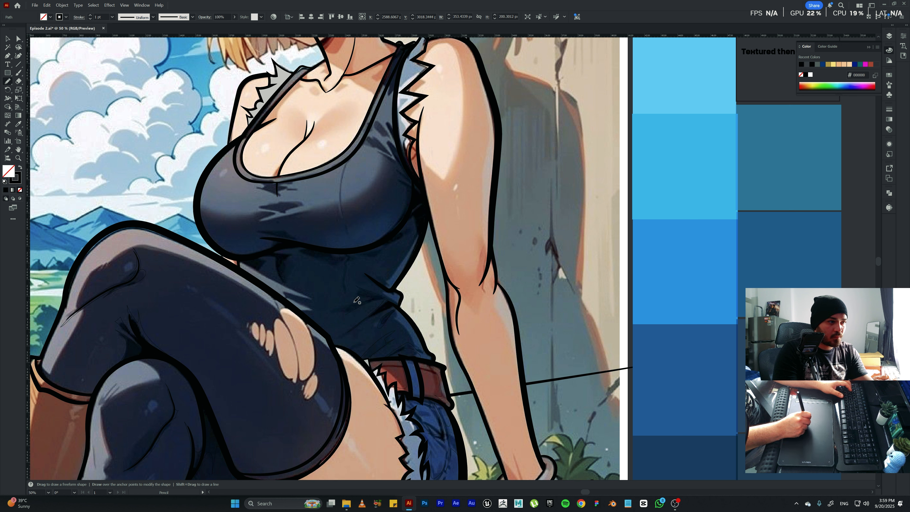
drag(355, 309, 346, 315)
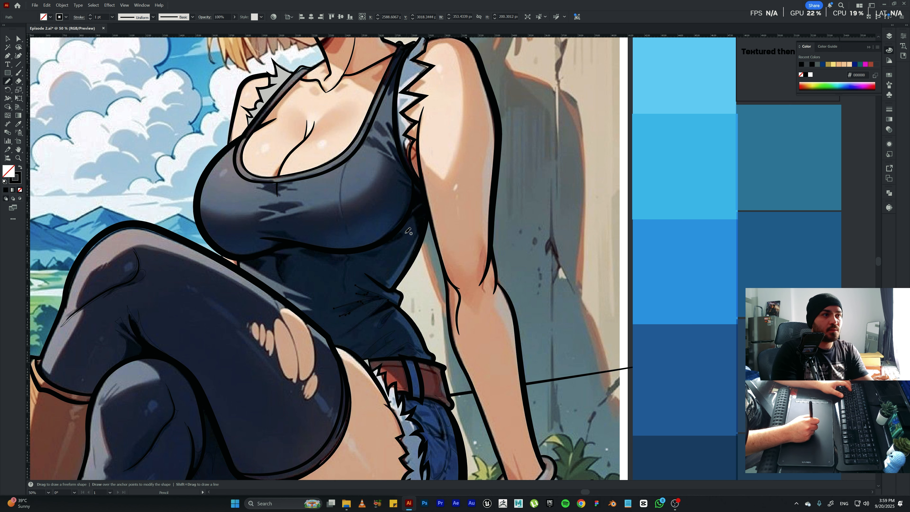
Outline the dark tank-top shadows beside the armhole and along the underside of the bust with the Pencil tool.
drag(408, 231, 401, 279)
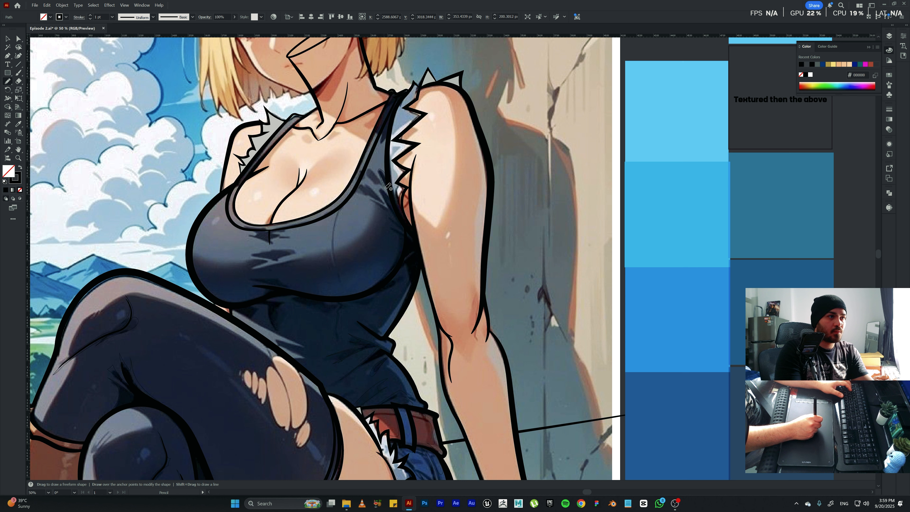
drag(381, 188, 391, 216)
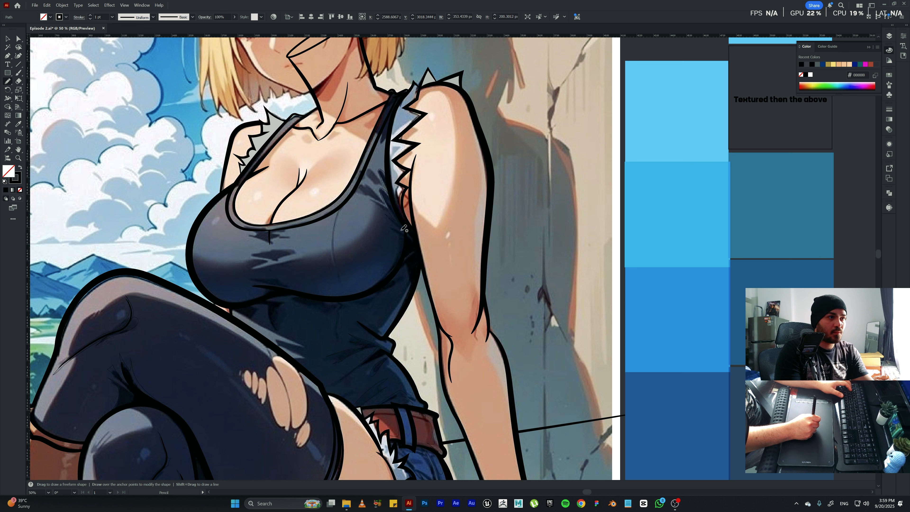
mouse_move(385, 227)
mouse_down()
mouse_move(398, 247)
mouse_move(393, 264)
mouse_move(363, 290)
mouse_move(302, 293)
mouse_up()
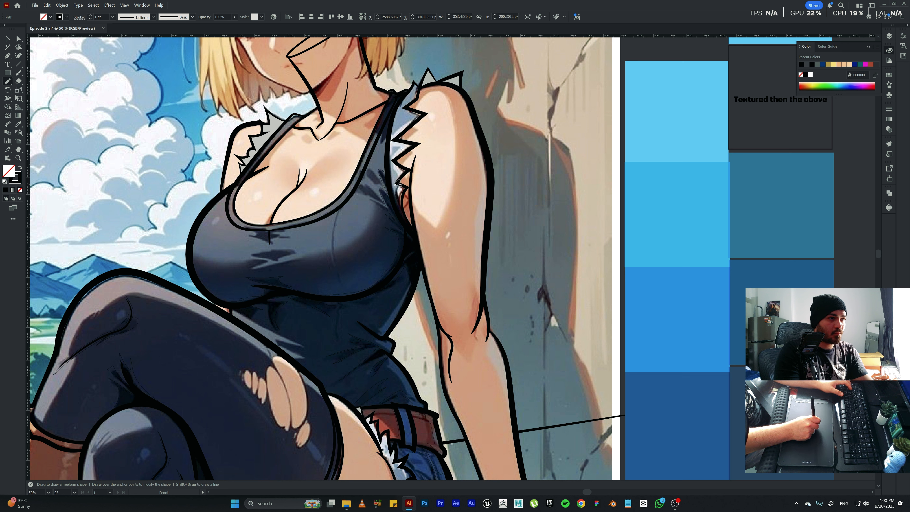
ctrl+click(385, 175)
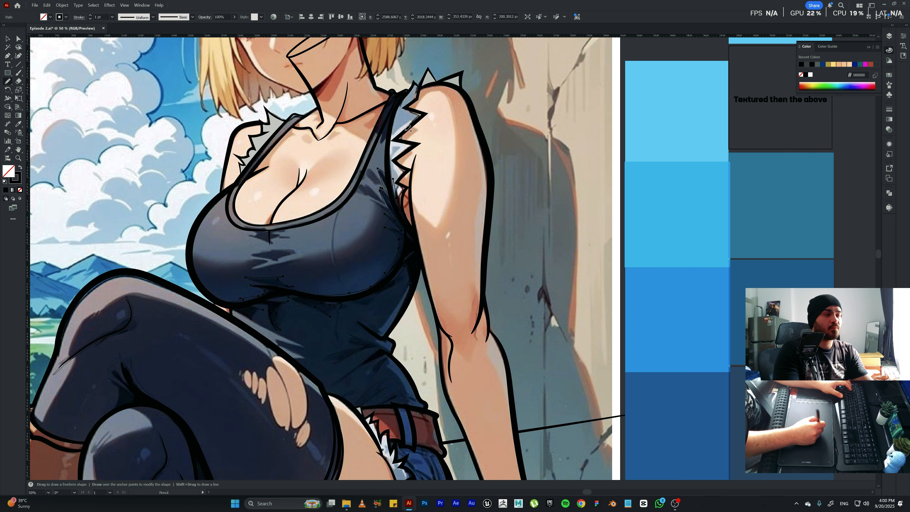
Outline the dark shadows on the front folds beneath the neckline and along the chest crease above it.
key(space)
drag(386, 158, 380, 225)
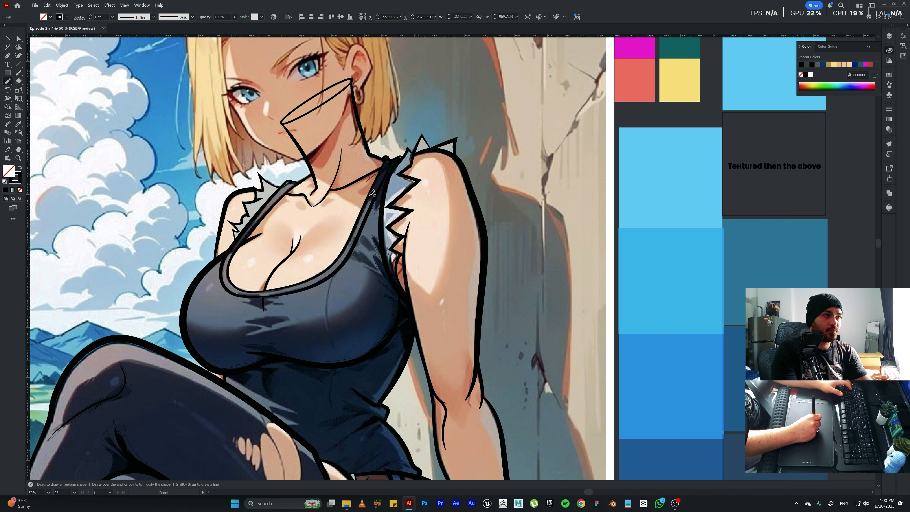
key(space)
mouse_move(283, 301)
mouse_down()
mouse_move(323, 244)
mouse_move(284, 260)
mouse_move(329, 257)
mouse_move(309, 268)
mouse_move(274, 262)
mouse_move(319, 239)
mouse_move(304, 250)
mouse_up()
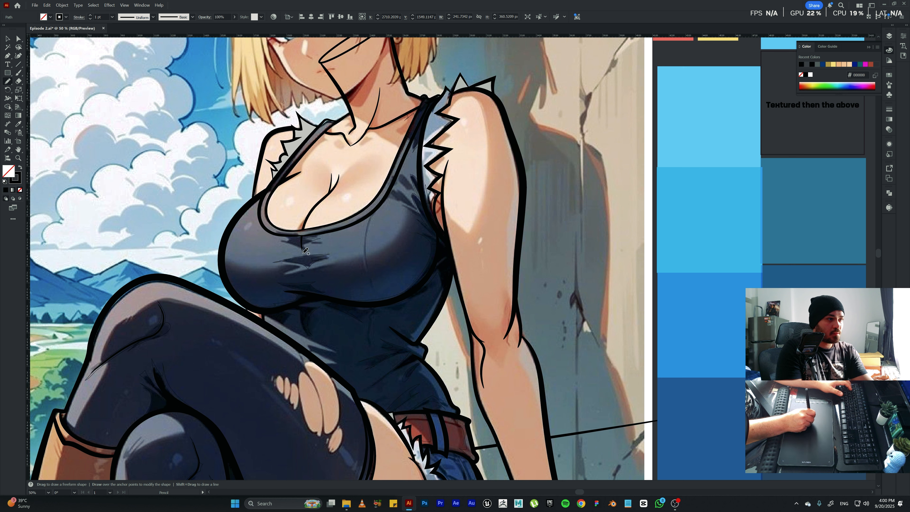
mouse_move(284, 240)
mouse_down()
mouse_move(334, 230)
mouse_move(303, 238)
mouse_up()
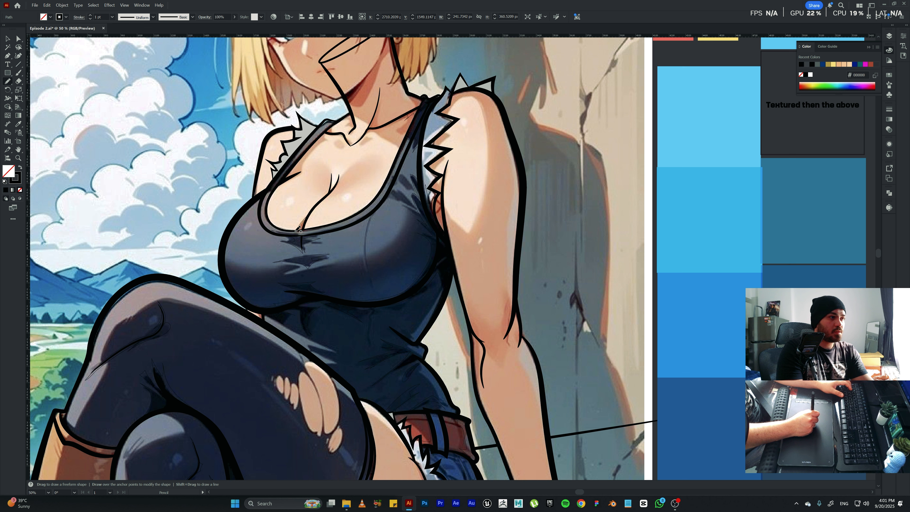
drag(314, 211, 326, 201)
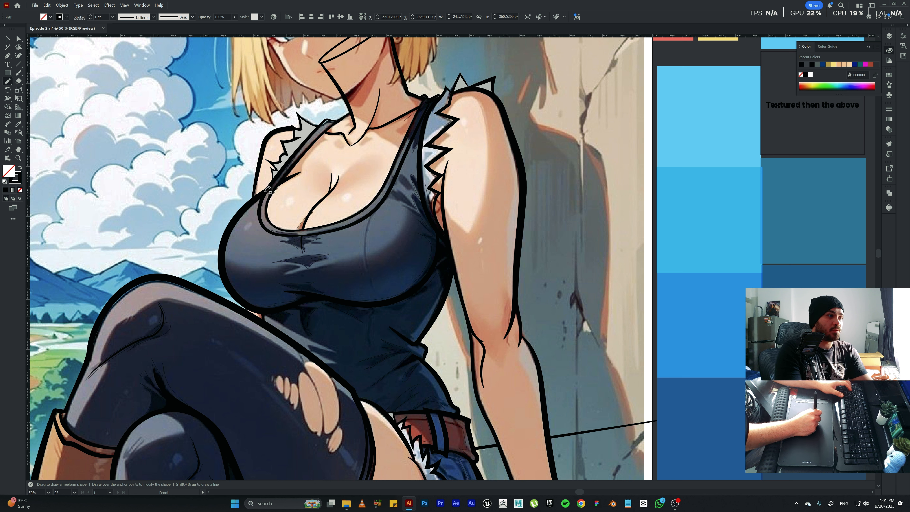
Outline the dark shadow on the neck beneath the jaw, following the reference.
drag(352, 130, 312, 210)
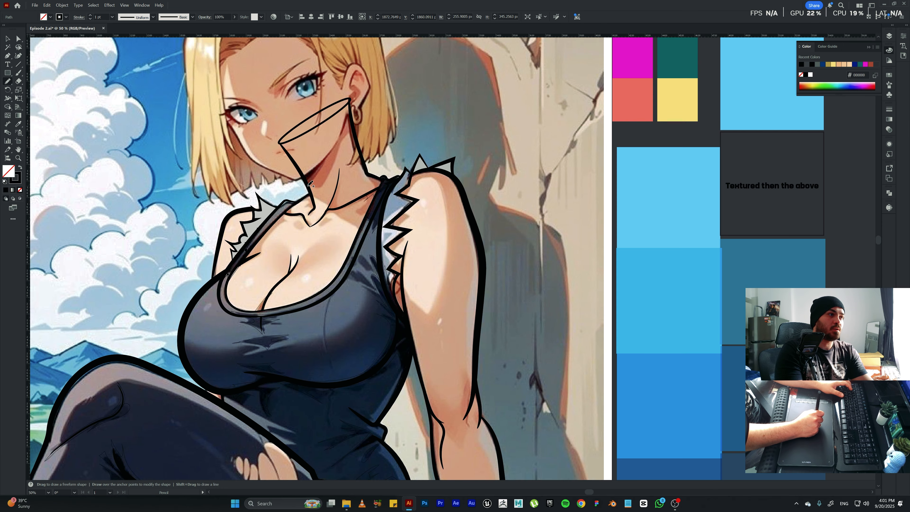
mouse_move(336, 140)
mouse_down()
mouse_move(346, 127)
mouse_move(357, 150)
mouse_up()
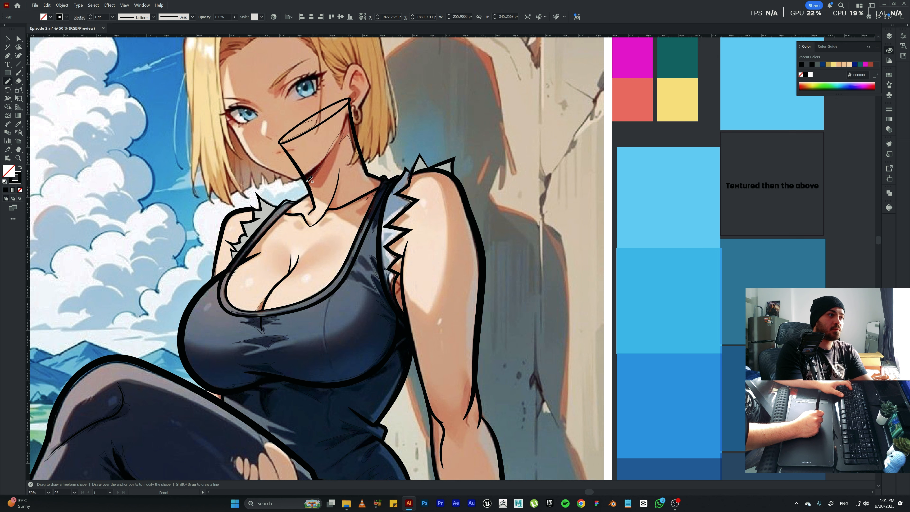
key(space)
drag(369, 179, 384, 87)
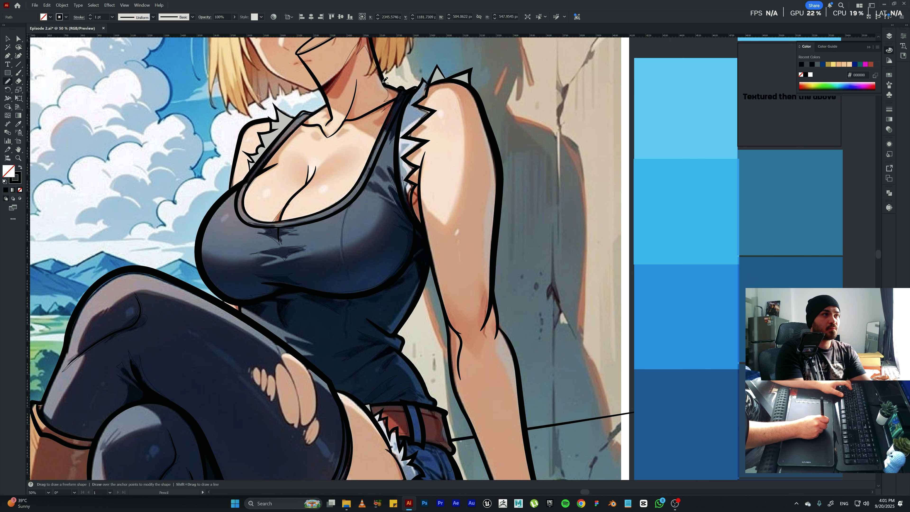
key(space)
drag(311, 114, 325, 89)
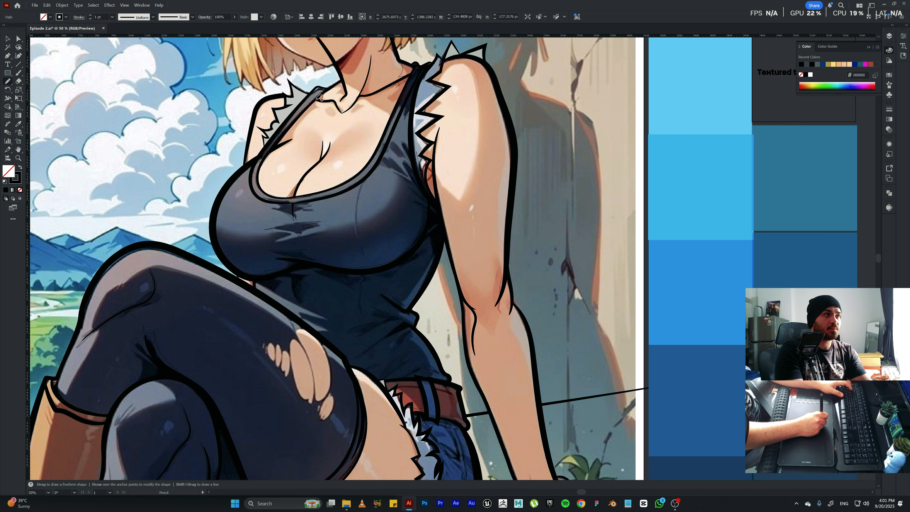
Turn all the shadow outlines into solid black fills without a stroke and combine them using Pathfinder.
key(space)
drag(319, 266, 346, 103)
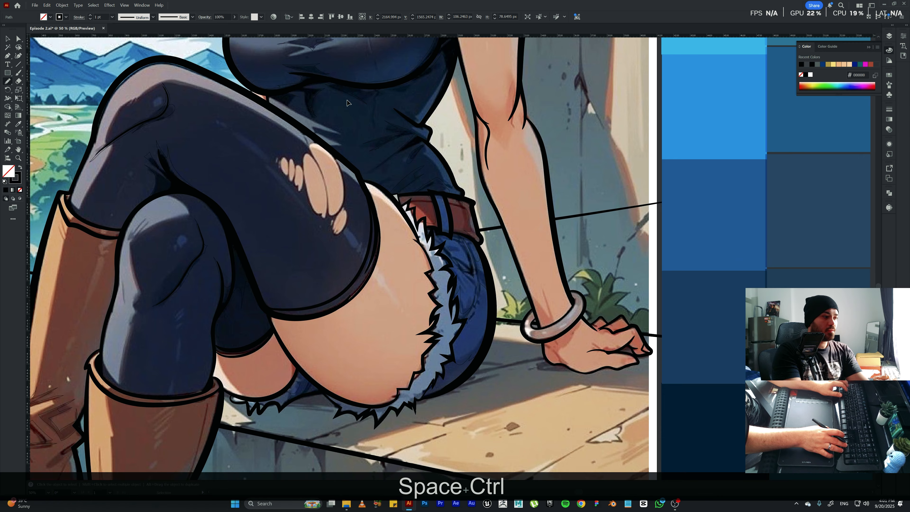
key(ctrl+0)
drag(369, 334, 362, 258)
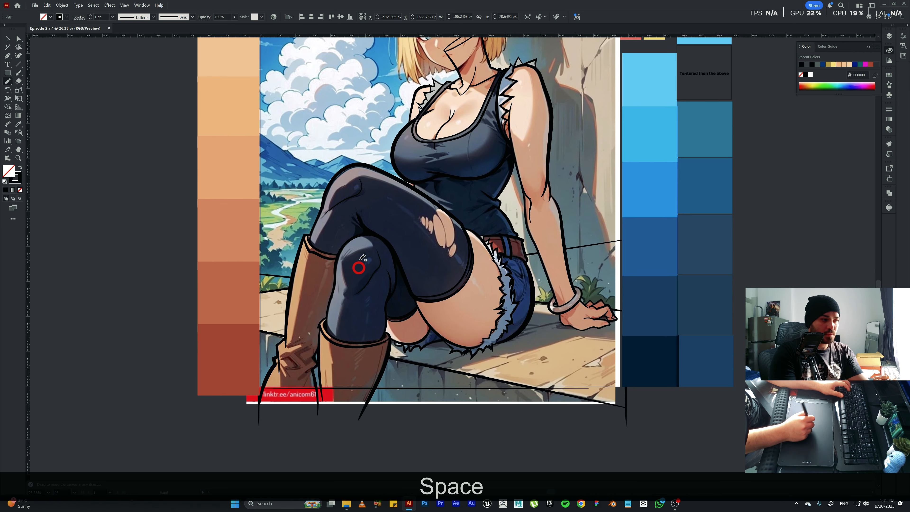
key(ctrl+a)
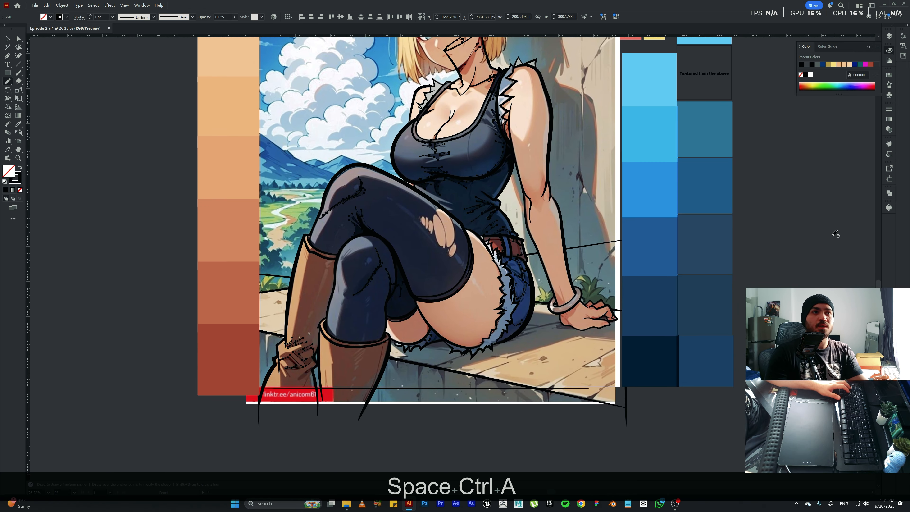
click(20, 166)
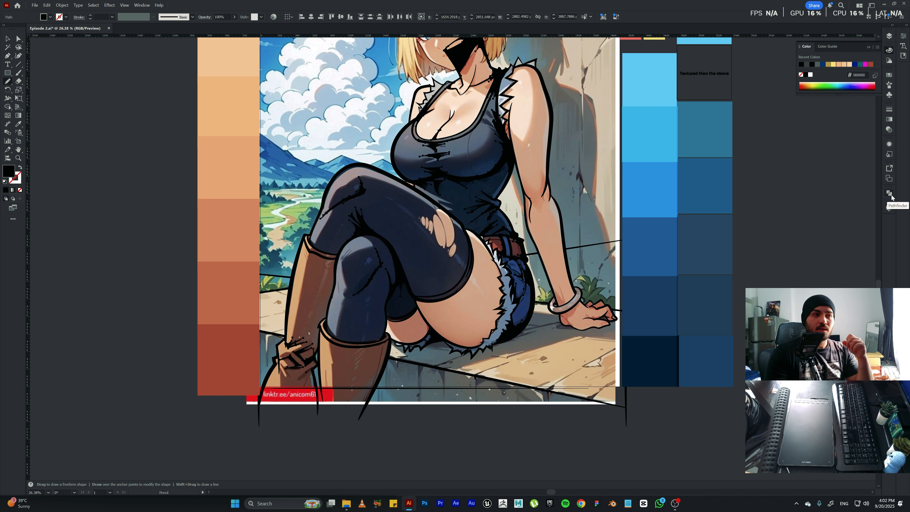
click(890, 194)
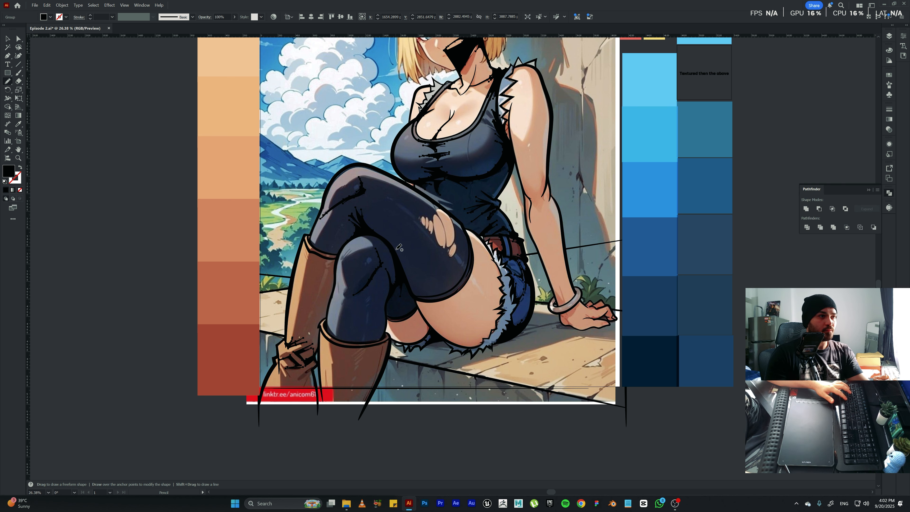
key(v)
click(396, 223)
click(396, 222)
key(space)
drag(394, 216, 398, 283)
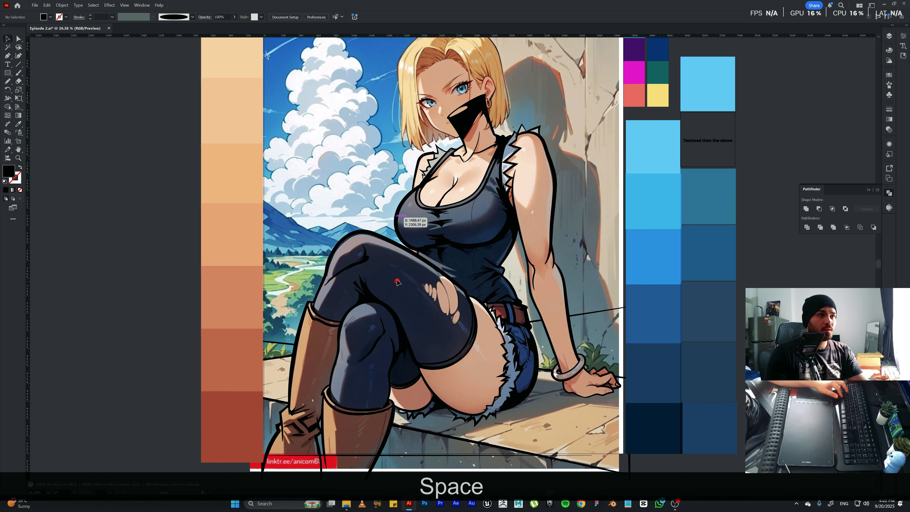
Duplicate the Darket Shadowing layer and place the copy, unlocked, beneath the locked original.
key(ctrl+a)
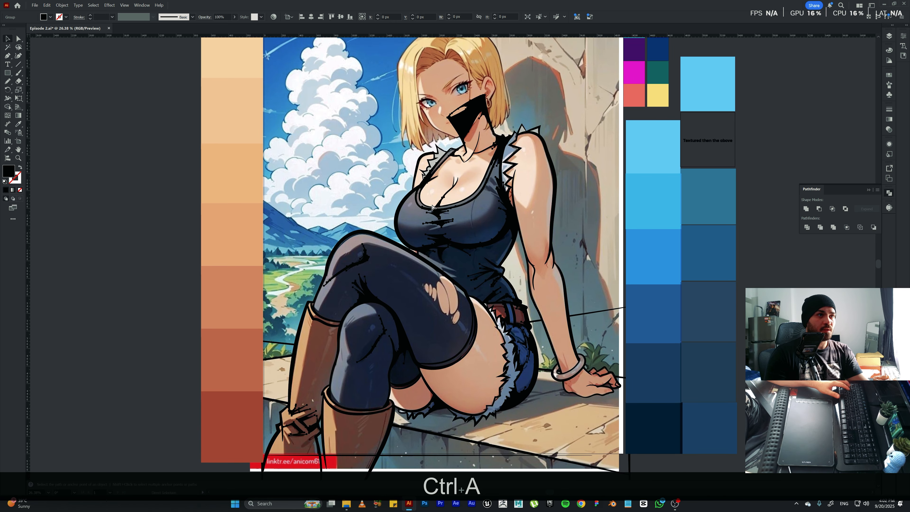
key(ctrl+c)
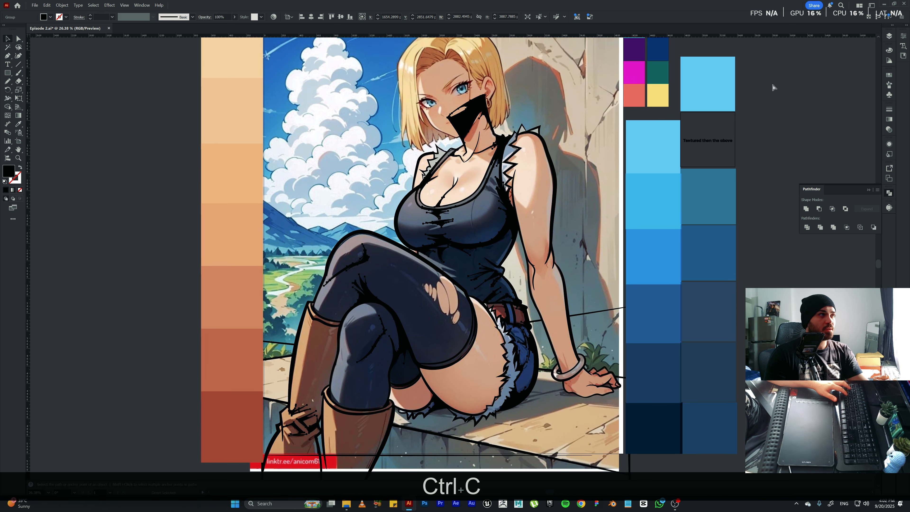
click(886, 36)
click(776, 72)
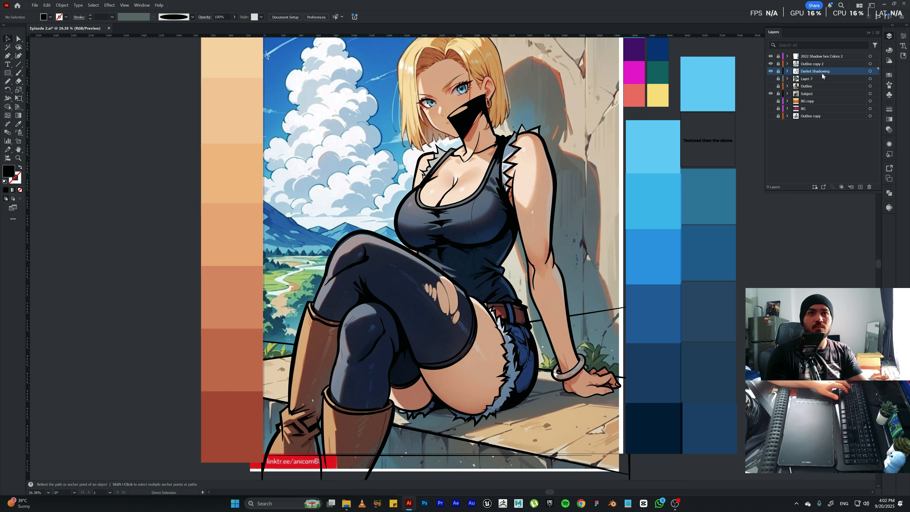
drag(863, 189, 860, 188)
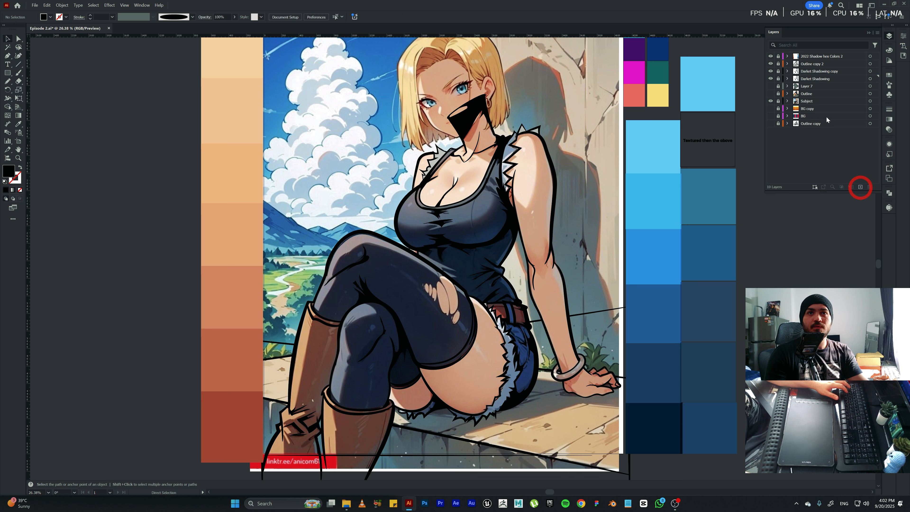
click(778, 81)
click(785, 80)
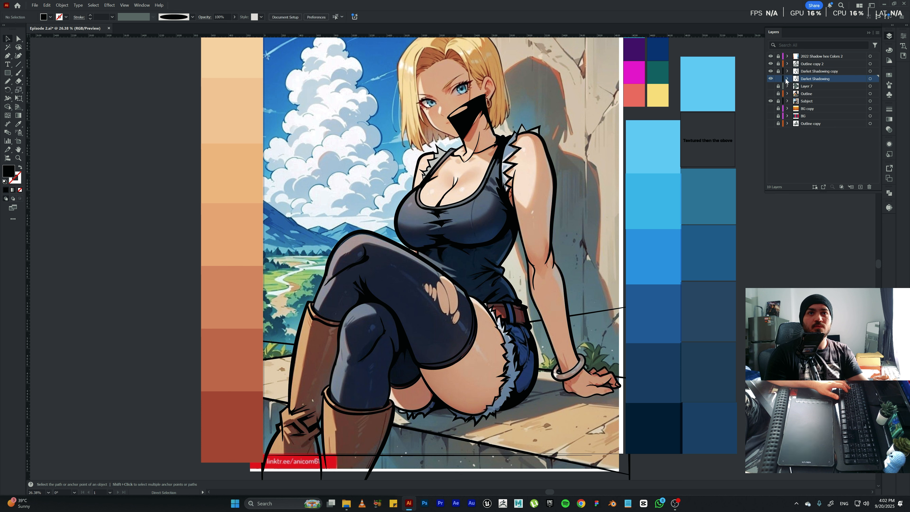
drag(808, 73, 790, 84)
click(777, 79)
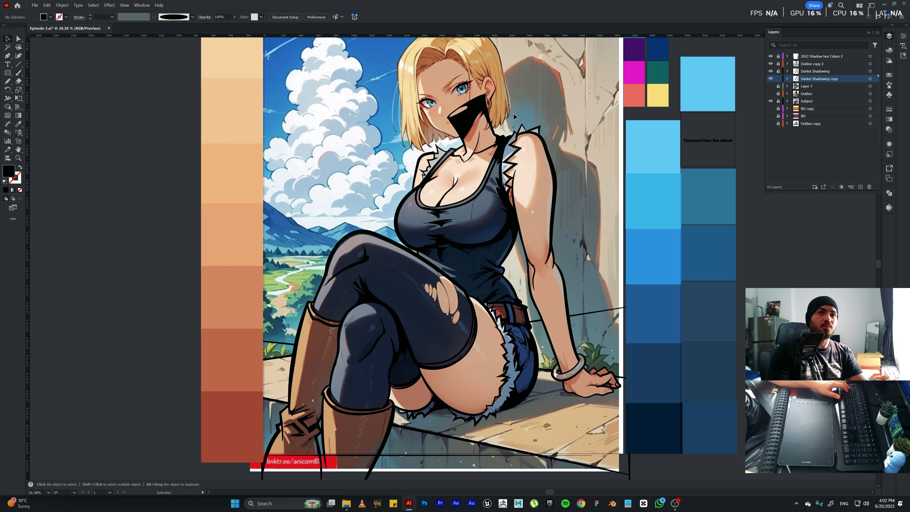
Set the artwork on the Darket Shadowing copy layer to 40% opacity and hide the original Darket Shadowing layer.
key(ctrl+a)
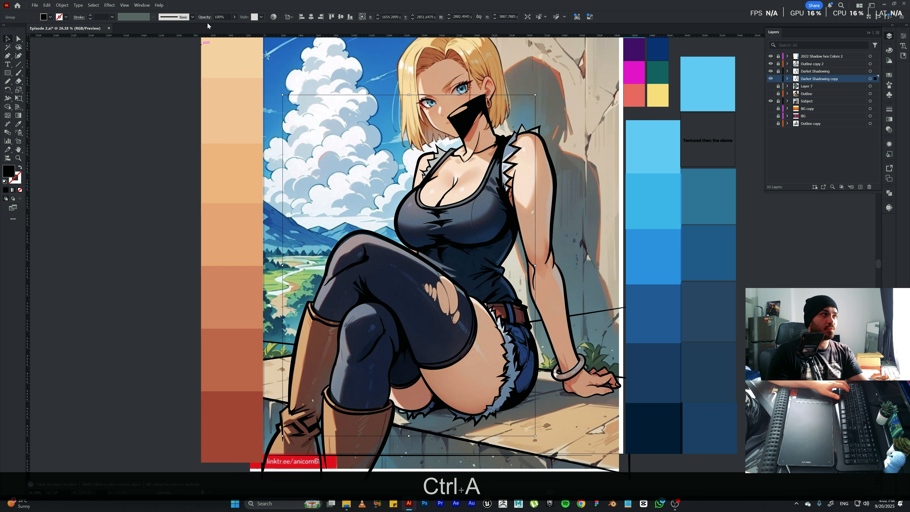
click(224, 16)
text(40)
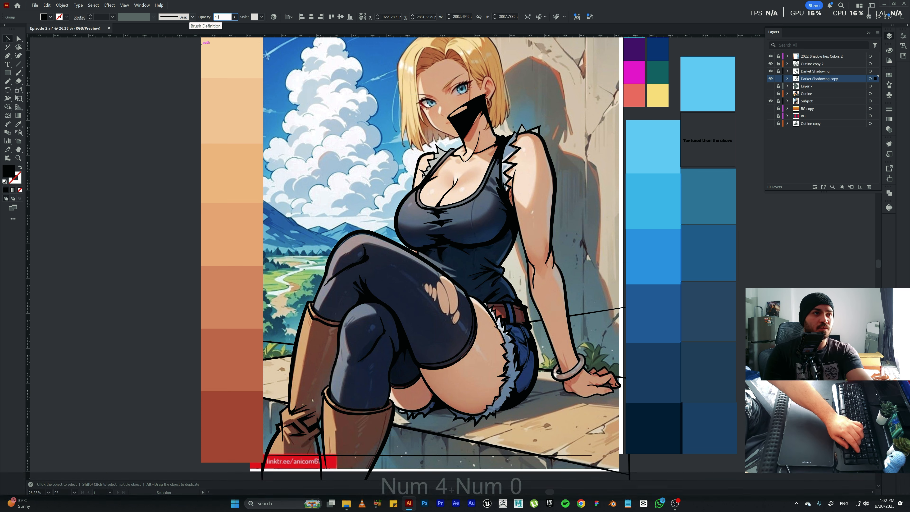
key(Return)
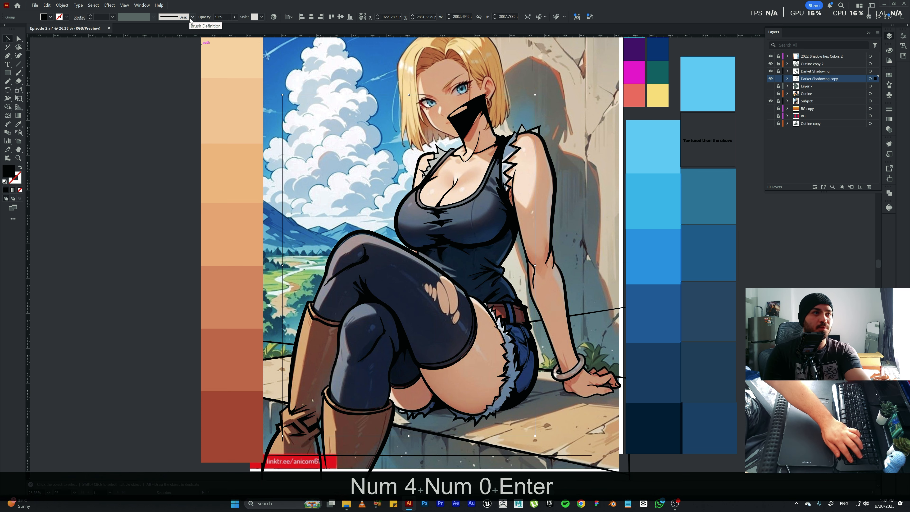
click(770, 71)
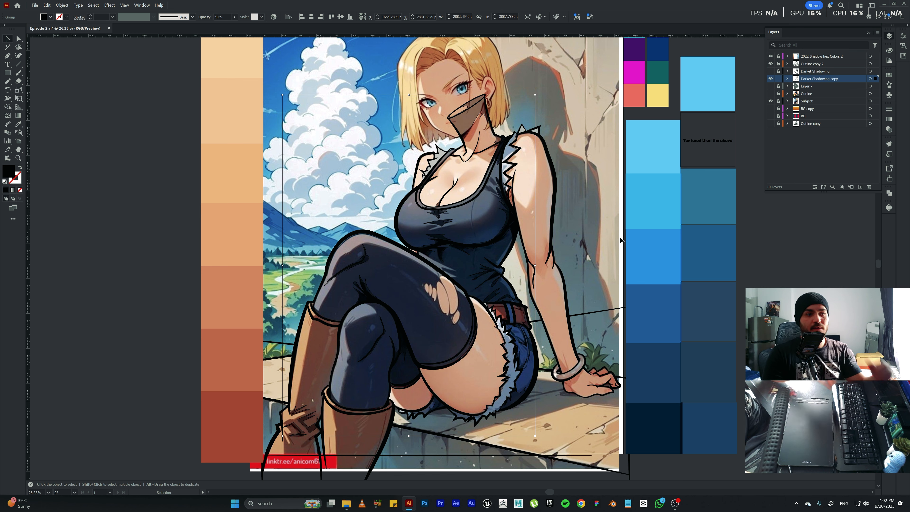
click(621, 247)
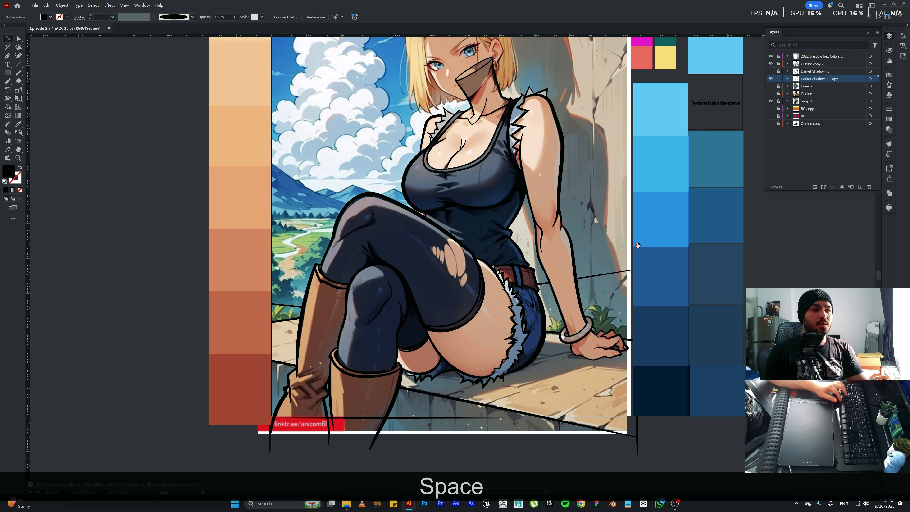
Zoom in on the legs and boots and switch to the Pencil tool.
key(ctrl+KP_Add)
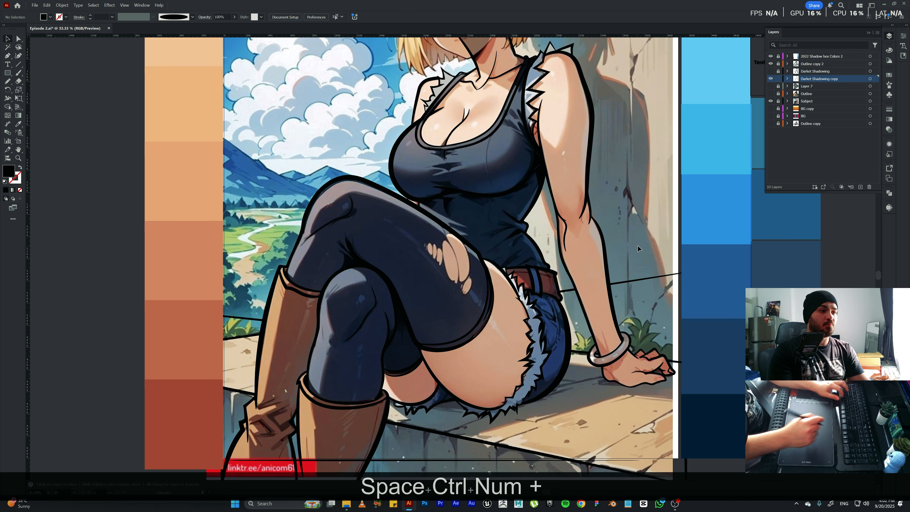
key(space)
drag(416, 346, 420, 282)
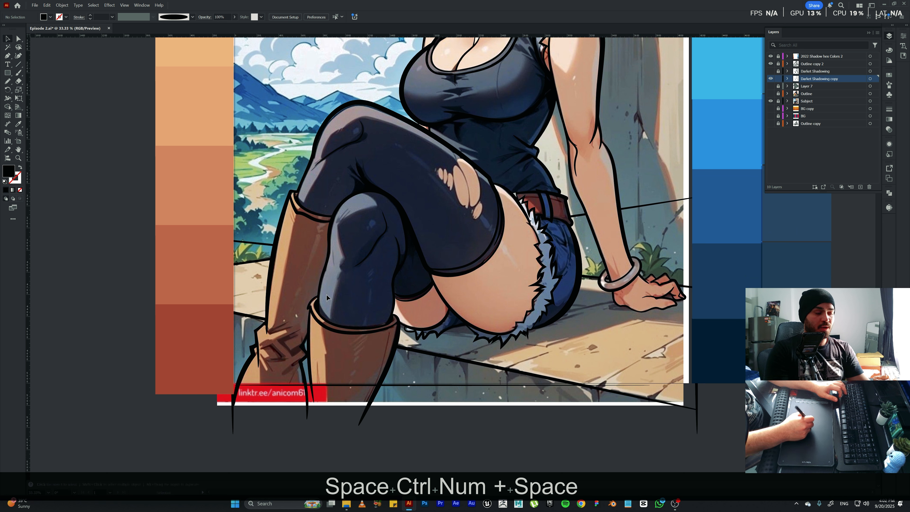
key(n)
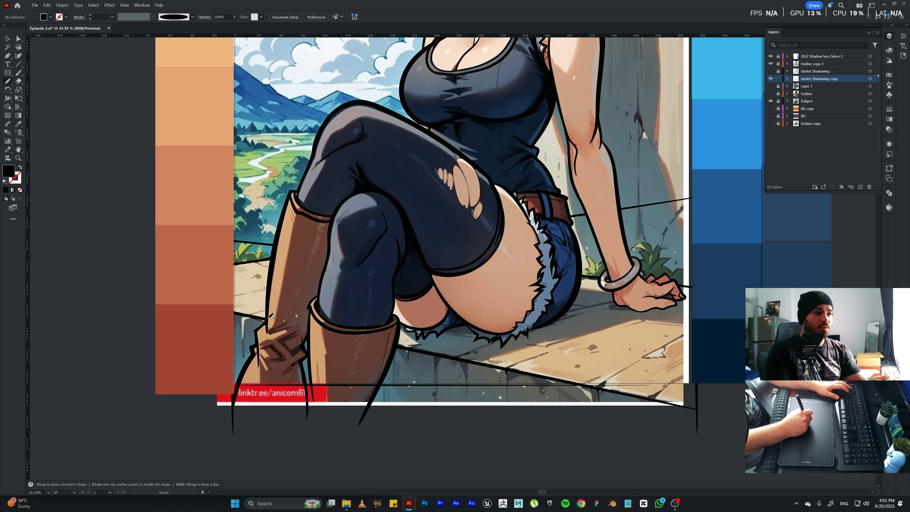
drag(272, 324, 278, 309)
key(BackSpace)
key(BackSpace)
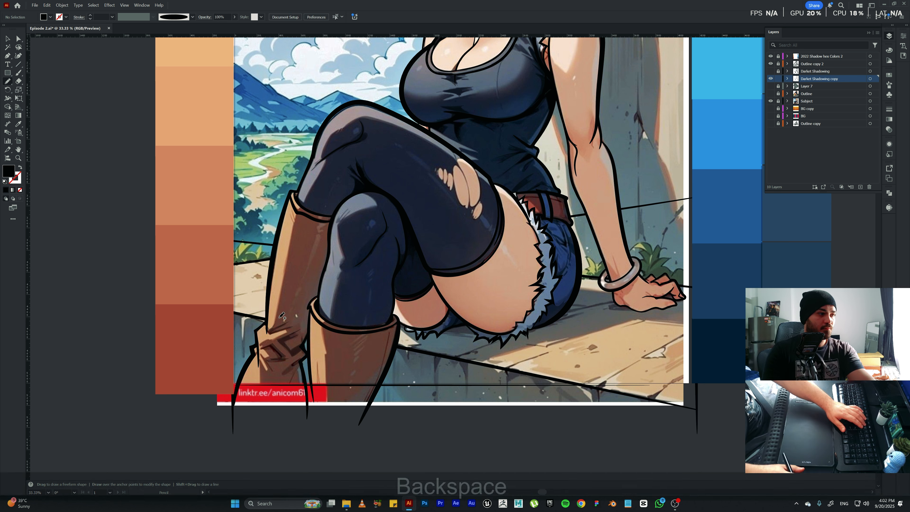
Swap to a black stroke without fill and draw shadow outlines around the crossed straps at the rear boot's ankle.
click(21, 168)
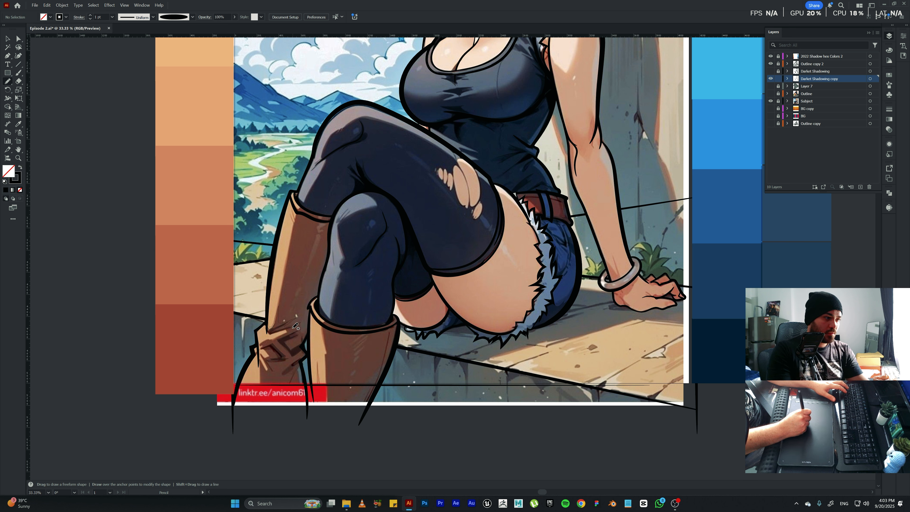
drag(294, 330, 306, 328)
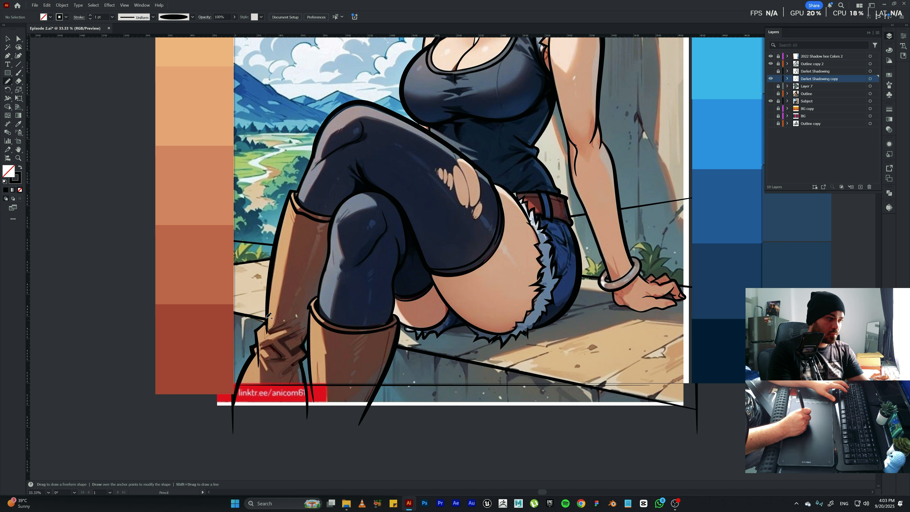
drag(268, 321, 274, 325)
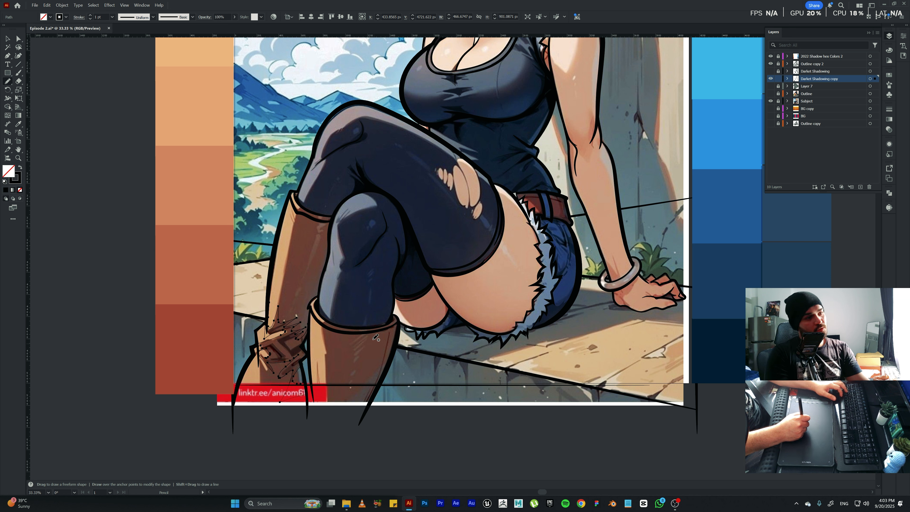
Hide the selection edges and draw a closed shadow outline along the outer side of the front boot, from its cuff downward.
key(ctrl+h)
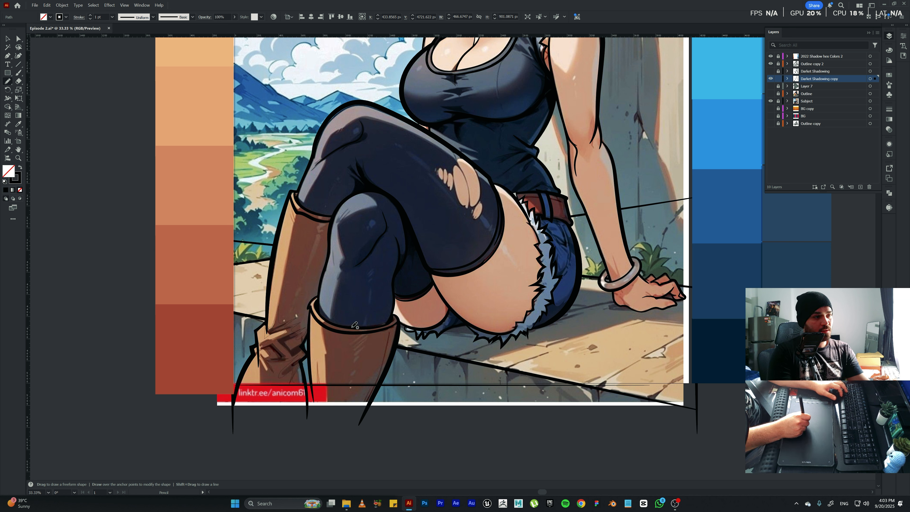
mouse_move(363, 335)
mouse_down()
mouse_move(378, 338)
mouse_move(376, 356)
mouse_move(346, 437)
mouse_up()
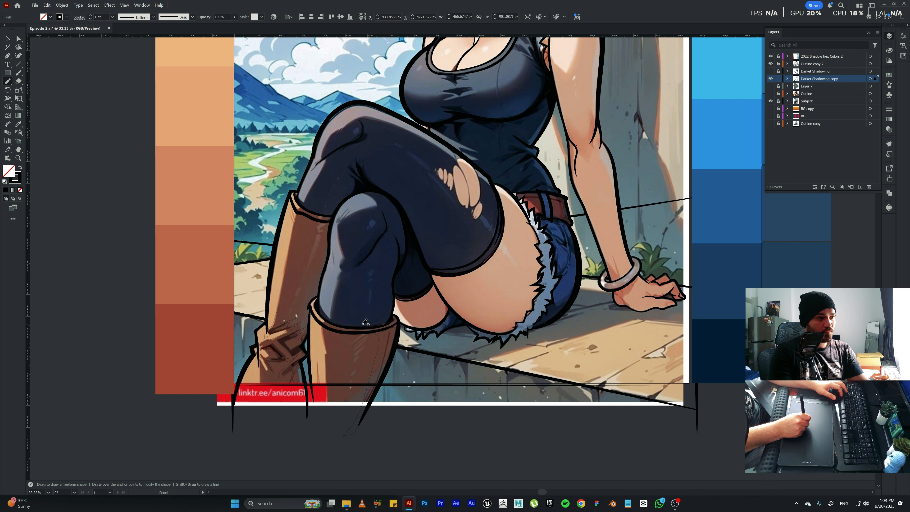
drag(370, 327, 378, 347)
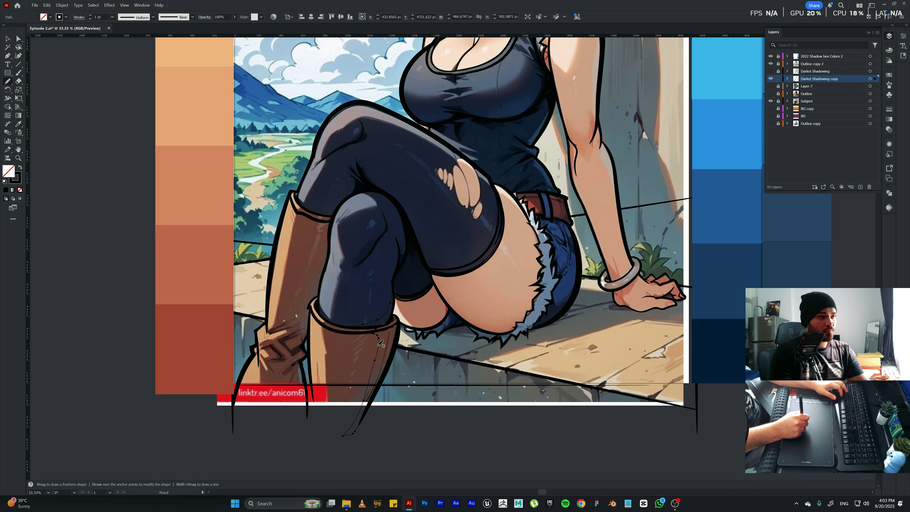
Draw shadow outlines on the front leg's stocking below the knee and on the bare thigh underneath the crossed leg.
key(space)
drag(377, 285, 370, 310)
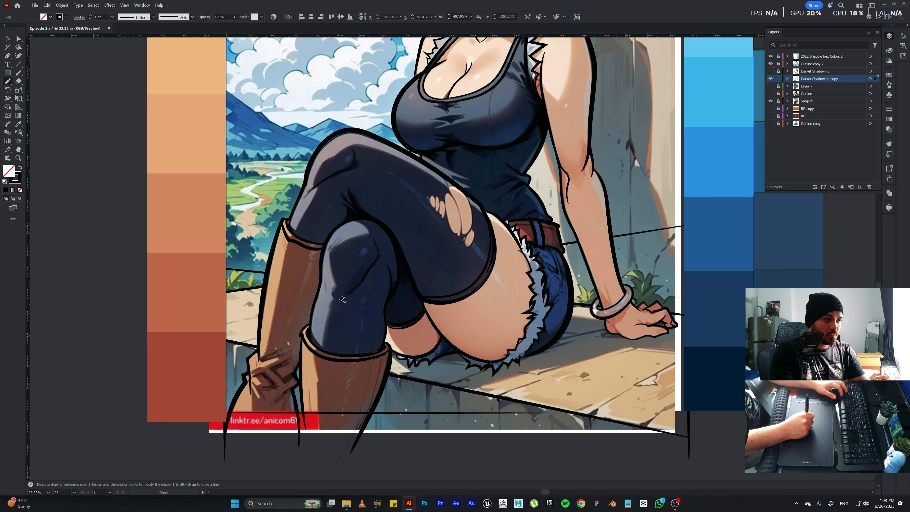
mouse_move(374, 274)
mouse_down()
mouse_move(381, 240)
mouse_move(370, 231)
mouse_up()
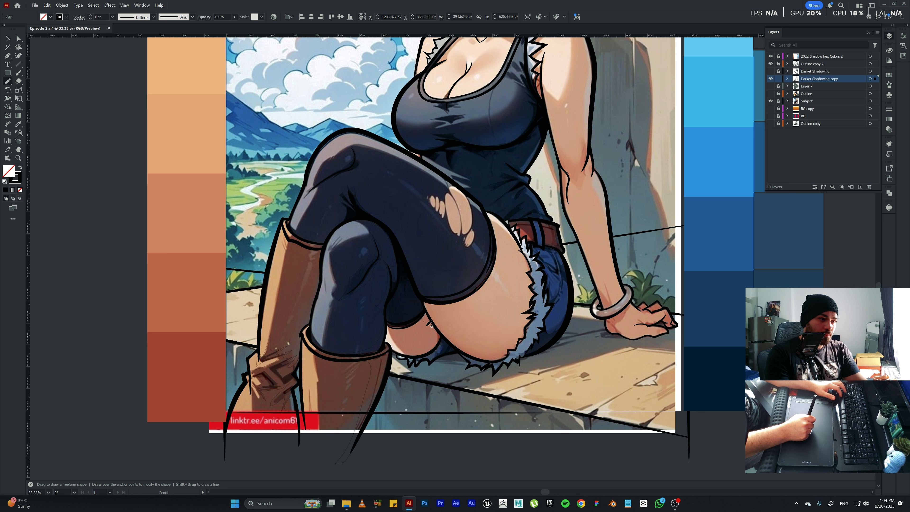
drag(428, 323, 431, 337)
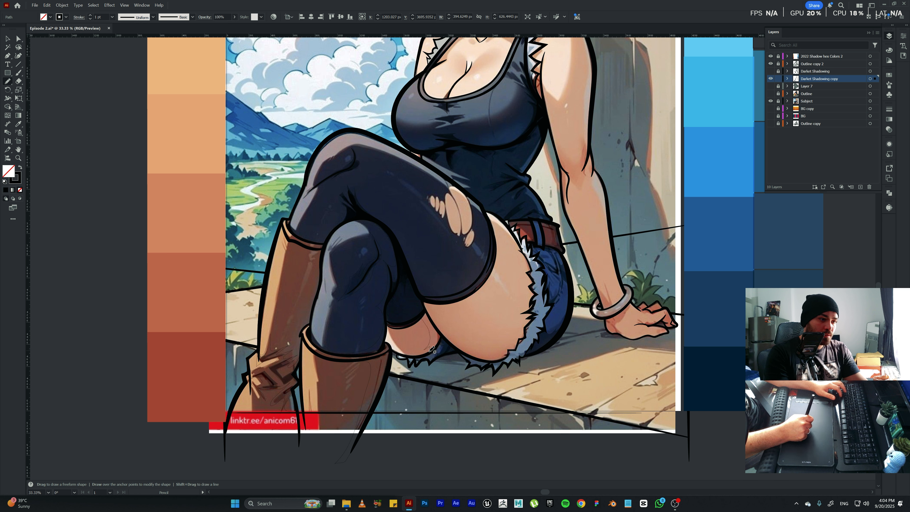
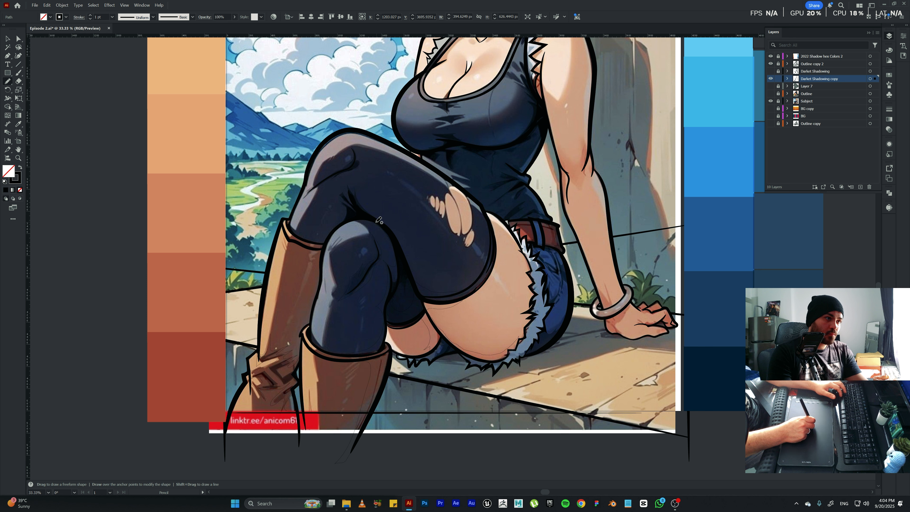
Draw a shadow outline on the front leg's stocking beside the knee, just under the crossed leg.
drag(370, 235, 394, 247)
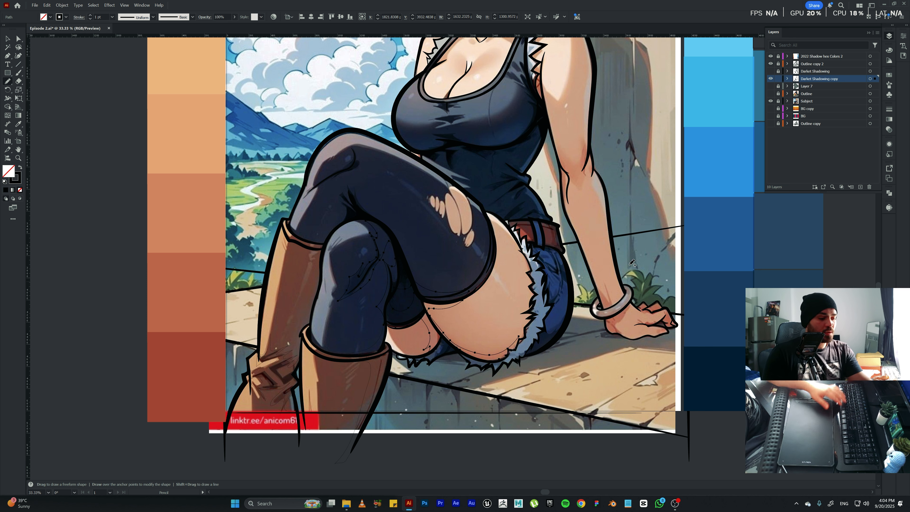
Try to fill the new front-leg shadow path with a dark color sampled from the artwork.
key(i)
click(416, 305)
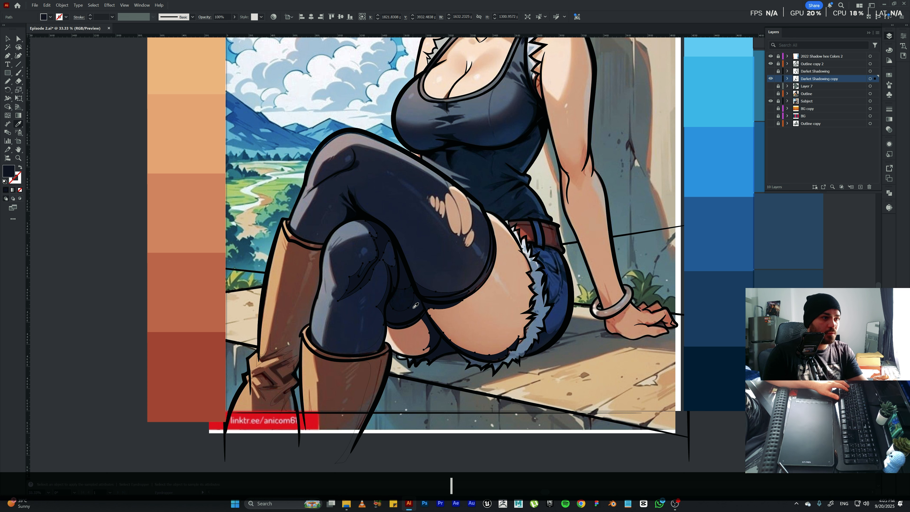
key(ctrl)
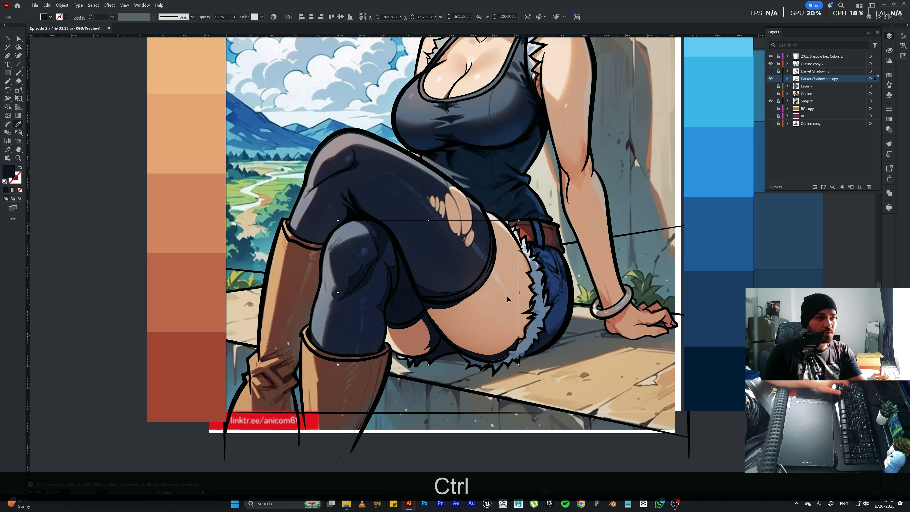
key(ctrl+z)
key(v)
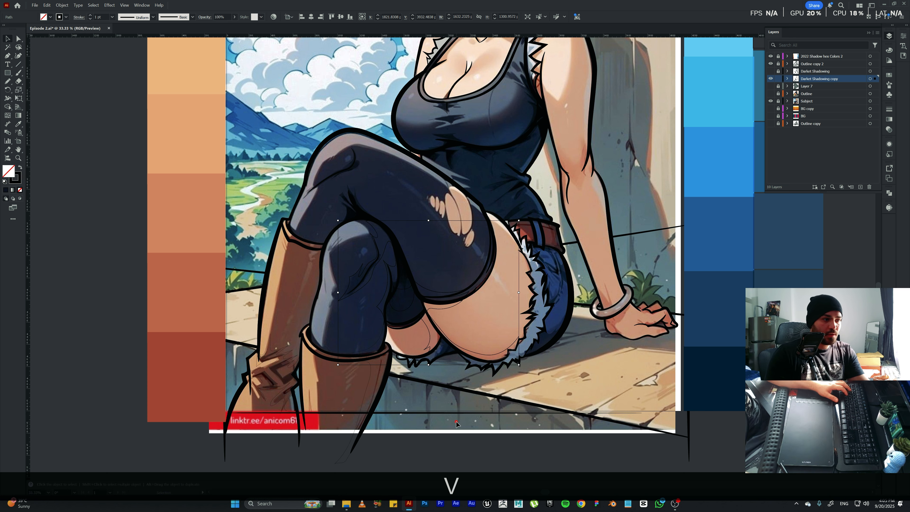
click(456, 424)
Draw fold shadows over the crossed leg's knee and calf with the Pencil, and swap their black fill to a stroke.
key(space)
drag(376, 186, 357, 240)
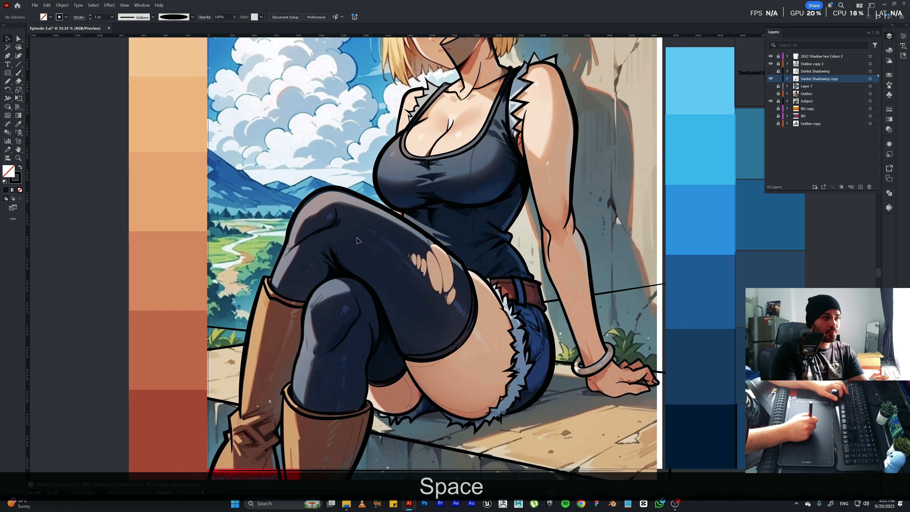
click(321, 215)
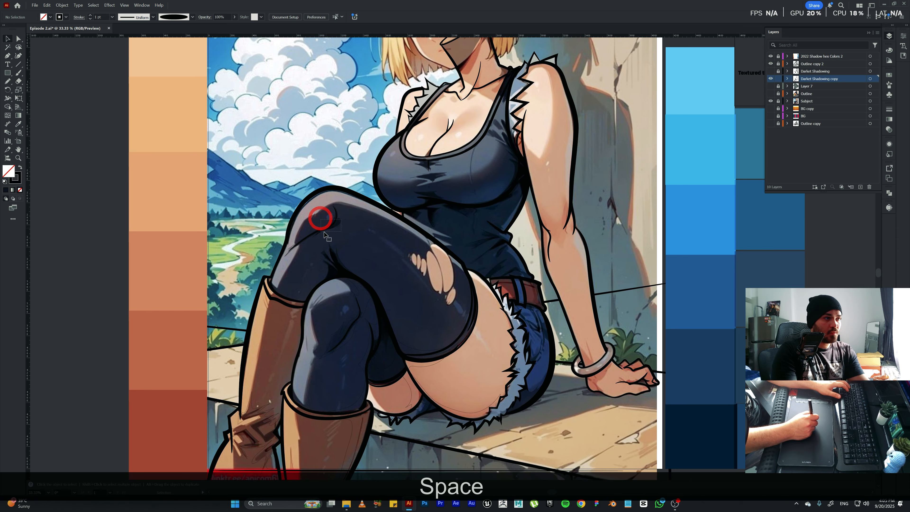
click(302, 266)
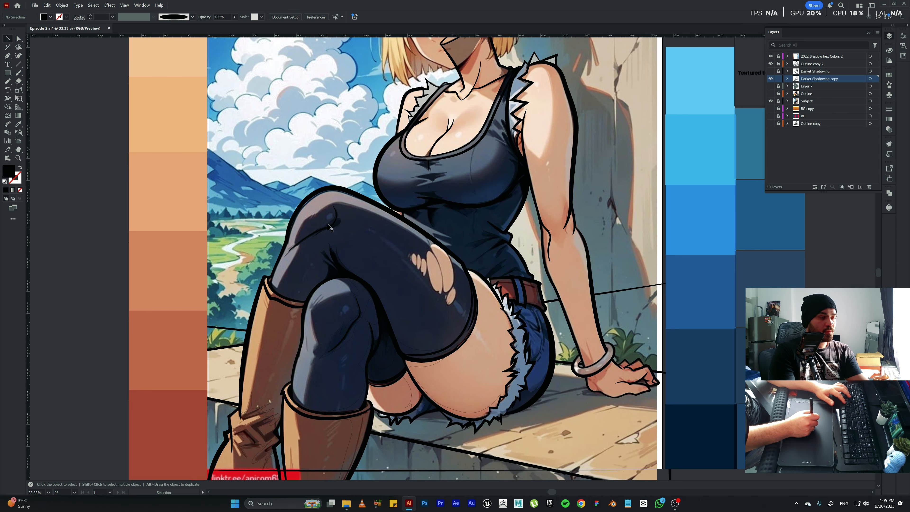
key(n)
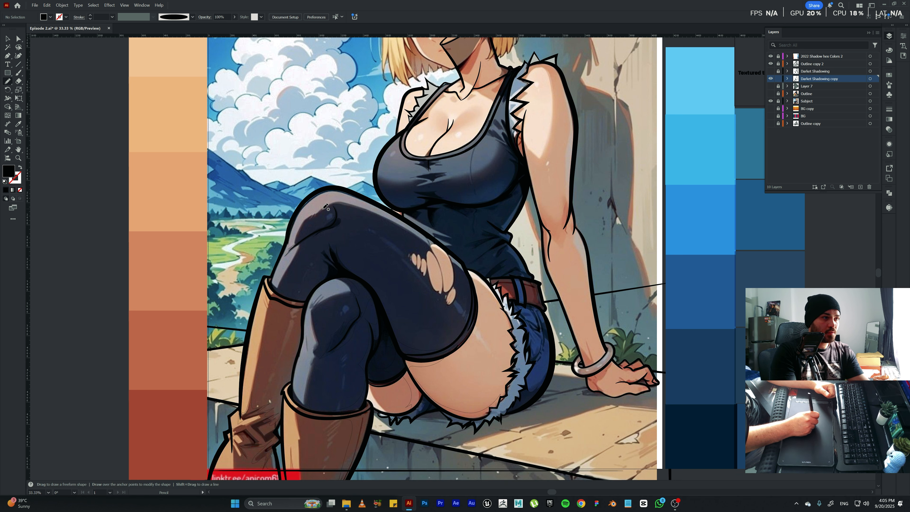
mouse_move(322, 223)
mouse_down()
mouse_move(283, 261)
mouse_move(314, 227)
mouse_move(330, 249)
mouse_move(323, 240)
mouse_move(317, 249)
mouse_move(324, 237)
mouse_move(311, 293)
mouse_move(341, 279)
mouse_move(378, 297)
mouse_move(335, 239)
mouse_move(346, 213)
mouse_up()
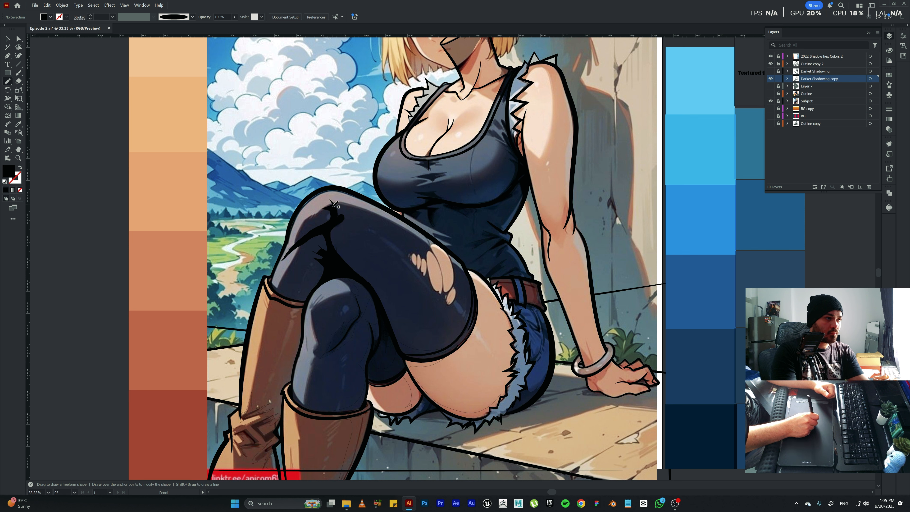
drag(321, 205, 316, 207)
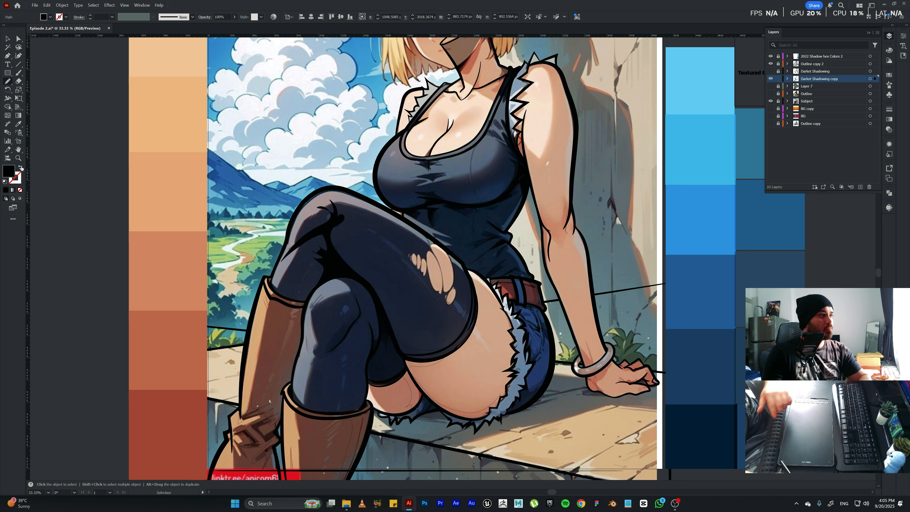
key(shift+x)
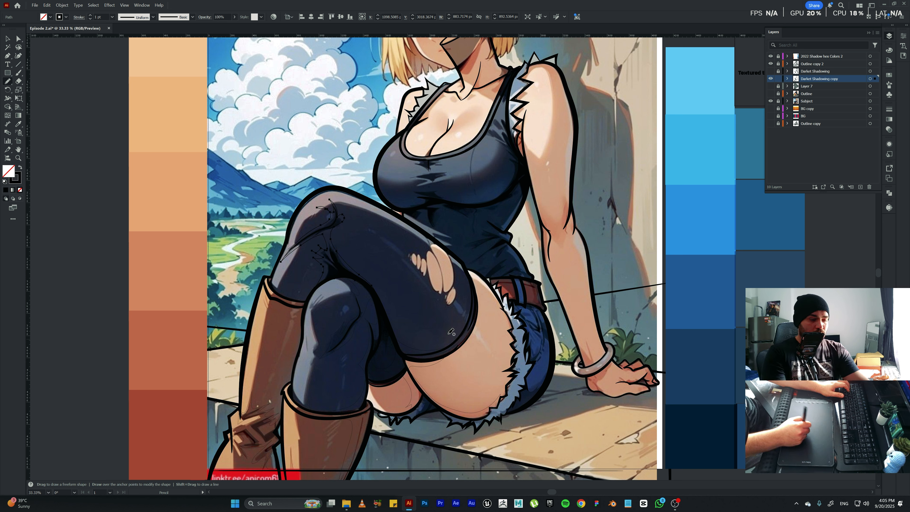
Draw shadow outlines along the underside of the bare thigh, on the denim shorts and on the belt.
key(ctrl)
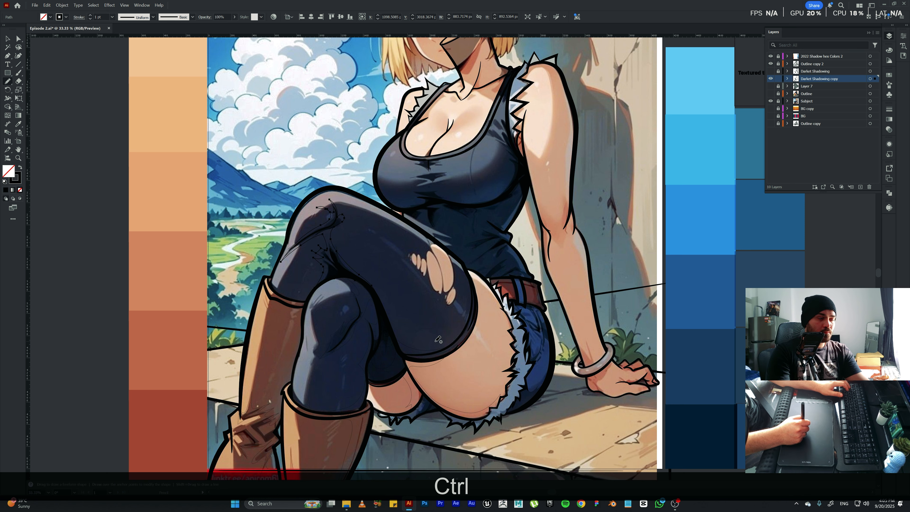
key(space)
drag(437, 339, 360, 312)
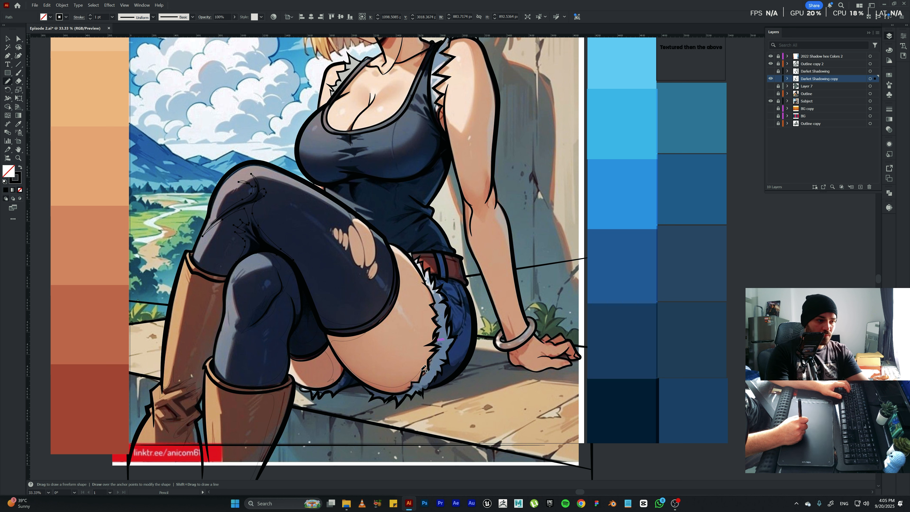
drag(421, 372, 434, 353)
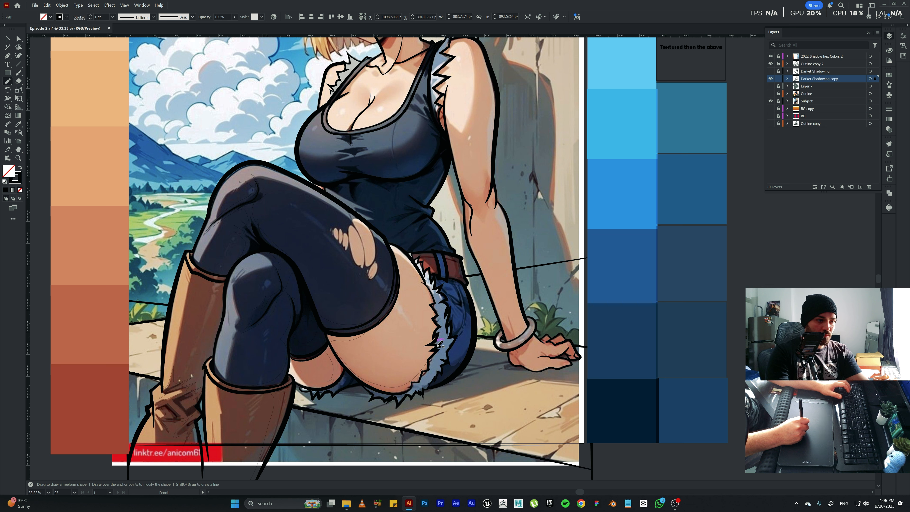
mouse_move(442, 346)
mouse_down()
mouse_move(468, 322)
mouse_move(447, 309)
mouse_move(447, 296)
mouse_move(460, 302)
mouse_move(446, 281)
mouse_up()
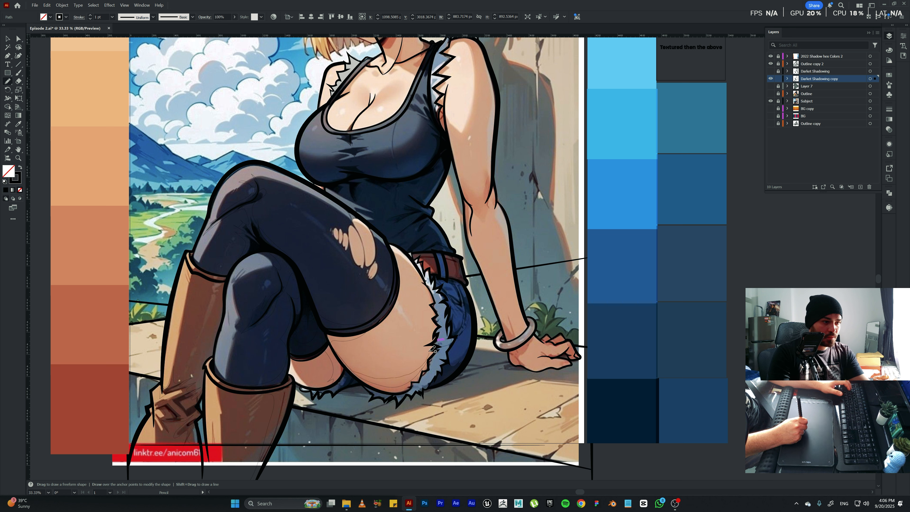
drag(440, 345, 440, 345)
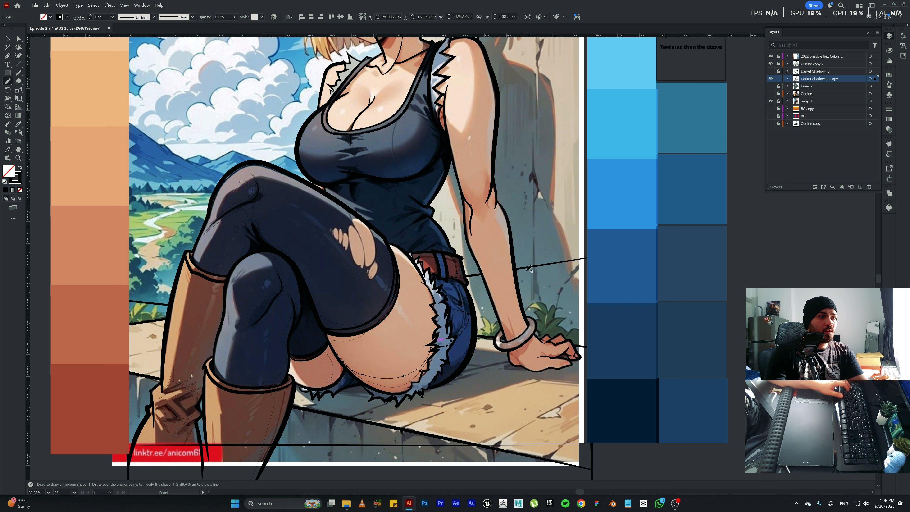
Delete the stray stroke across the supporting hand and draw shadow outlines on its fingers, knuckles and palm.
key(space)
drag(544, 252, 410, 241)
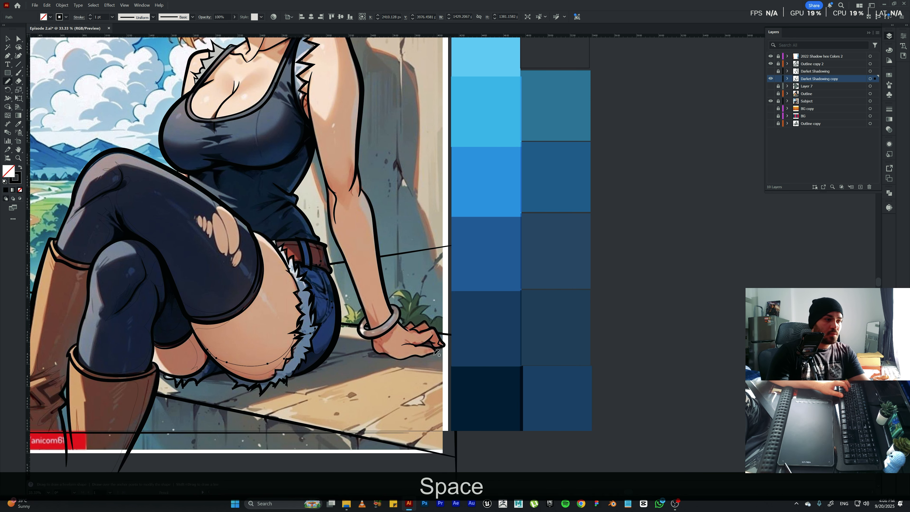
drag(409, 330, 386, 350)
key(ctrl+KP_Add)
key(ctrl+KP_Add)
key(ctrl+KP_Add)
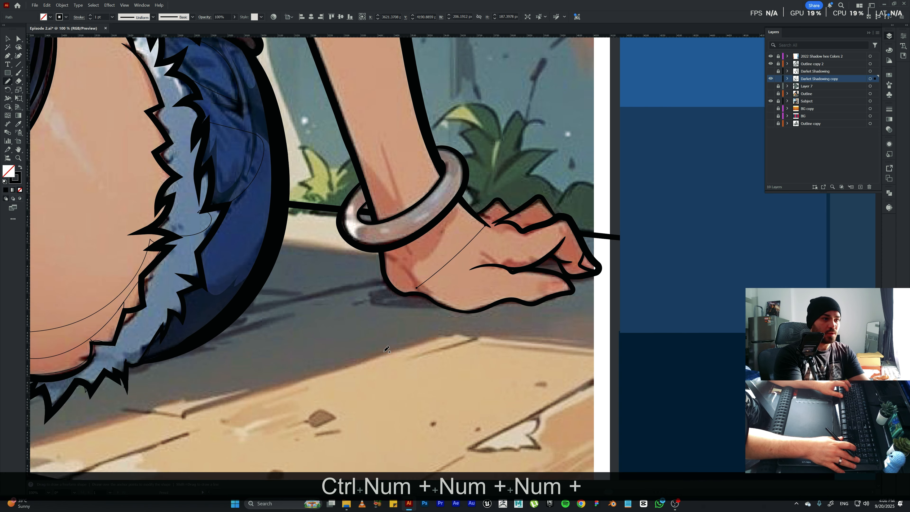
key(BackSpace)
key(space)
drag(608, 247, 554, 304)
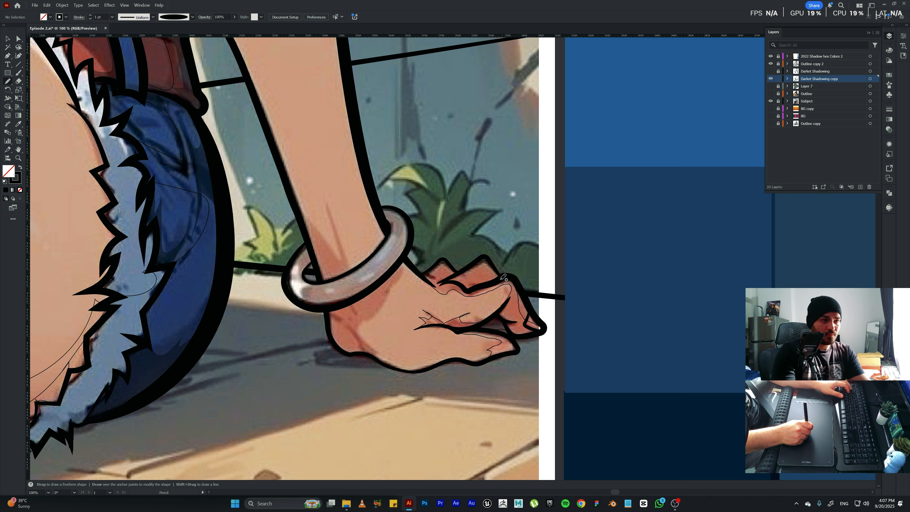
mouse_move(498, 275)
mouse_down()
mouse_move(470, 273)
mouse_move(479, 261)
mouse_up()
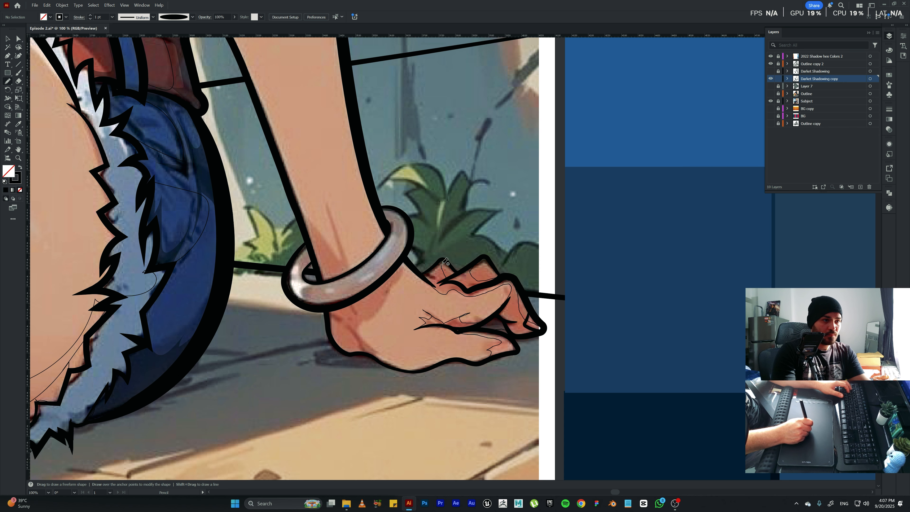
mouse_move(424, 275)
mouse_down()
mouse_move(433, 288)
mouse_move(413, 298)
mouse_move(403, 327)
mouse_move(371, 359)
mouse_move(381, 387)
mouse_move(357, 382)
mouse_move(341, 341)
mouse_move(318, 333)
mouse_move(319, 315)
mouse_move(358, 310)
mouse_move(400, 275)
mouse_move(394, 235)
mouse_move(427, 256)
mouse_move(410, 308)
mouse_move(417, 298)
mouse_up()
Draw shadow outlines on the back of the hand, inside the bracelet and on the forearm just above it.
key(space)
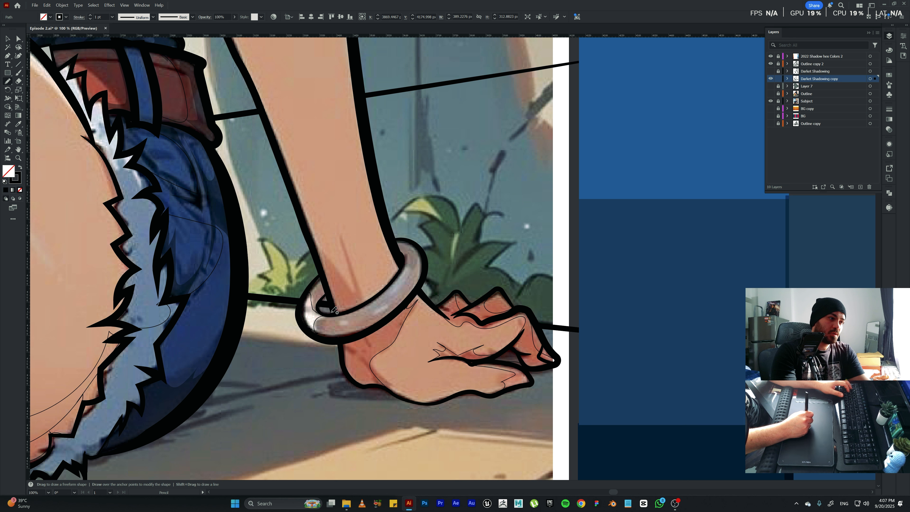
mouse_move(326, 297)
mouse_down()
mouse_move(321, 274)
mouse_move(310, 292)
mouse_up()
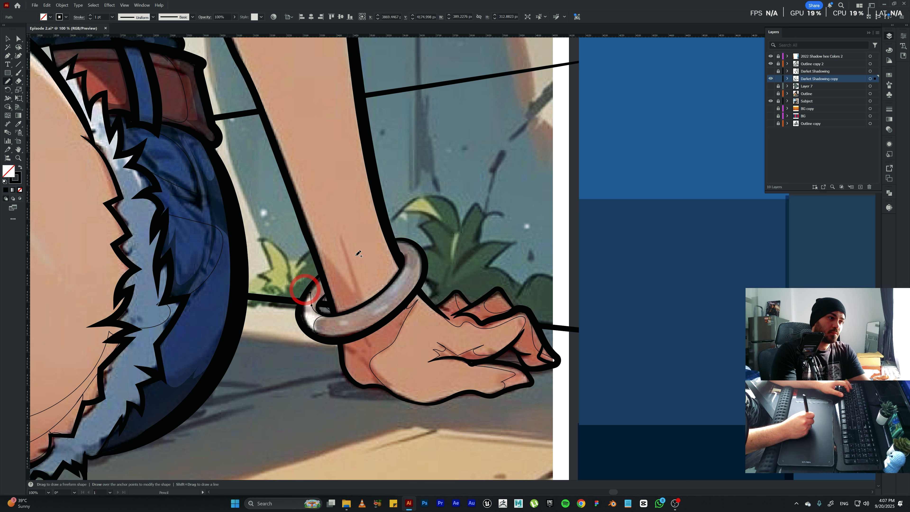
drag(342, 233, 364, 293)
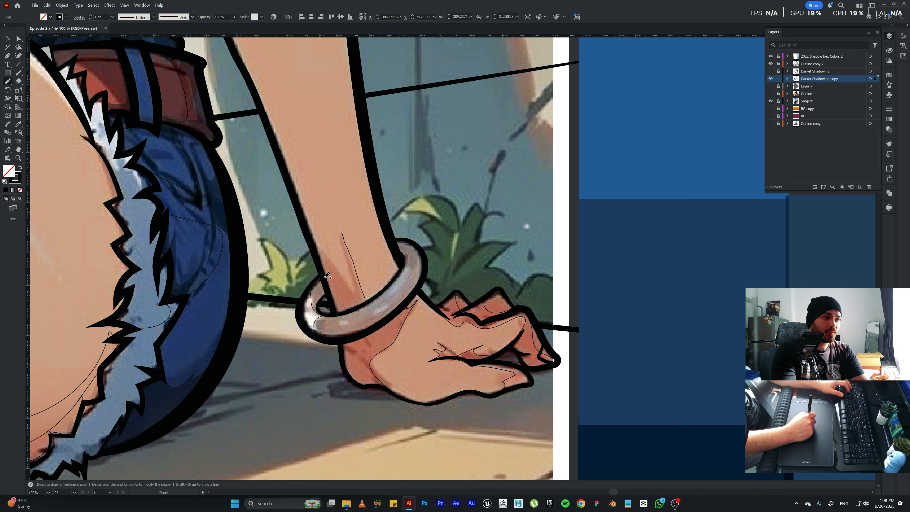
mouse_move(312, 234)
mouse_down()
mouse_move(331, 274)
mouse_move(347, 277)
mouse_move(351, 263)
mouse_move(333, 215)
mouse_up()
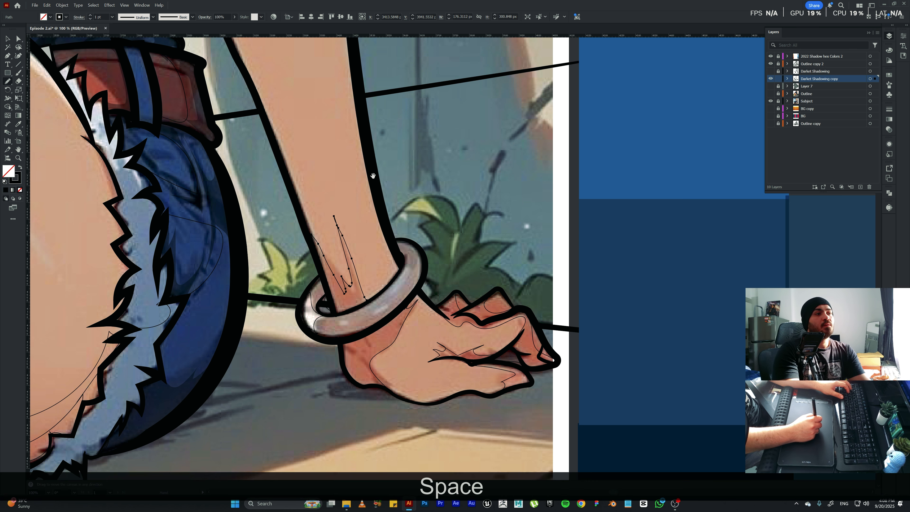
Examine the shadow paths drawn around the hand and bracelet, and view the whole artboard.
drag(363, 172, 369, 214)
key(ctrl+a)
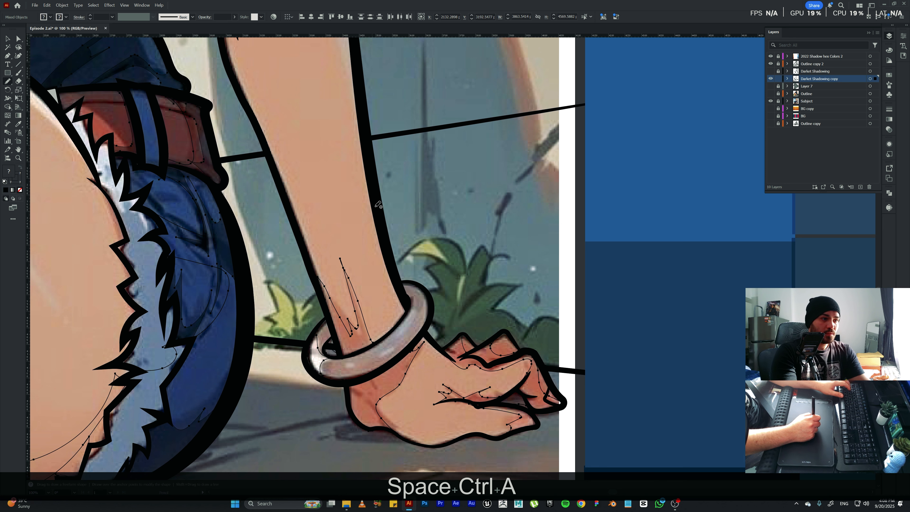
key(a)
click(397, 336)
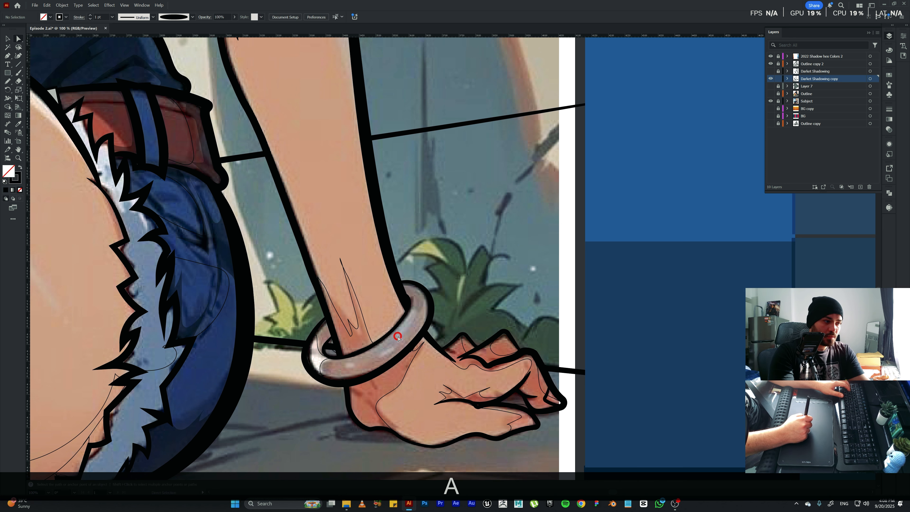
click(319, 363)
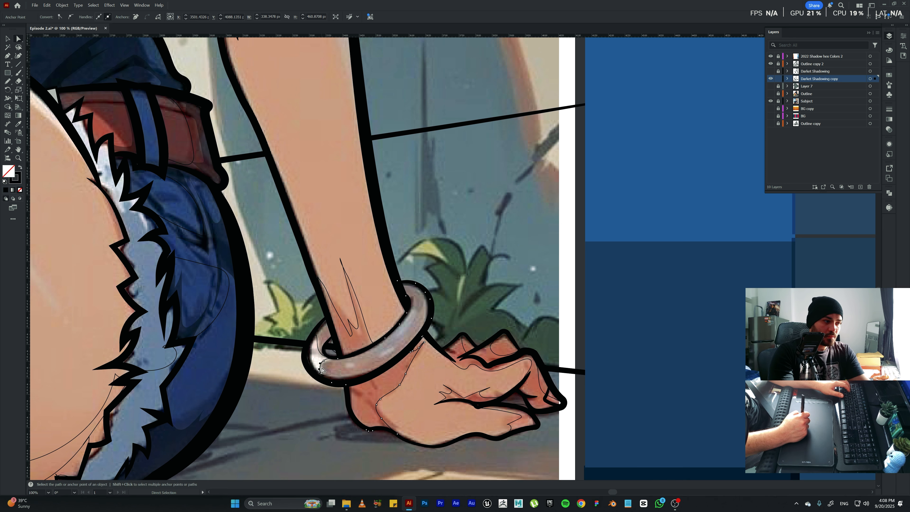
key(space)
drag(317, 294, 502, 280)
key(ctrl+0)
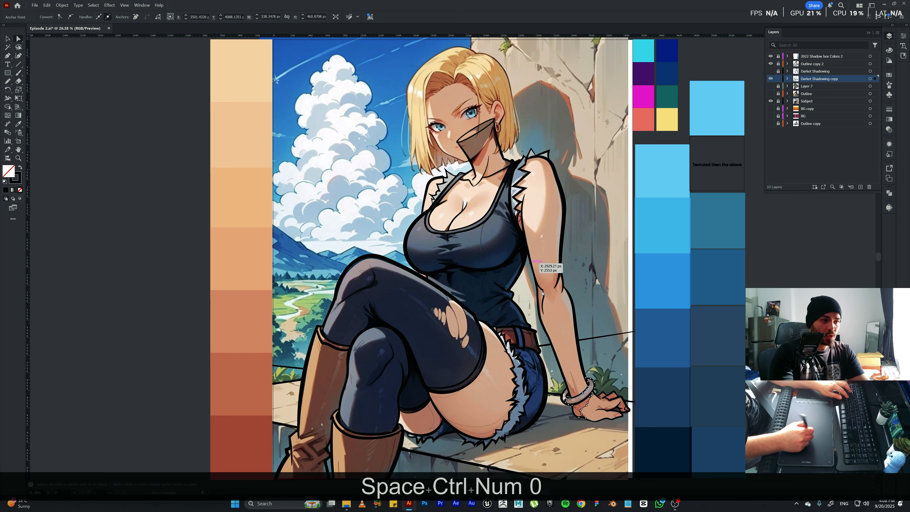
key(v)
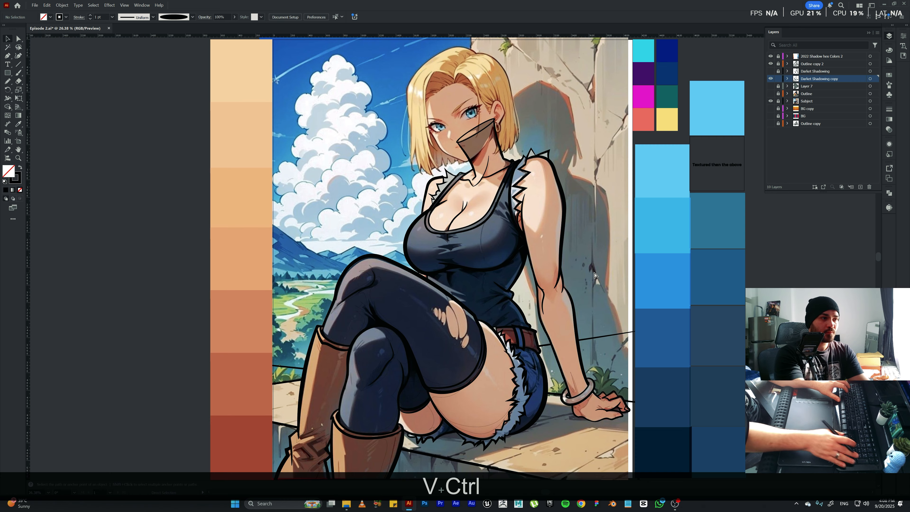
Draw shadow outlines over the tank top's chest folds and side with the Pencil, and fill the shape with sampled black.
key(ctrl+KP_Add)
key(ctrl+KP_Add)
drag(593, 271, 517, 213)
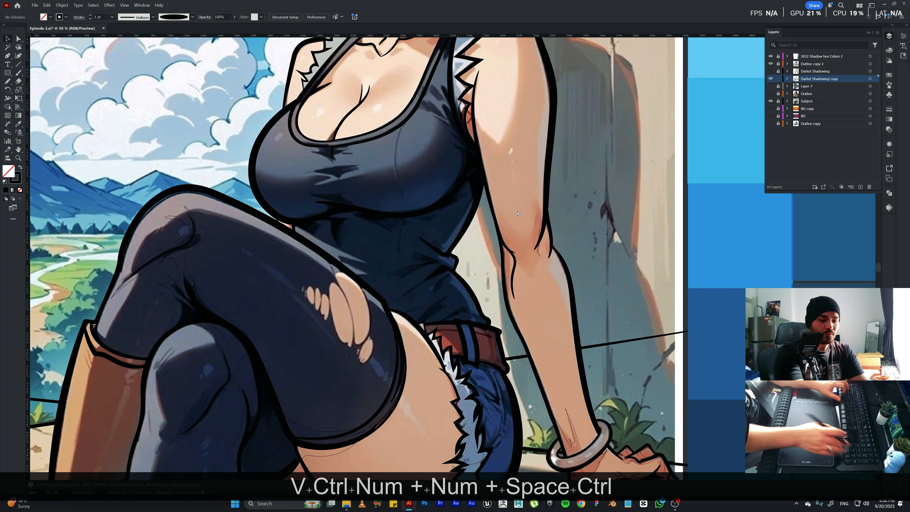
key(ctrl+KP_Add)
key(n)
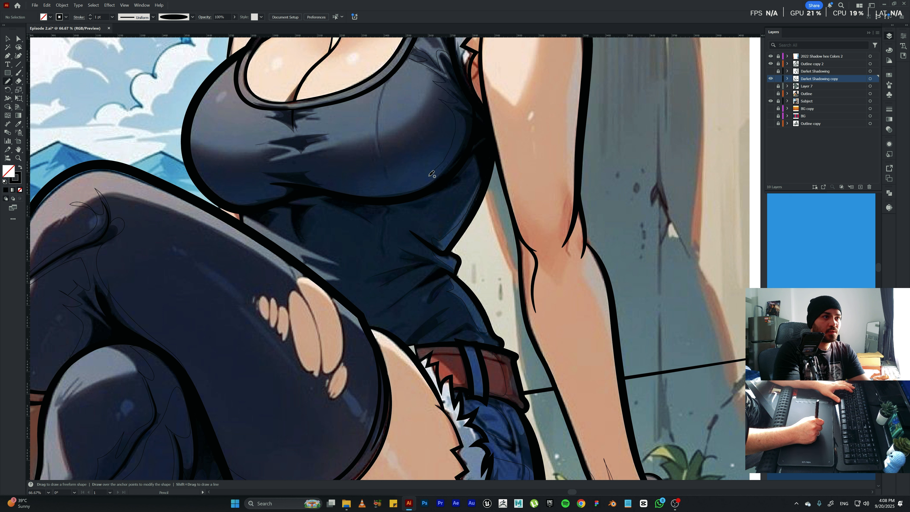
mouse_move(424, 180)
mouse_down()
mouse_move(445, 153)
mouse_move(400, 148)
mouse_move(367, 171)
mouse_move(365, 187)
mouse_up()
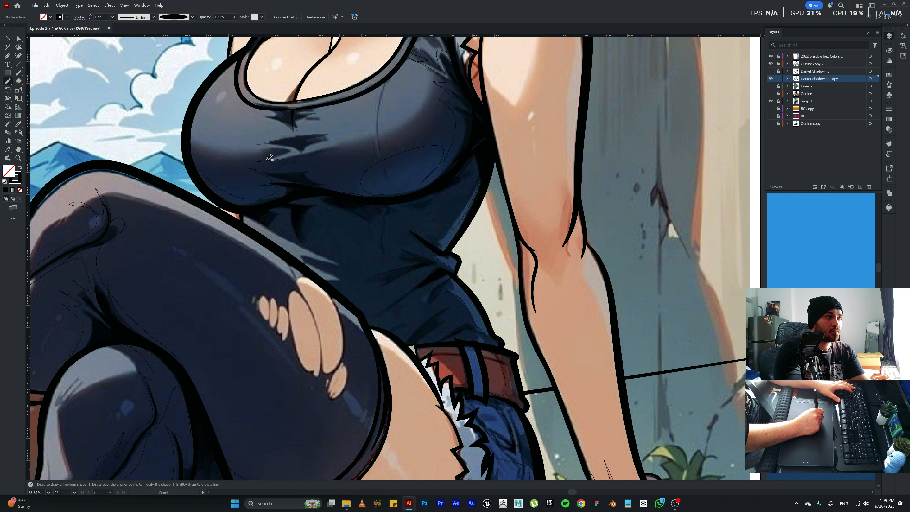
mouse_move(266, 160)
mouse_down()
mouse_move(284, 149)
mouse_move(252, 145)
mouse_move(341, 130)
mouse_move(312, 149)
mouse_move(347, 141)
mouse_move(355, 155)
mouse_move(412, 129)
mouse_move(428, 103)
mouse_move(429, 70)
mouse_move(405, 59)
mouse_move(418, 38)
mouse_up()
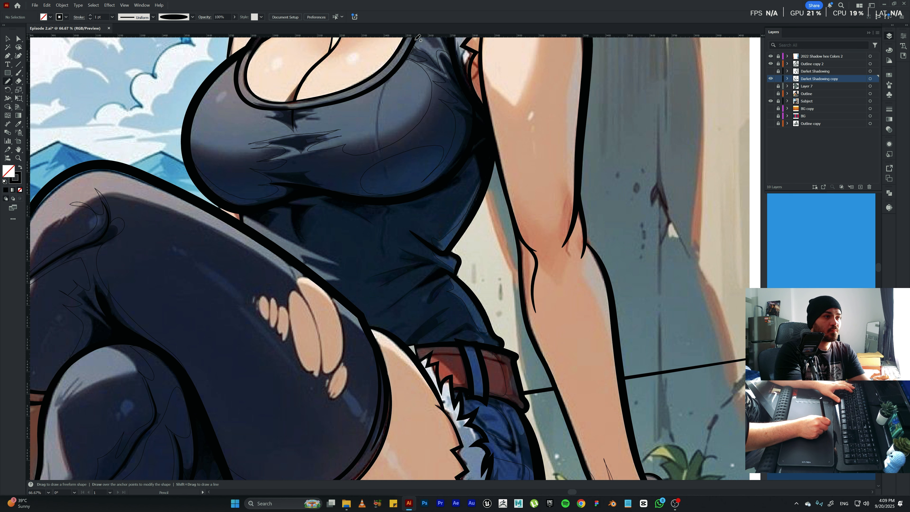
key(i)
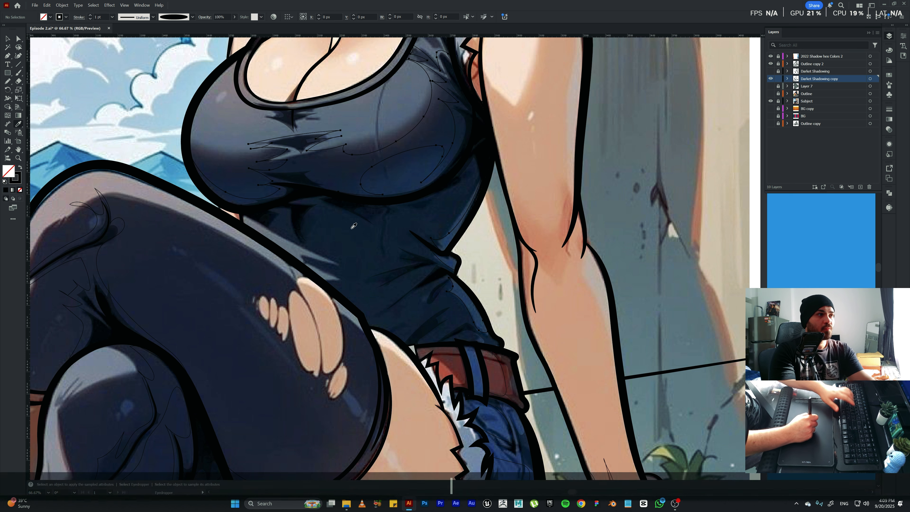
click(299, 141)
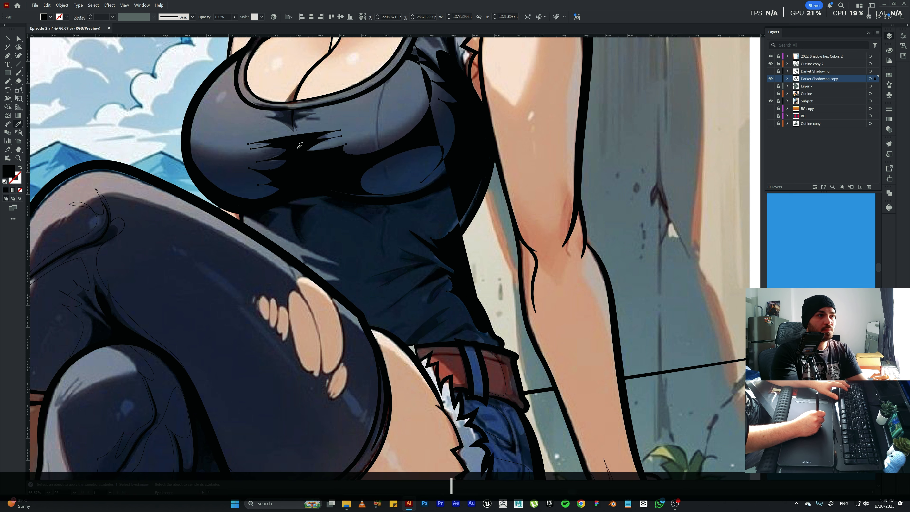
Try to redraw the side edge of the black tank top shadow with the Pencil, and undo that stroke.
key(space)
drag(489, 136, 428, 205)
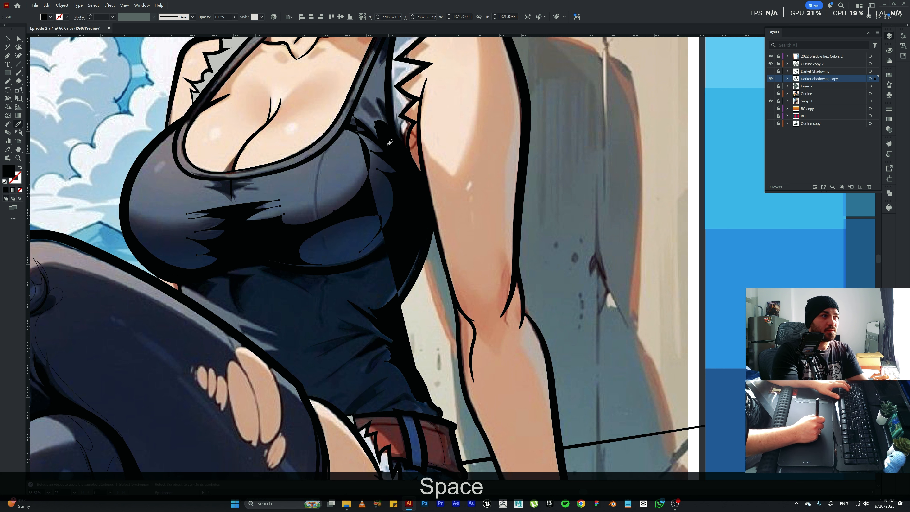
key(a)
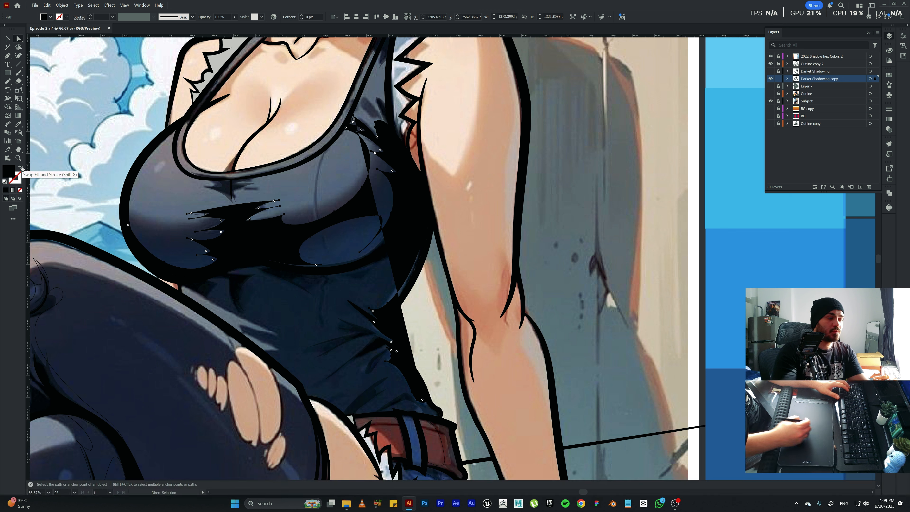
key(n)
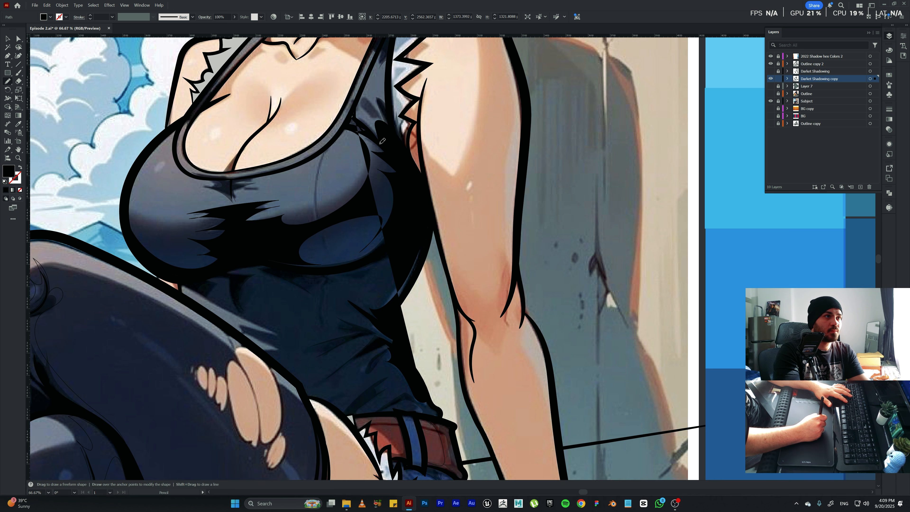
drag(423, 177, 431, 259)
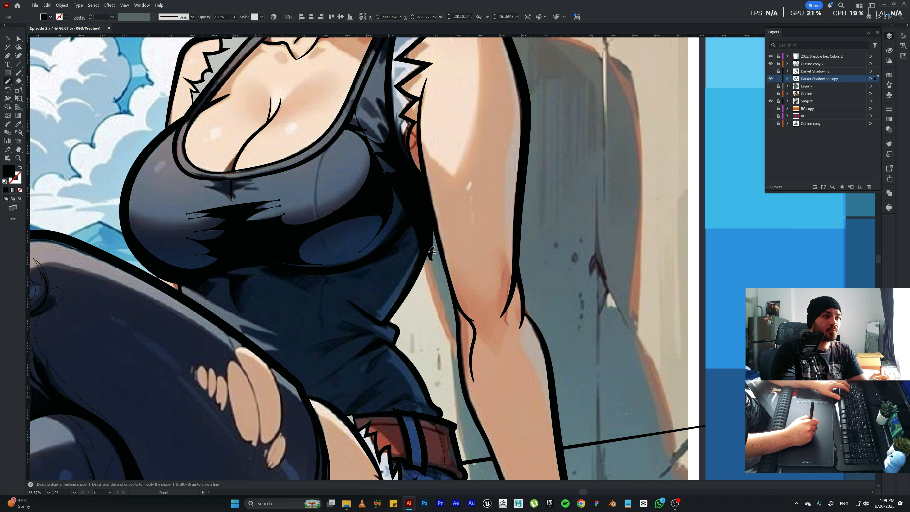
key(ctrl+z)
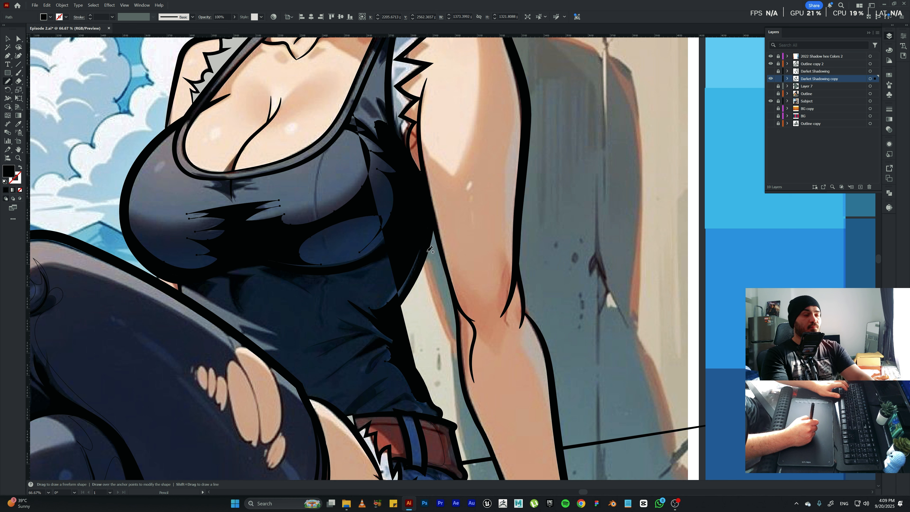
Delete the black-filled shadow shape covering the tank top's chest and side.
key(BackSpace)
key(BackSpace)
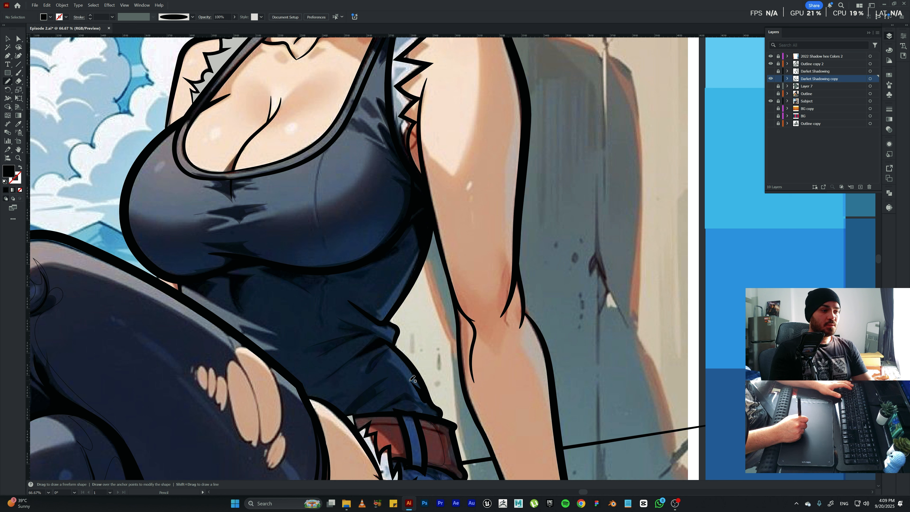
key(BackSpace)
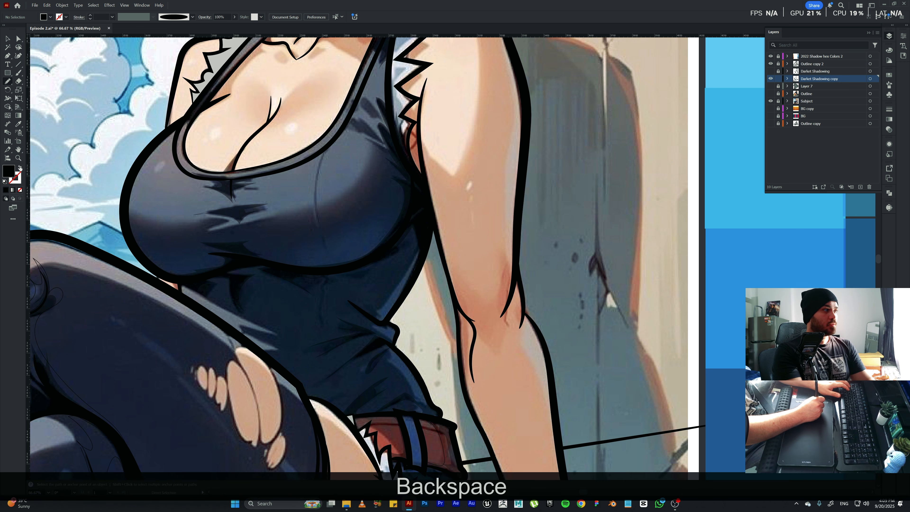
Swap fill and stroke, and draw an unfilled shadow outline up the tank top's side from the belt past the bust to the armhole.
click(20, 168)
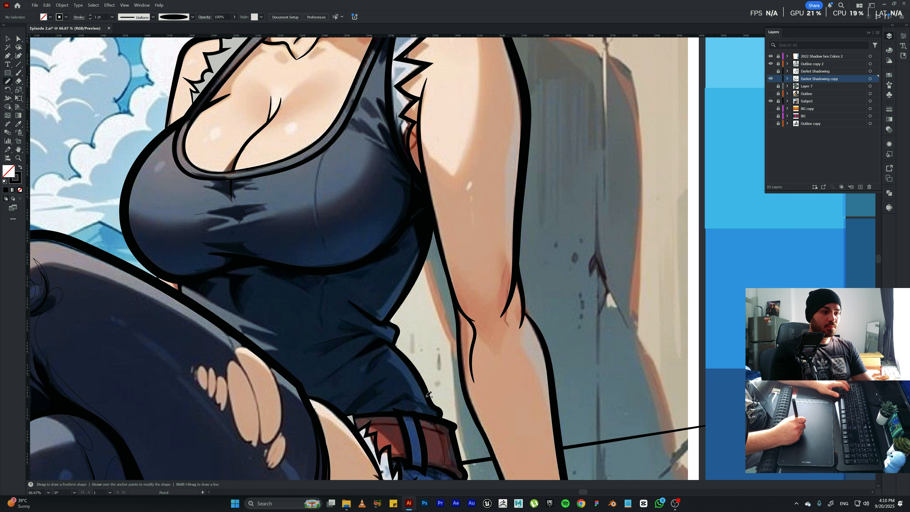
mouse_move(423, 402)
mouse_down()
mouse_move(384, 360)
mouse_move(396, 353)
mouse_up()
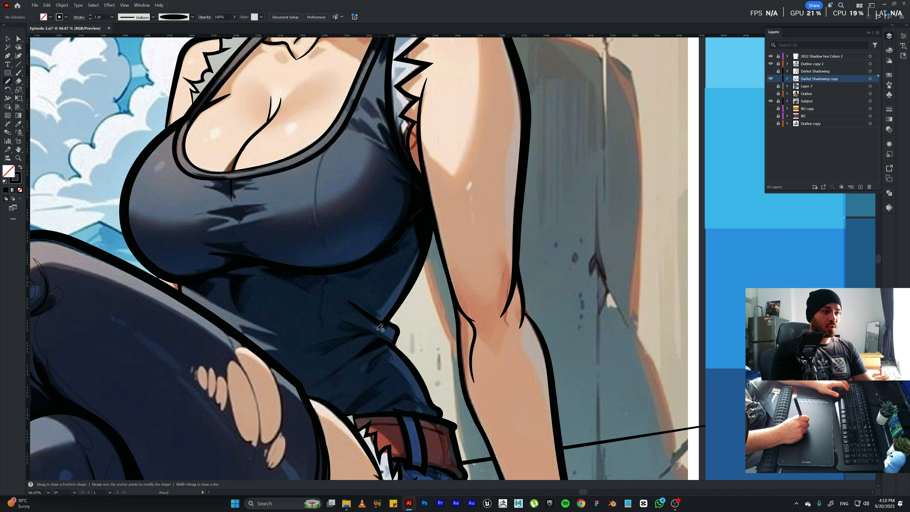
mouse_move(382, 318)
mouse_down()
mouse_move(376, 310)
mouse_move(417, 260)
mouse_move(409, 236)
mouse_up()
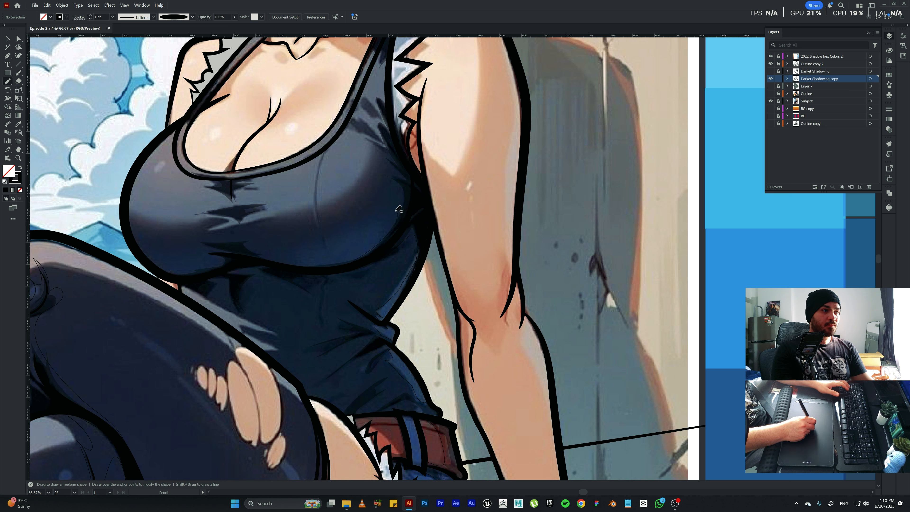
mouse_move(398, 211)
mouse_down()
mouse_move(351, 224)
mouse_move(374, 202)
mouse_move(369, 192)
mouse_move(345, 193)
mouse_move(370, 158)
mouse_move(360, 134)
mouse_move(342, 129)
mouse_move(358, 112)
mouse_move(375, 128)
mouse_move(361, 102)
mouse_move(378, 113)
mouse_move(375, 99)
mouse_move(386, 89)
mouse_move(403, 113)
mouse_up()
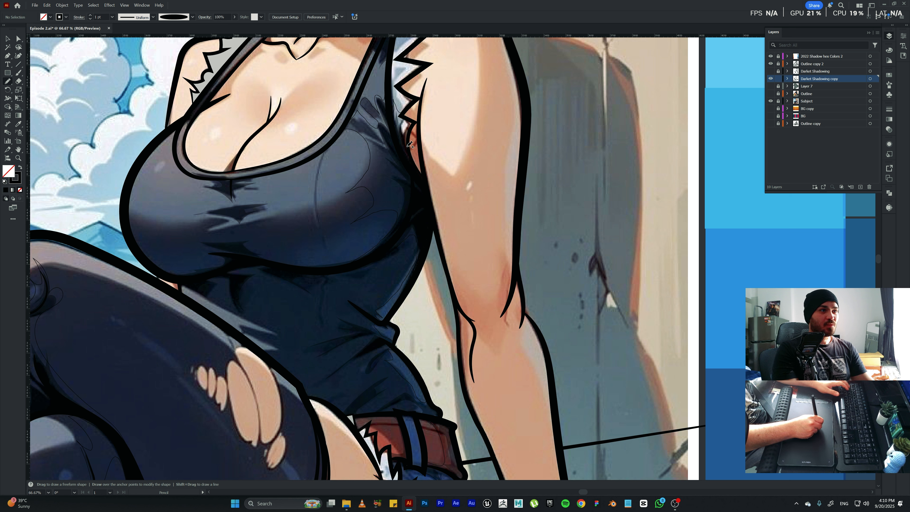
mouse_move(411, 152)
mouse_down()
mouse_move(412, 135)
mouse_move(420, 149)
mouse_up()
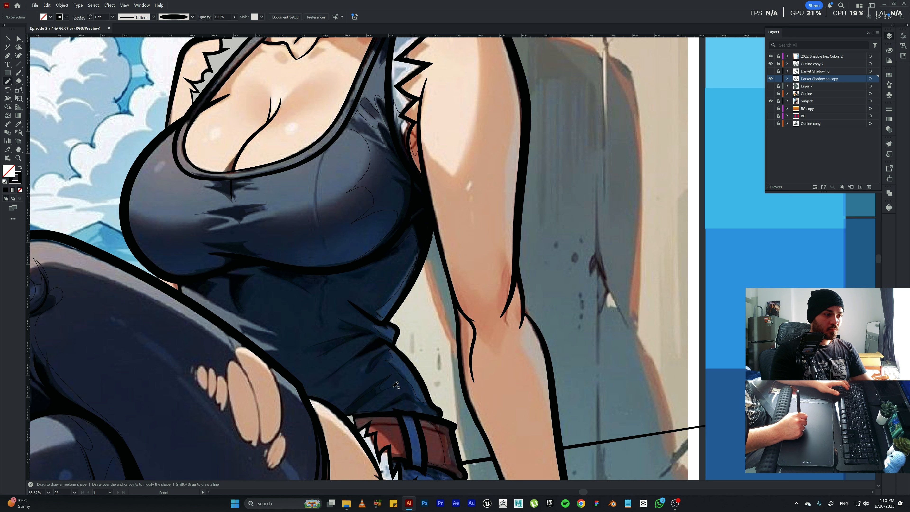
ctrl+click(426, 401)
Try to fill the tank top's side shadow with sampled black, undo the fill, and deselect the path.
key(i)
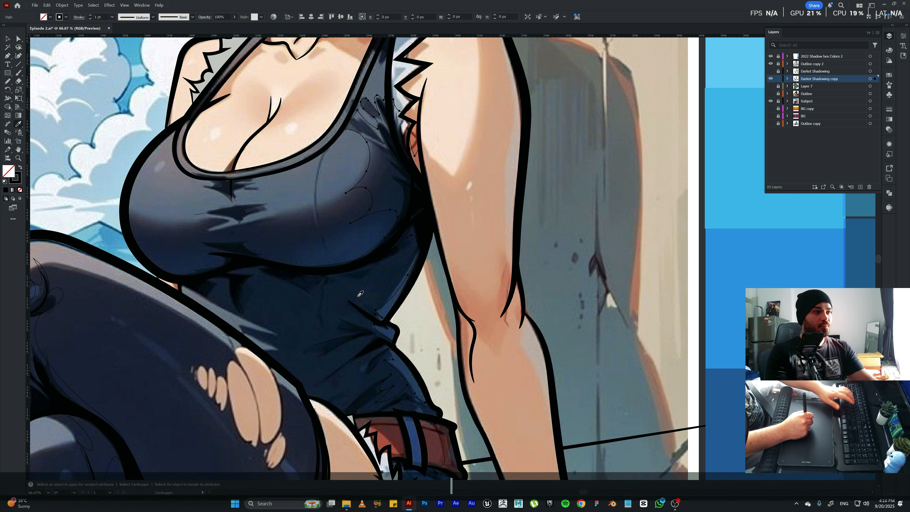
click(394, 242)
key(ctrl+z)
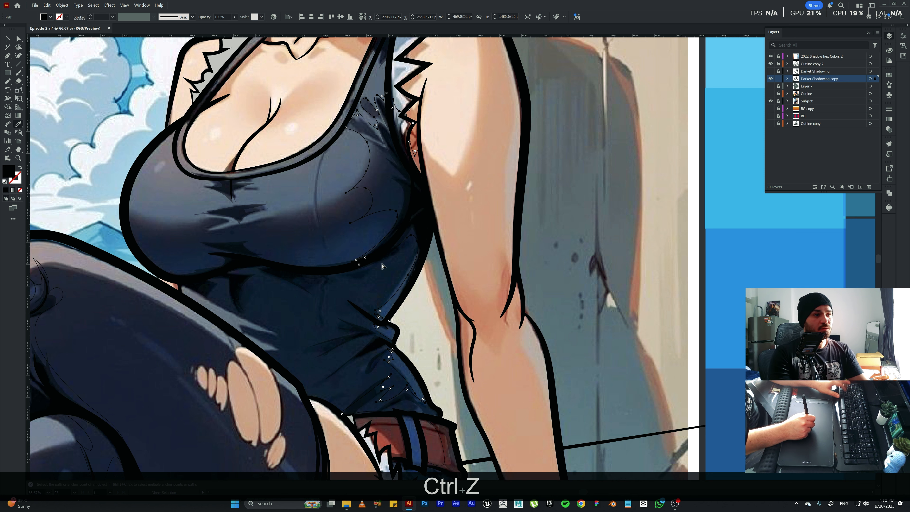
click(365, 314)
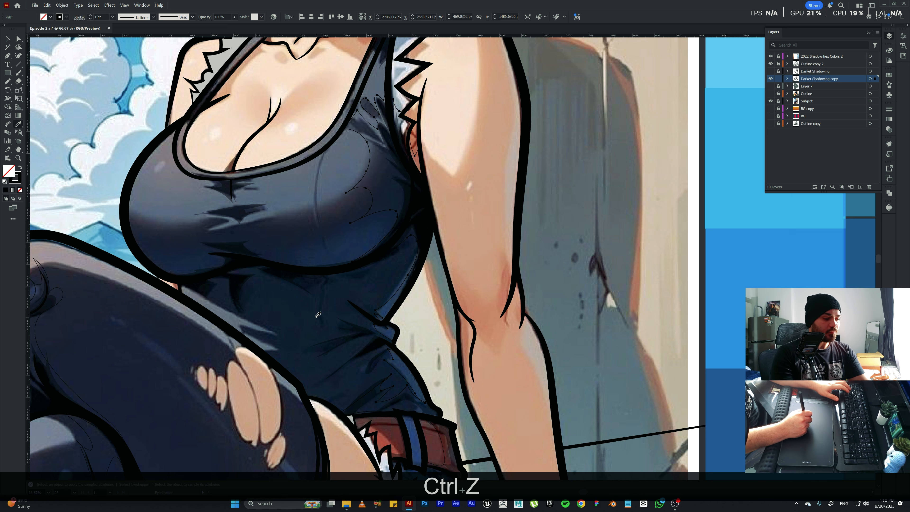
key(v)
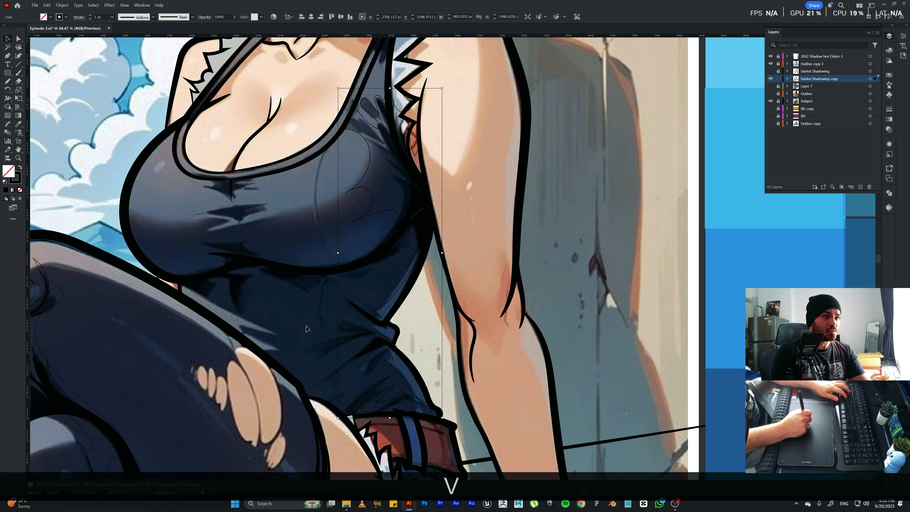
key(space)
drag(305, 318, 302, 354)
click(303, 354)
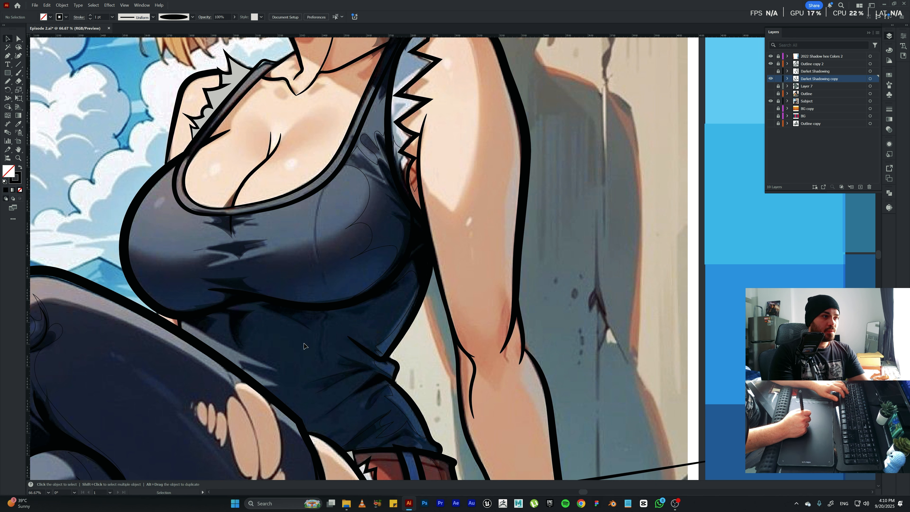
Draw shadow outlines around the tank top's central chest folds, beneath the bust and along the neckline with the Pencil.
key(n)
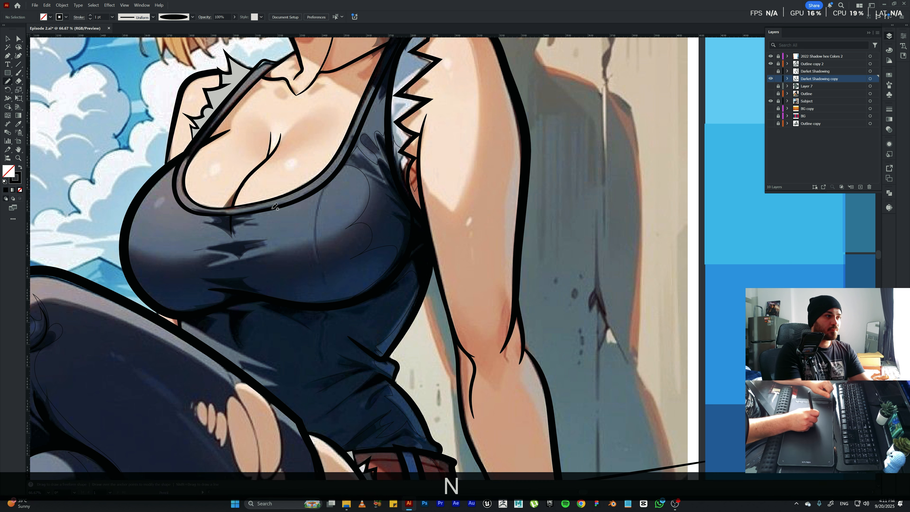
mouse_move(266, 212)
mouse_down()
mouse_move(246, 223)
mouse_move(260, 224)
mouse_move(255, 238)
mouse_move(280, 238)
mouse_move(263, 243)
mouse_move(280, 240)
mouse_move(253, 253)
mouse_move(291, 247)
mouse_move(261, 259)
mouse_move(256, 275)
mouse_move(312, 271)
mouse_move(283, 294)
mouse_move(341, 298)
mouse_up()
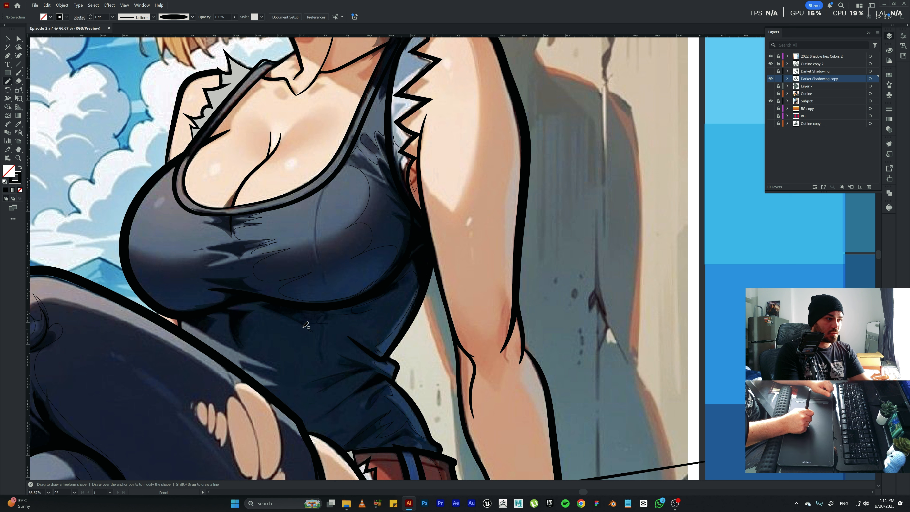
mouse_move(272, 316)
mouse_down()
mouse_move(242, 336)
mouse_move(249, 362)
mouse_move(221, 319)
mouse_move(212, 317)
mouse_move(212, 331)
mouse_move(199, 323)
mouse_move(188, 324)
mouse_up()
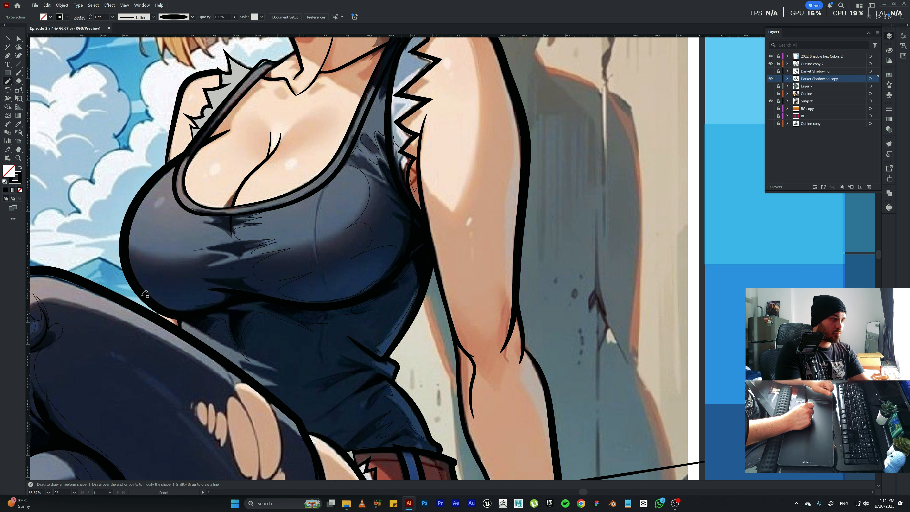
mouse_move(130, 251)
mouse_down()
mouse_move(153, 293)
mouse_move(207, 302)
mouse_move(207, 293)
mouse_move(189, 290)
mouse_move(207, 287)
mouse_move(200, 275)
mouse_move(232, 276)
mouse_move(243, 261)
mouse_move(219, 264)
mouse_move(225, 251)
mouse_move(190, 250)
mouse_move(234, 237)
mouse_move(207, 223)
mouse_move(204, 208)
mouse_move(284, 202)
mouse_move(266, 215)
mouse_move(294, 189)
mouse_up()
key(space)
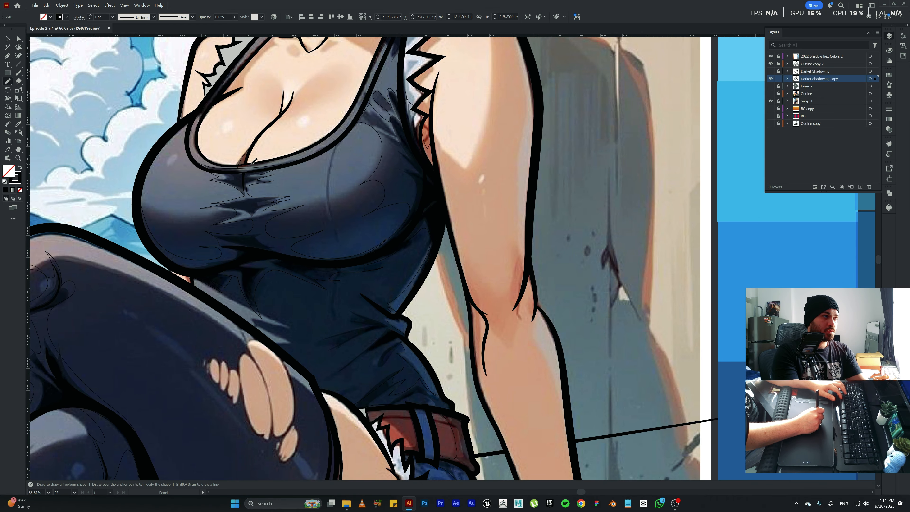
Delete the stray Pencil stroke just above the tank top's neckline.
key(space)
mouse_move(306, 131)
mouse_down()
mouse_move(305, 170)
mouse_move(242, 188)
mouse_up()
key(ctrl+z)
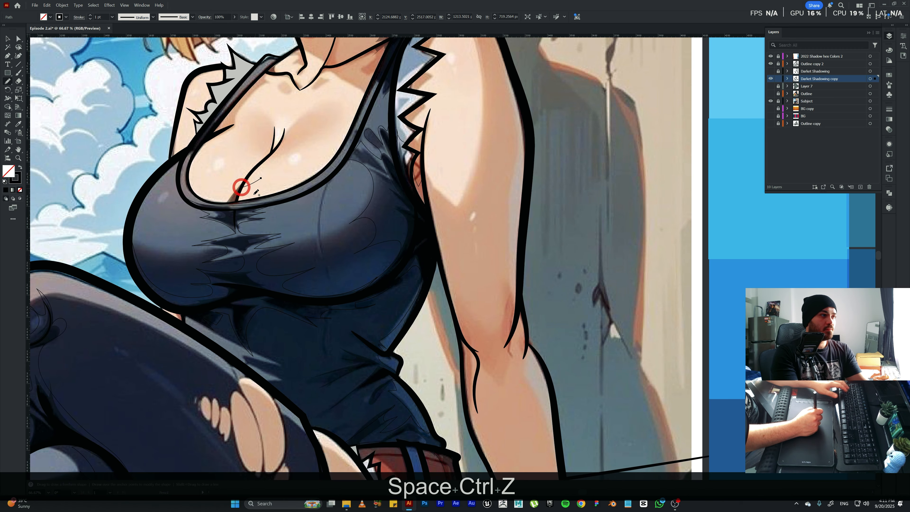
key(BackSpace)
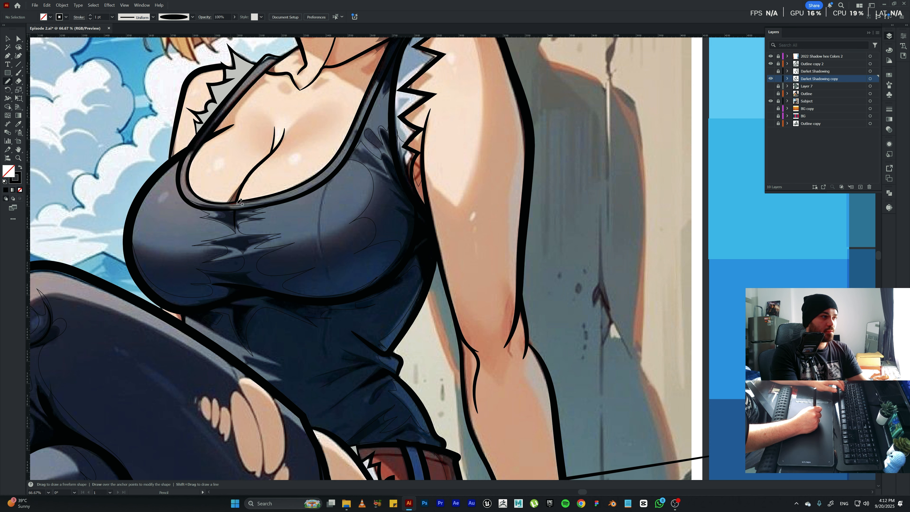
Draw a shadow outline along the far shoulder strap and frayed armhole, remove the trial strokes, and erase the excess at the outline's upper end.
key(space)
drag(433, 235, 333, 320)
mouse_move(382, 251)
mouse_down()
mouse_move(409, 291)
mouse_move(467, 315)
mouse_up()
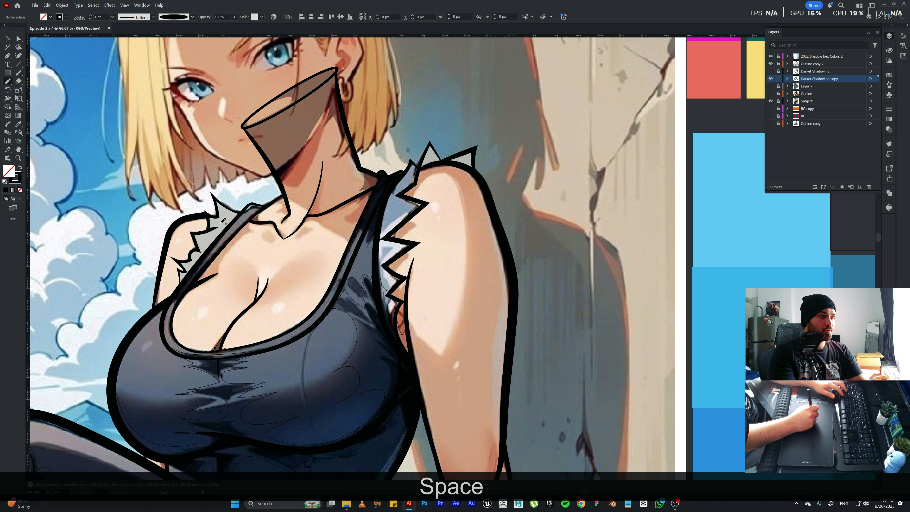
drag(222, 220, 233, 208)
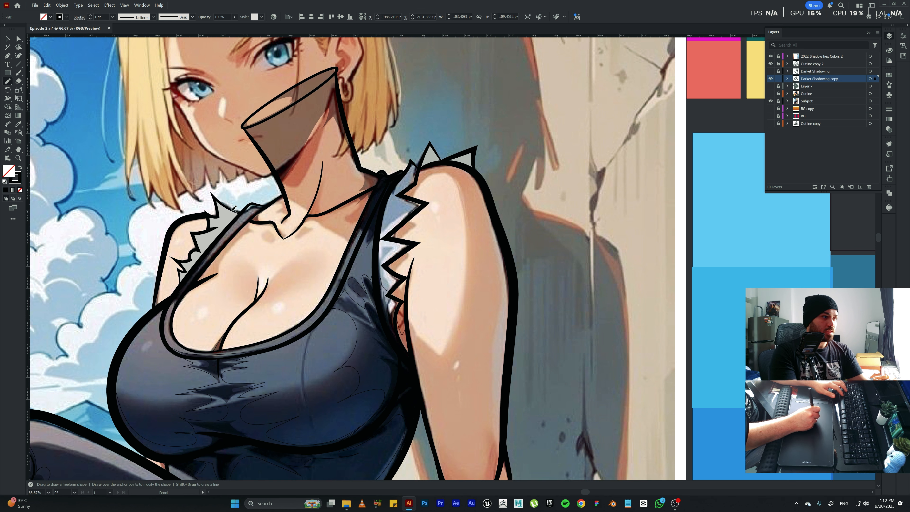
drag(227, 229, 226, 206)
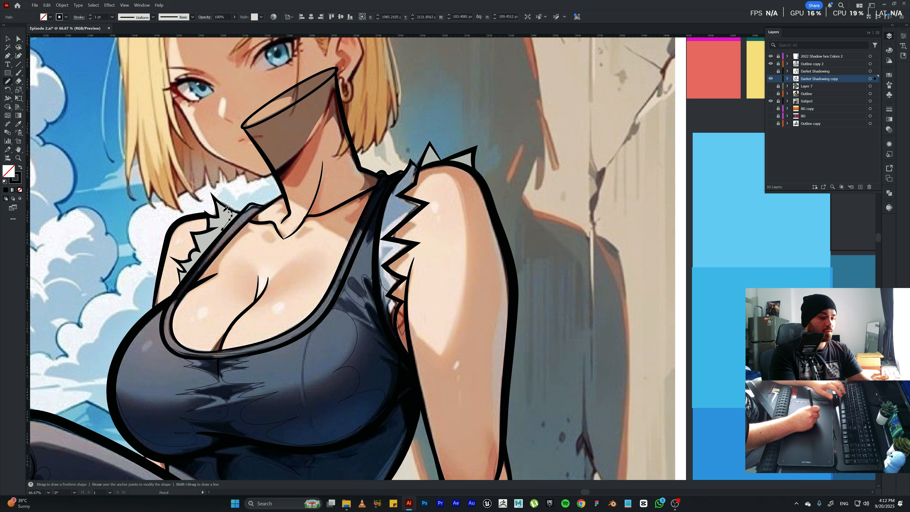
key(BackSpace)
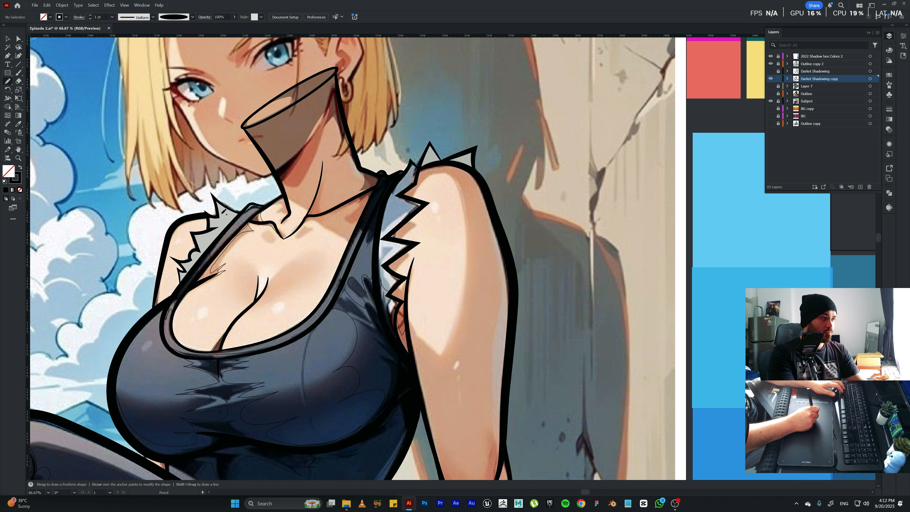
drag(221, 214, 221, 214)
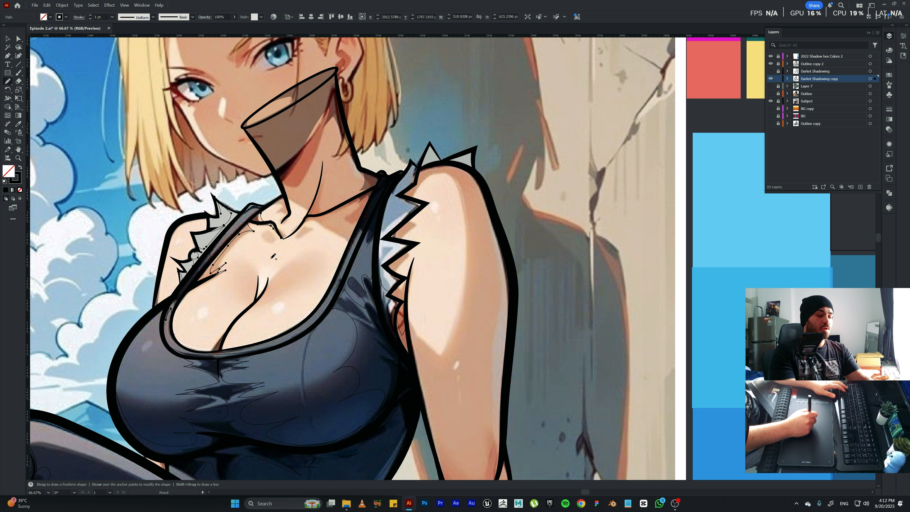
key(shift+e)
drag(220, 214, 211, 191)
Draw a shadow outline on the neck below the jaw with the Pencil.
drag(473, 277, 429, 283)
key(n)
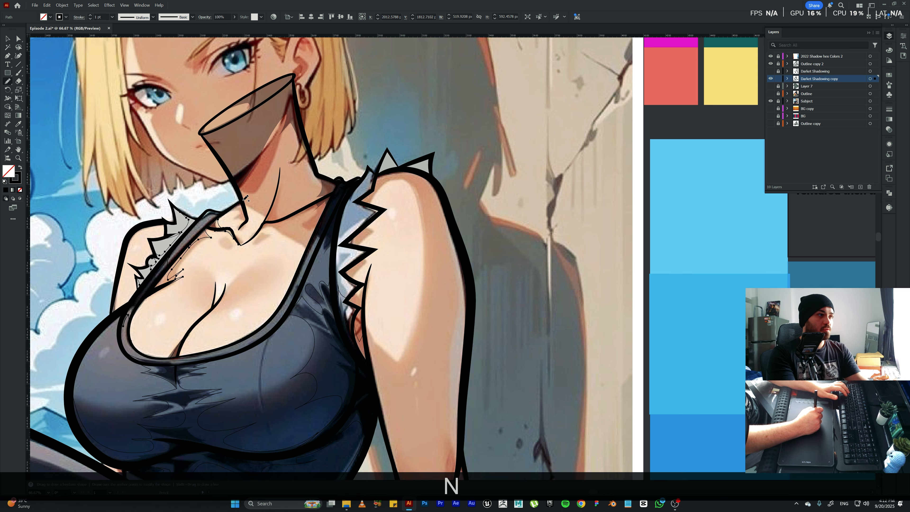
mouse_move(244, 200)
mouse_down()
mouse_move(277, 156)
mouse_move(300, 145)
mouse_move(299, 174)
mouse_up()
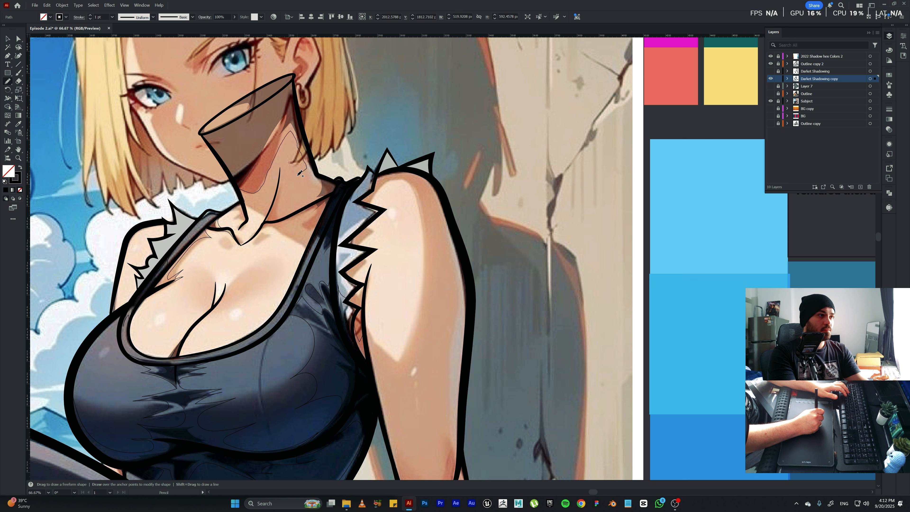